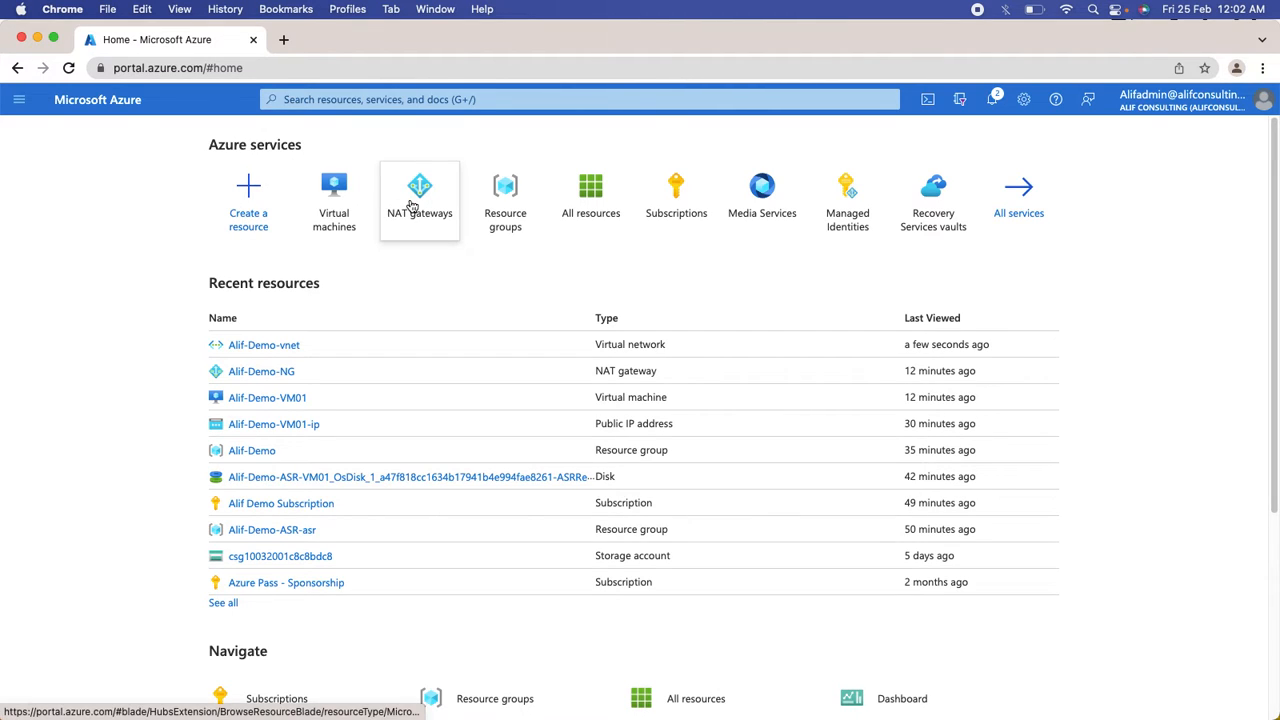
Step: Search the Marketplace for NAT Gateway and start creating Microsoft's NAT gateway resource
left_click(427, 101)
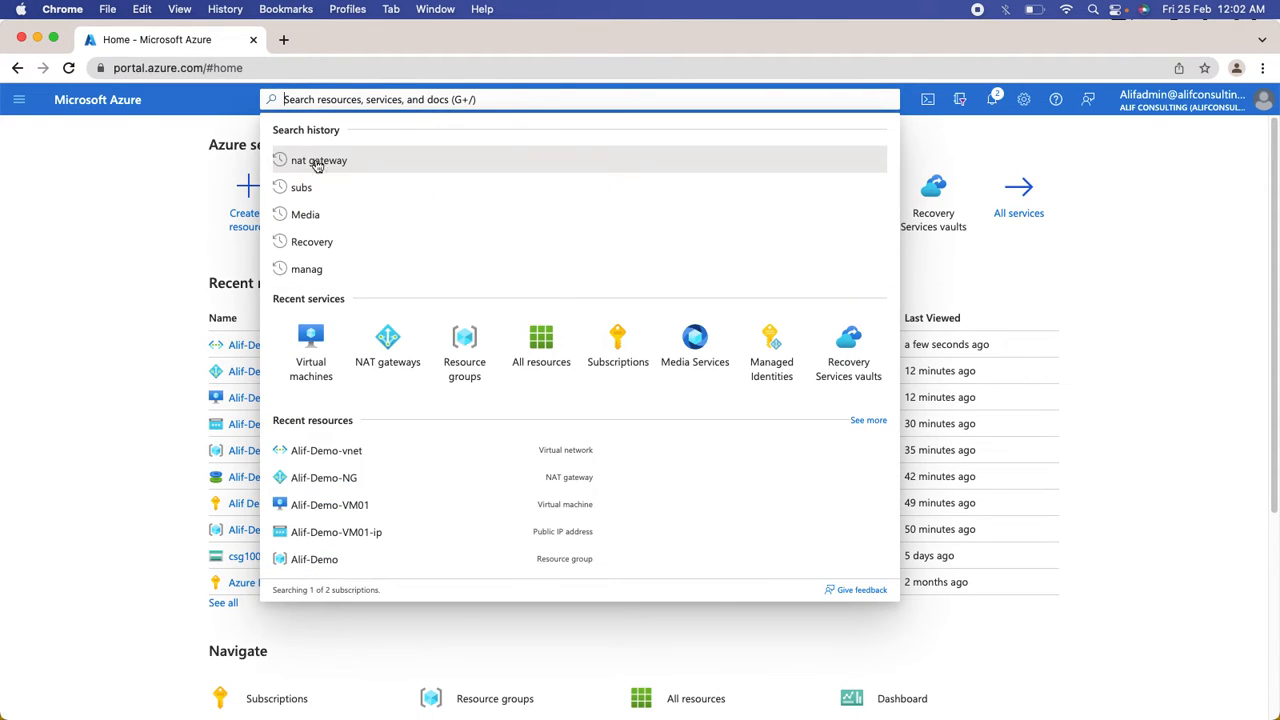
left_click(143, 214)
left_click(252, 210)
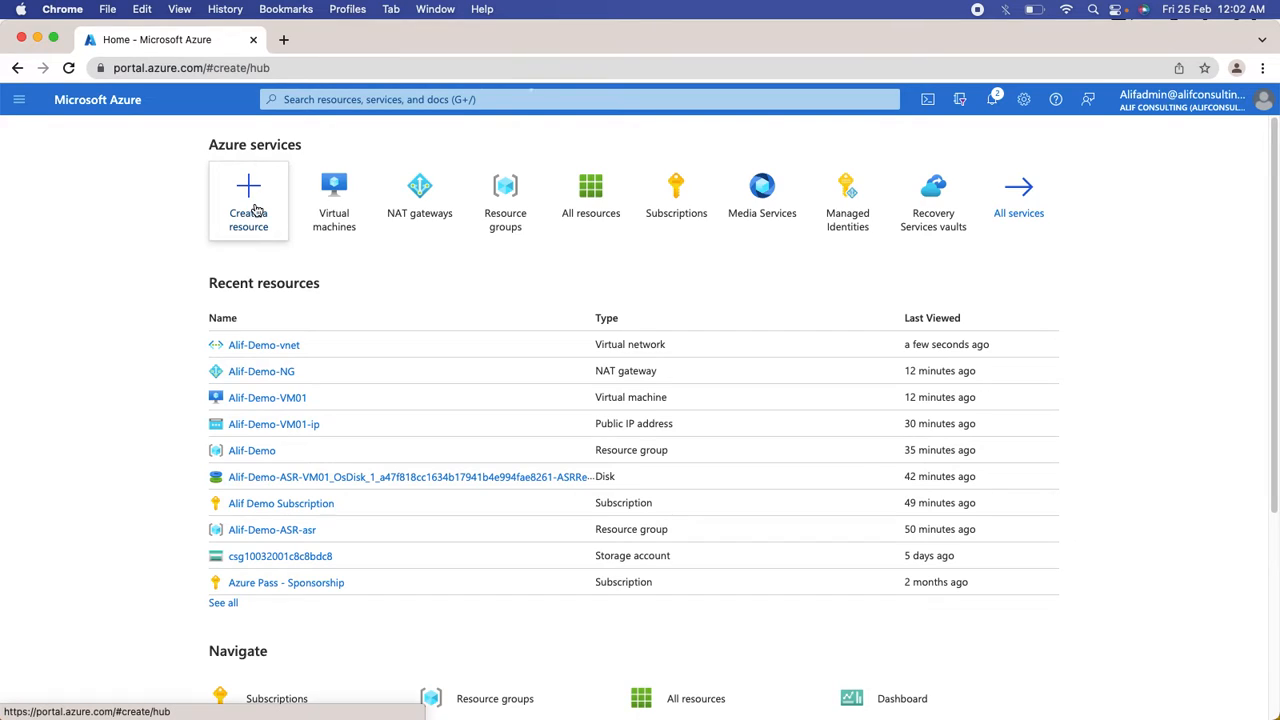
type("N")
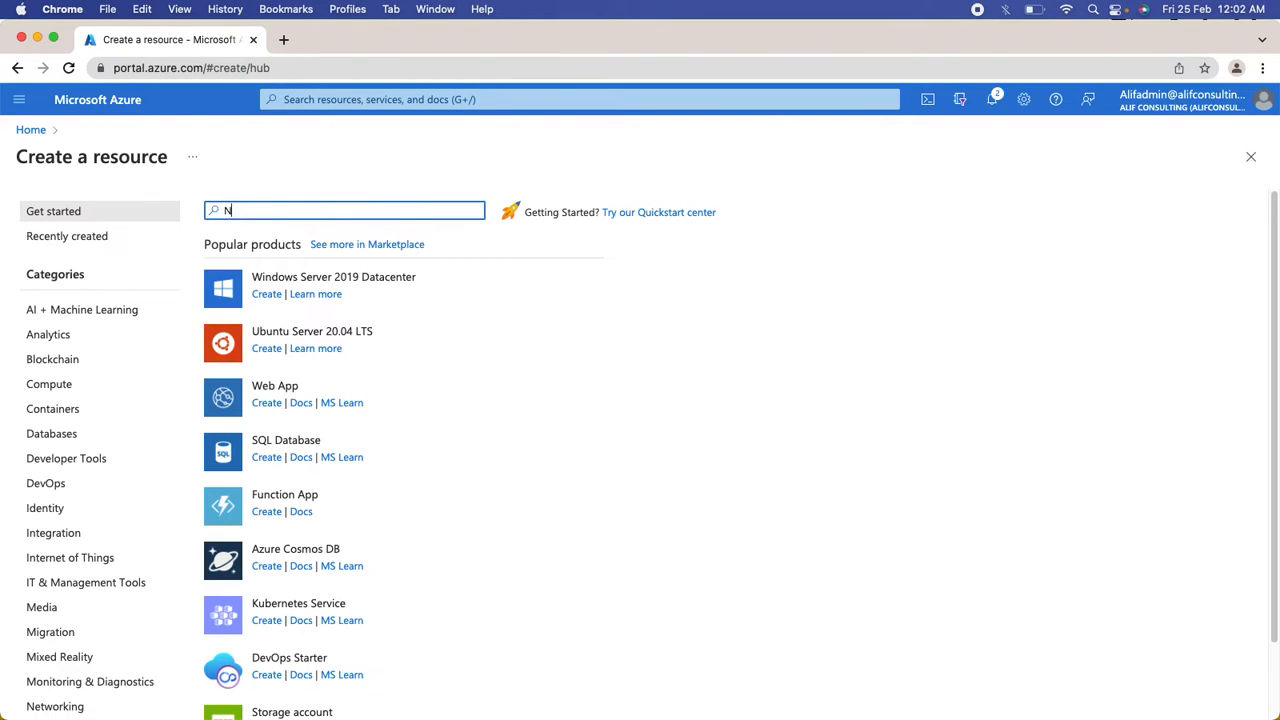
type("AT Gateway")
key("Return")
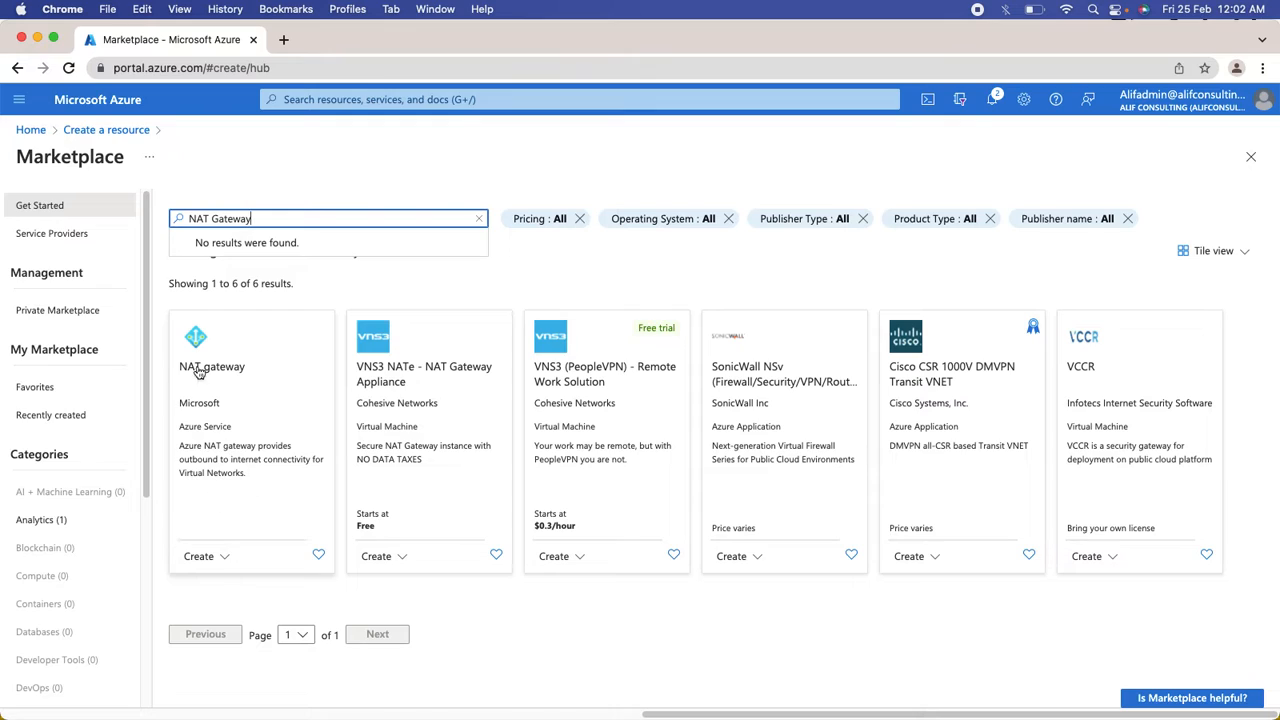
left_click(213, 566)
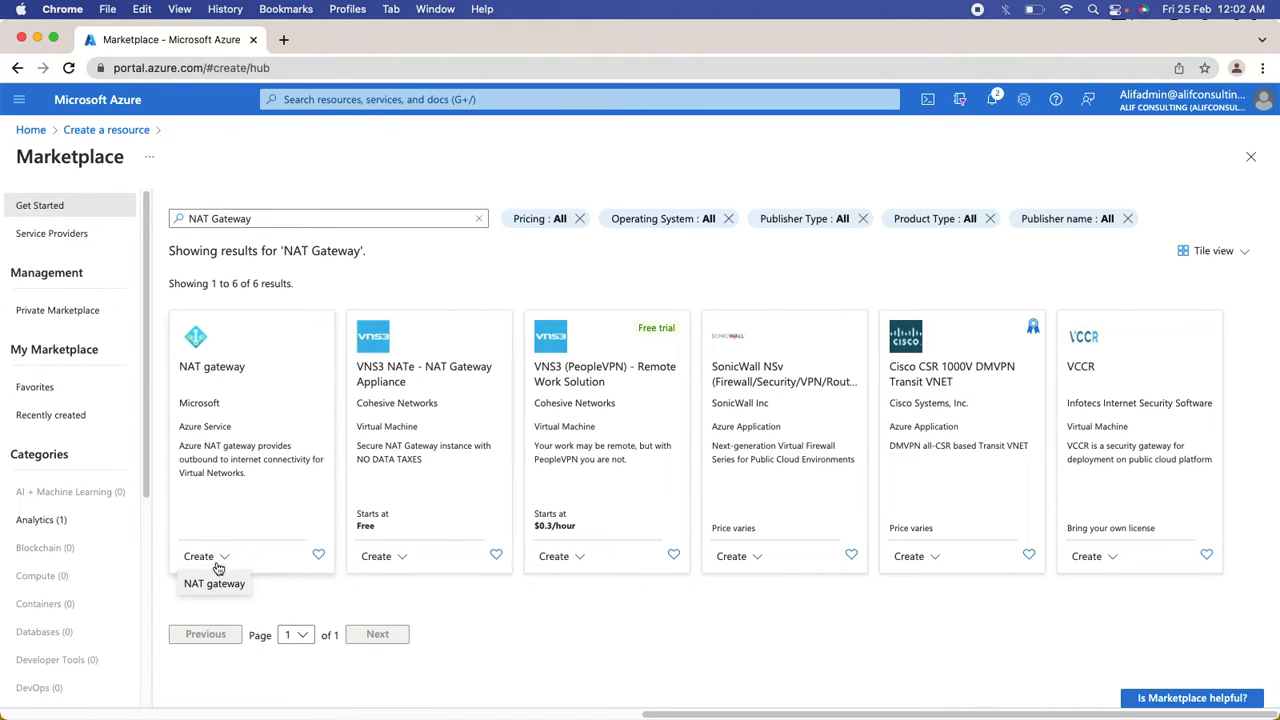
left_click(213, 584)
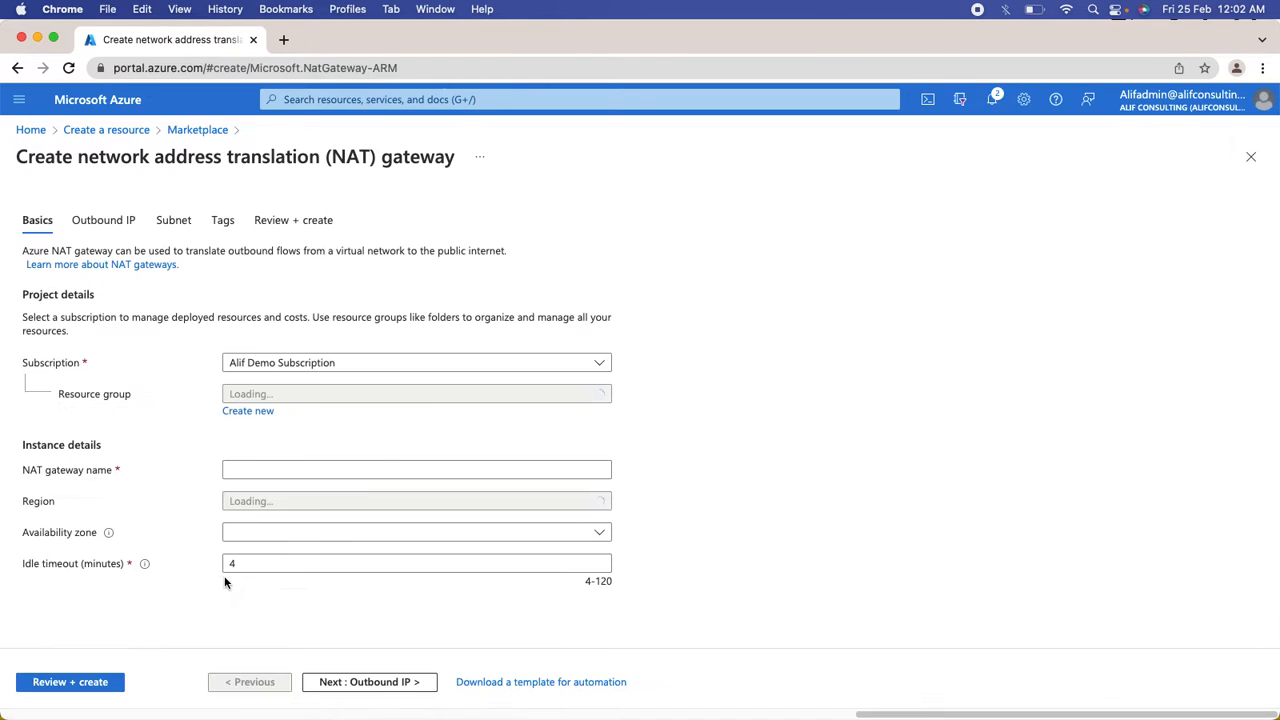
Step: Choose the Alif-Demo resource group and name the NAT gateway Alif-Demo-NG01
left_click(289, 393)
left_click(288, 447)
left_click(274, 466)
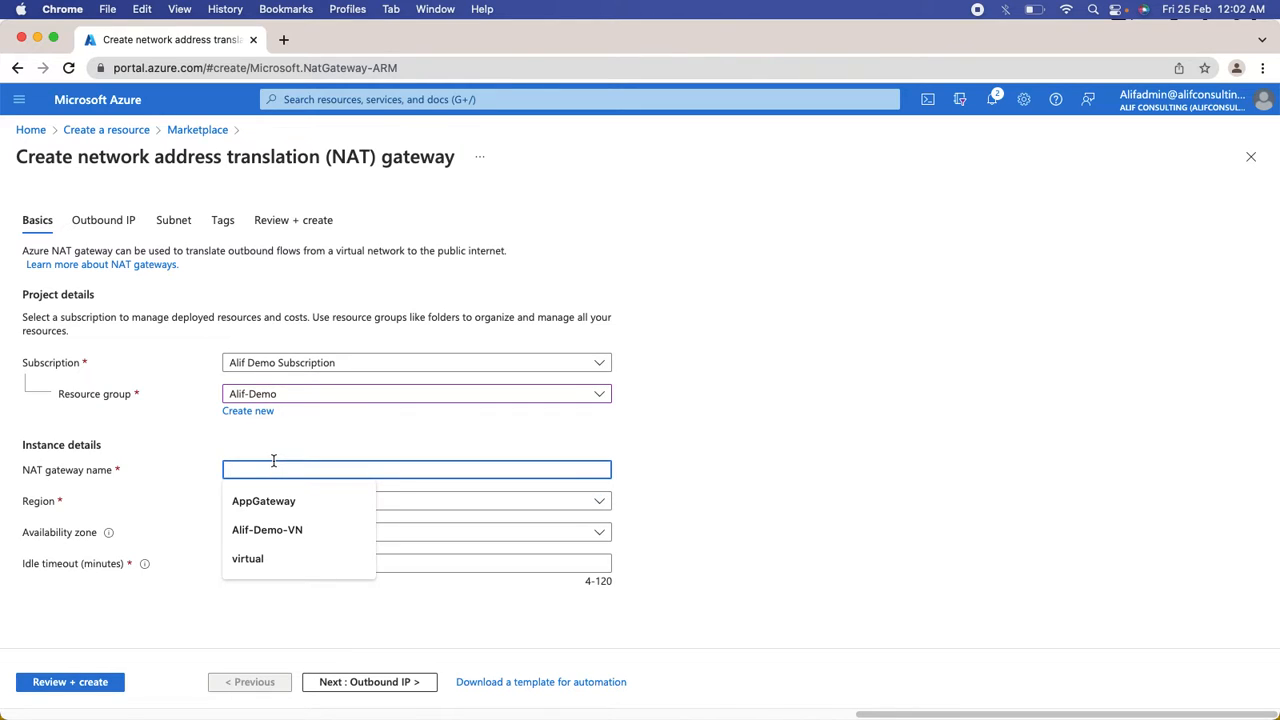
left_click(286, 529)
left_click_drag(281, 470, 429, 470)
key("BackSpace")
type("NG01")
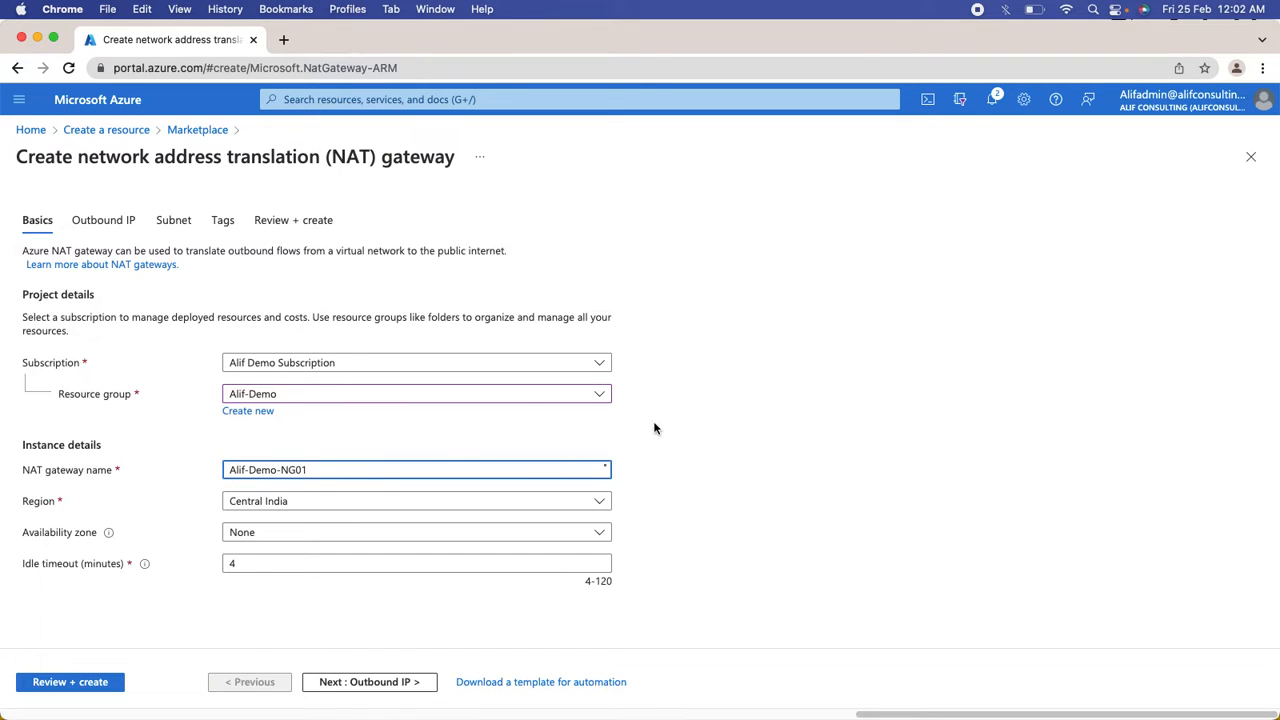
left_click(778, 509)
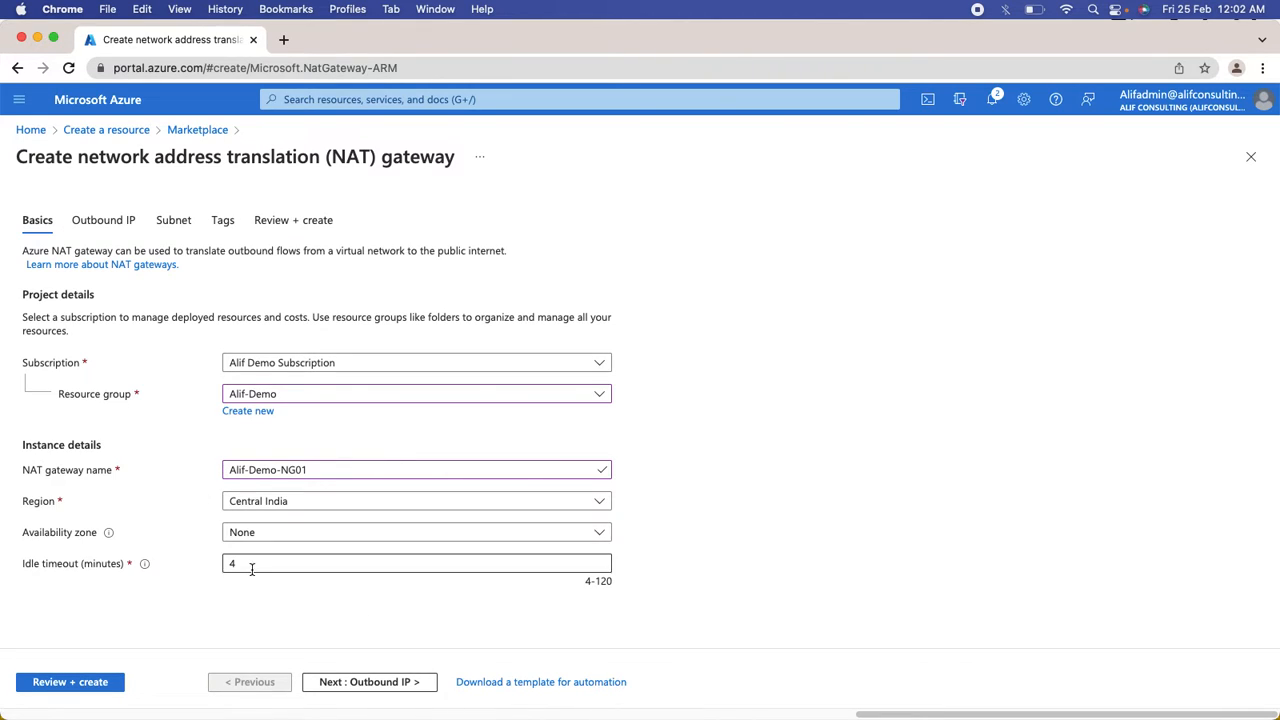
Step: Examine the availability zone options and the explanation of the idle timeout range
left_click(330, 539)
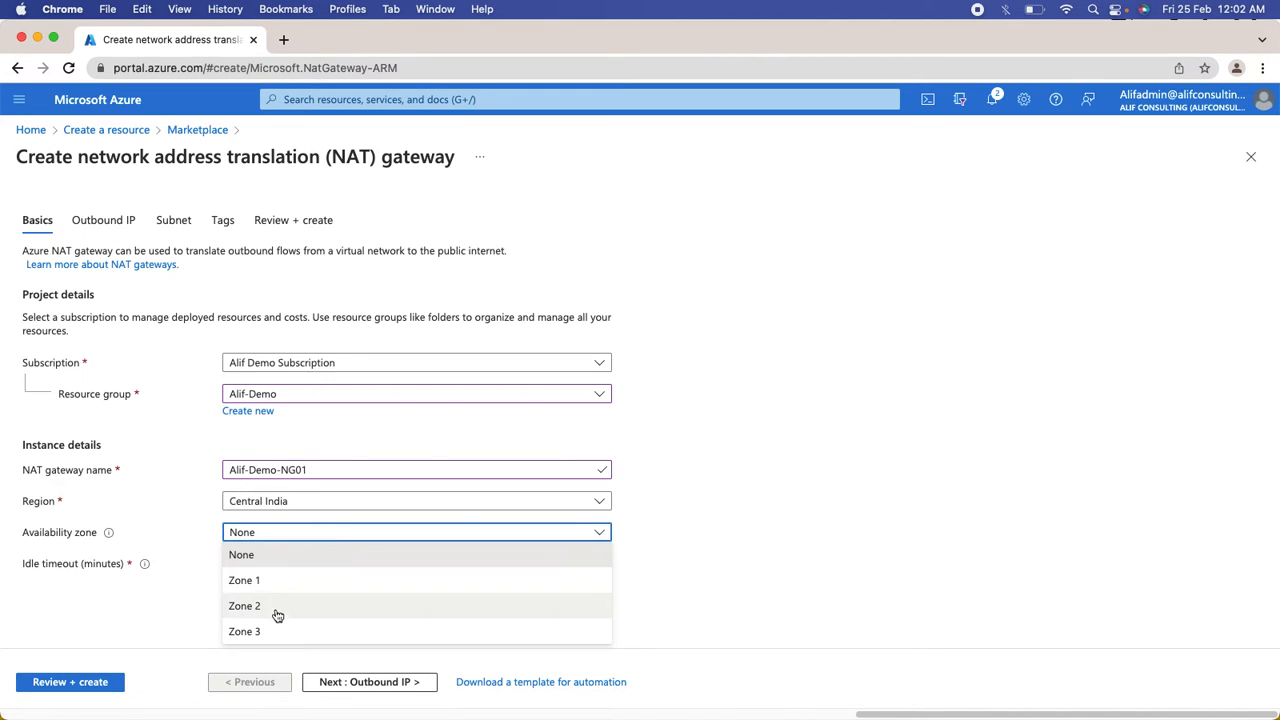
left_click(163, 633)
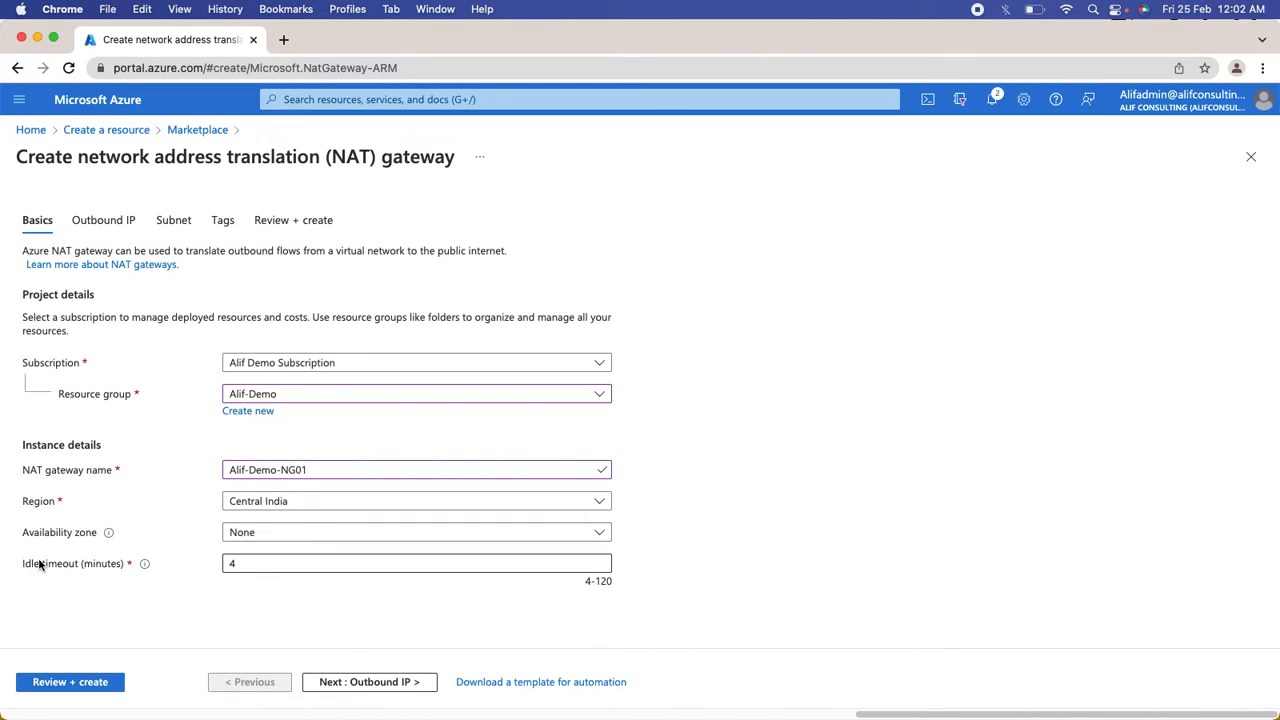
left_click_drag(22, 565, 106, 566)
mouse_move(143, 567)
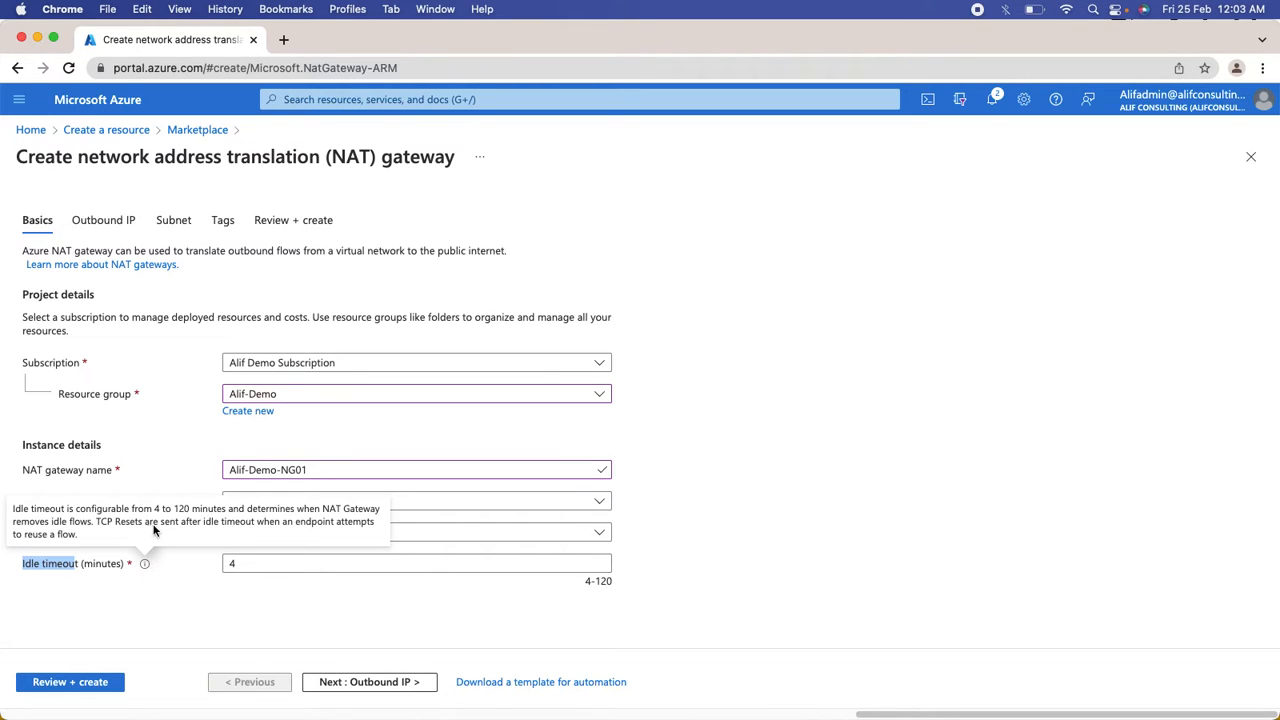
left_click_drag(155, 514, 200, 511)
left_click(257, 566)
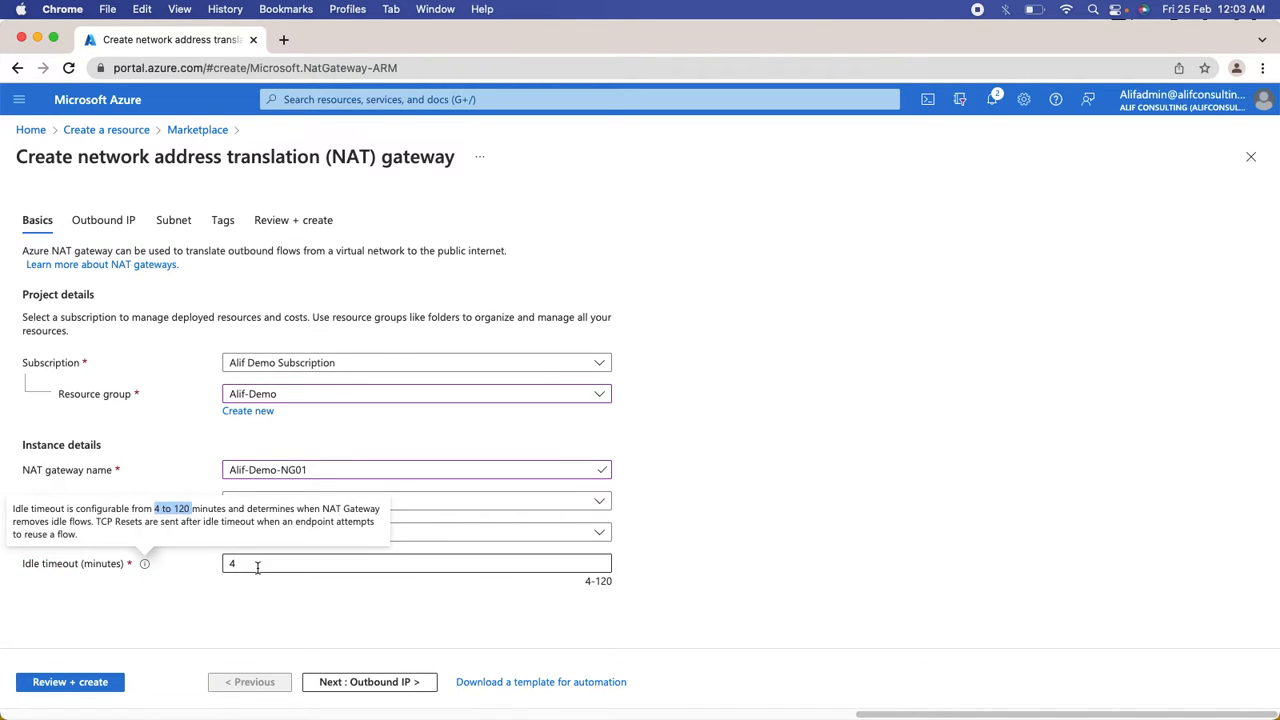
Step: Try an idle timeout of 3 minutes and set it back to 4 minutes
left_click_drag(254, 566, 194, 571)
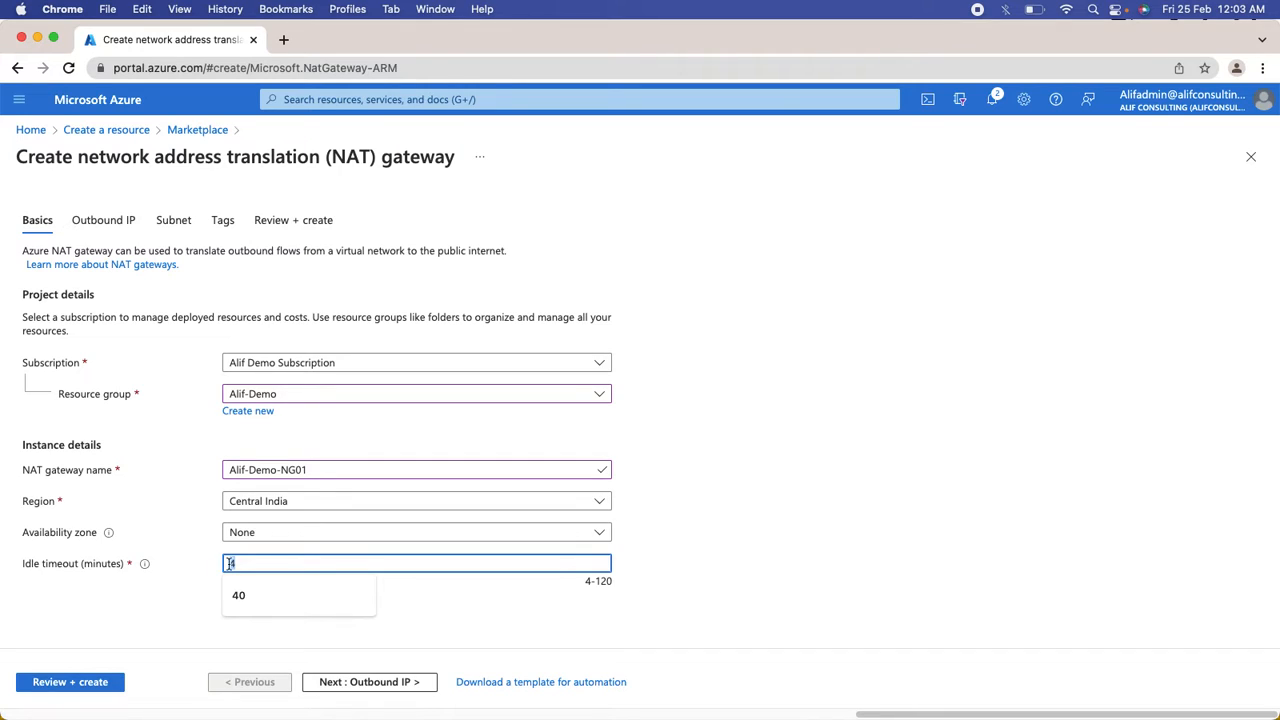
type("3")
left_click(467, 610)
left_click(278, 567)
mouse_move(144, 564)
key("BackSpace")
type("4")
left_click(623, 621)
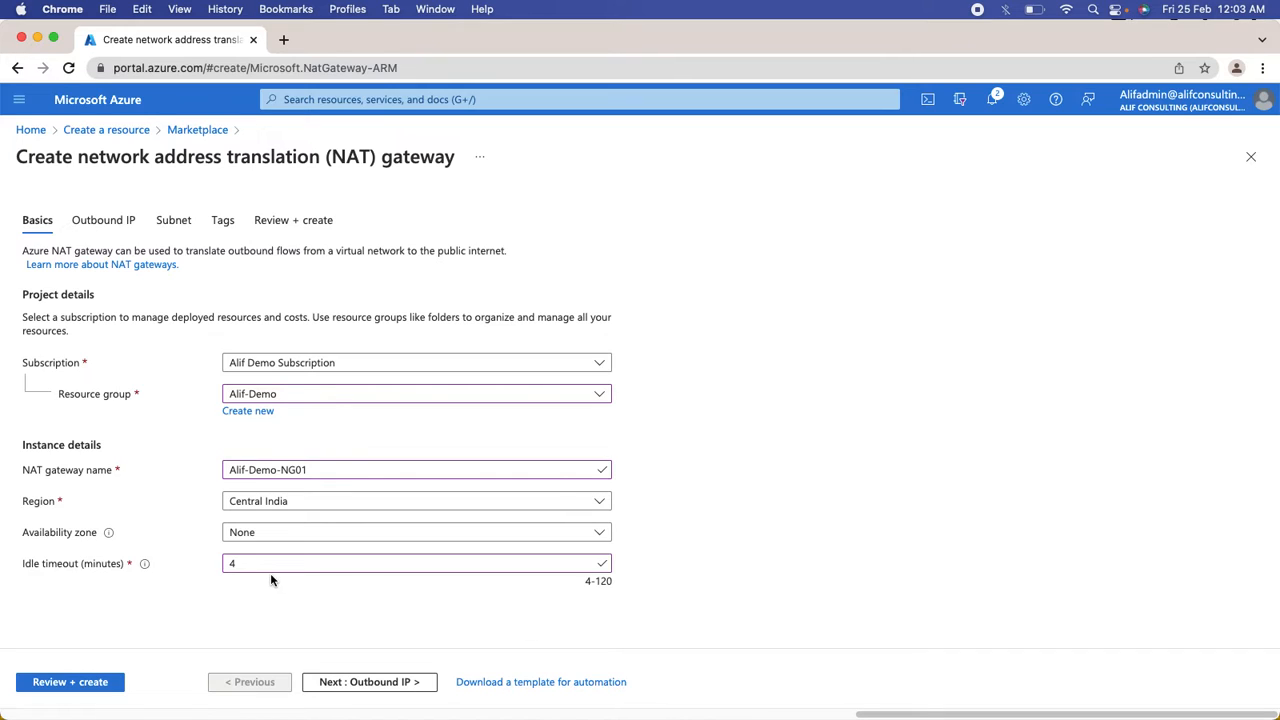
Step: Proceed to the outbound IP settings and check which existing public IP addresses and prefixes are offered
left_click(298, 534)
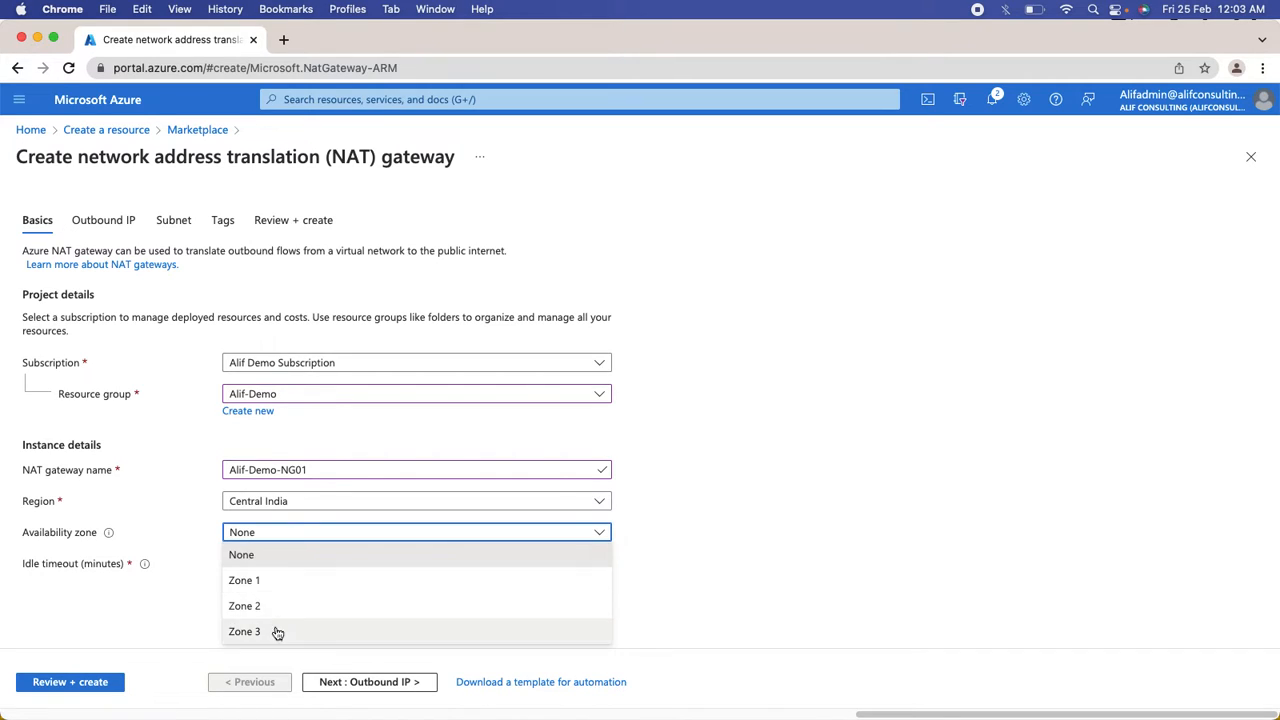
left_click(131, 620)
left_click(365, 685)
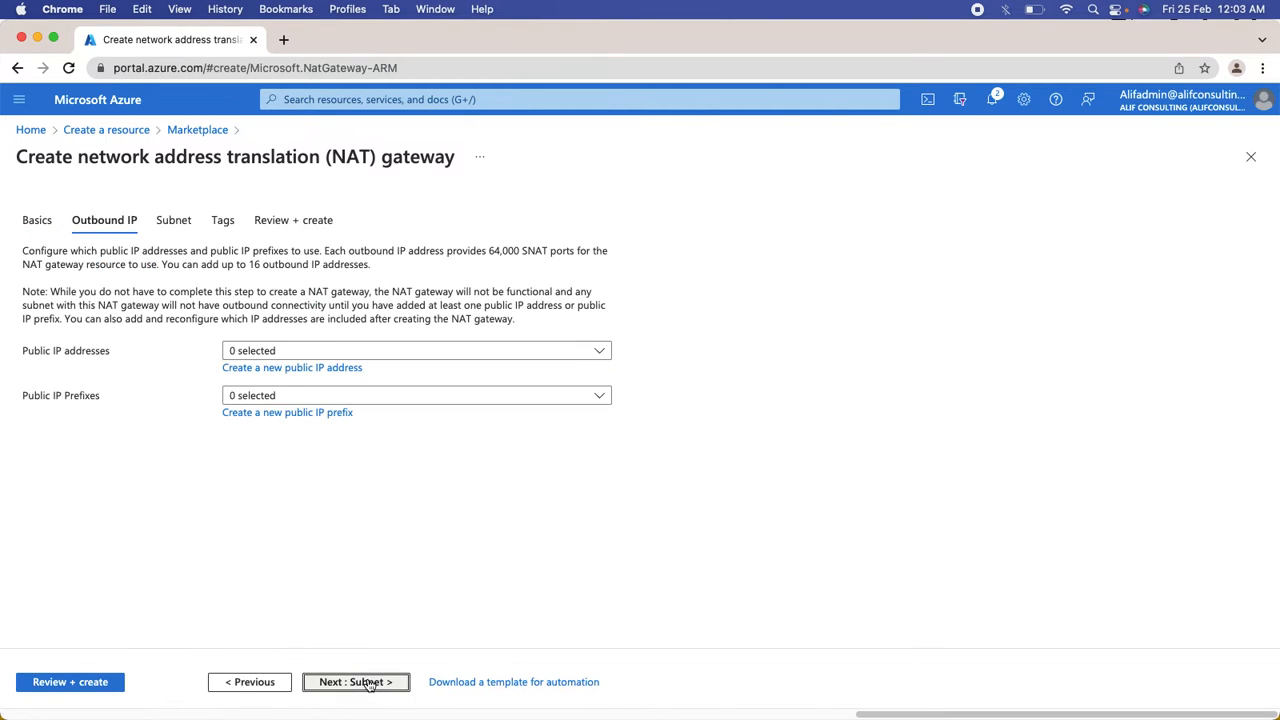
left_click(298, 350)
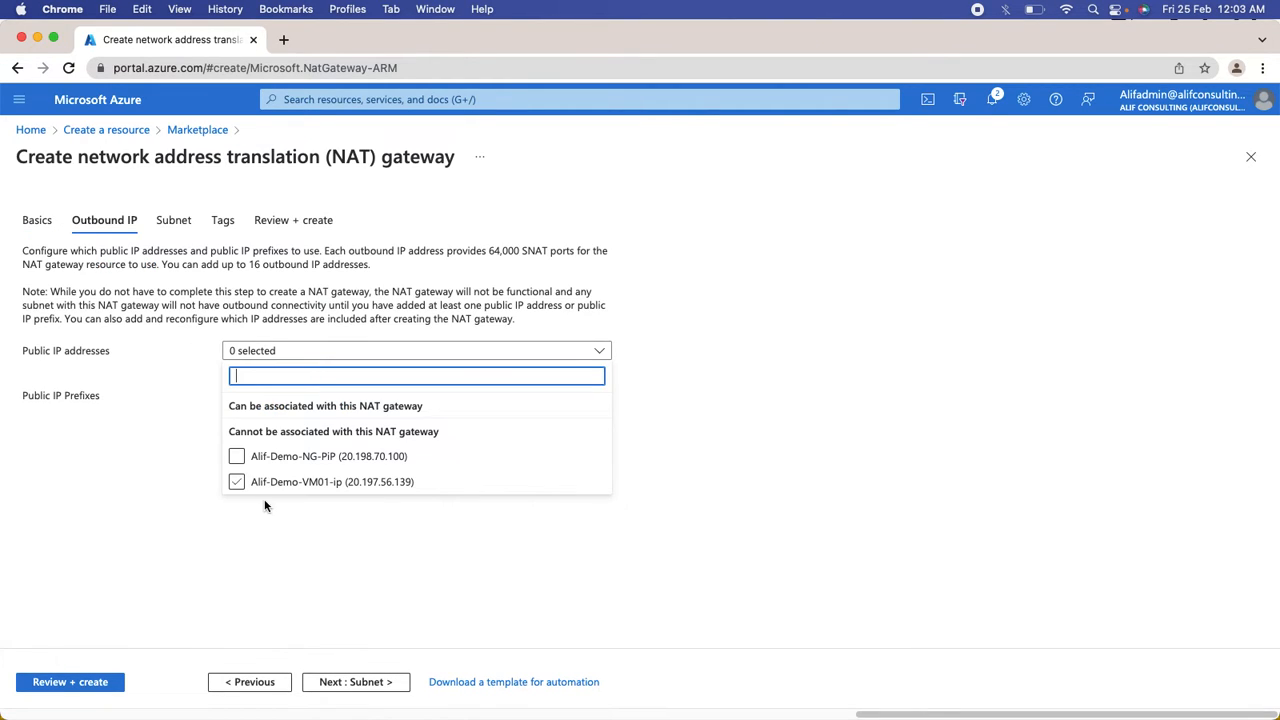
left_click(217, 584)
left_click(280, 396)
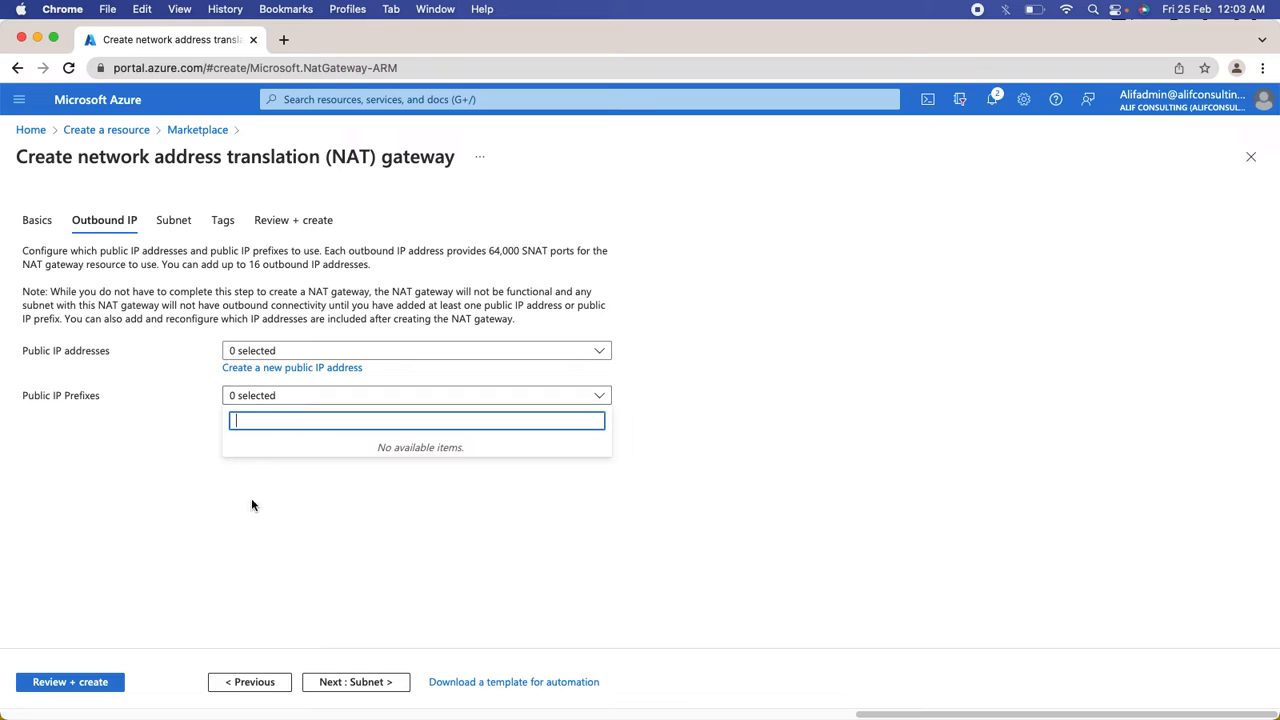
left_click(251, 540)
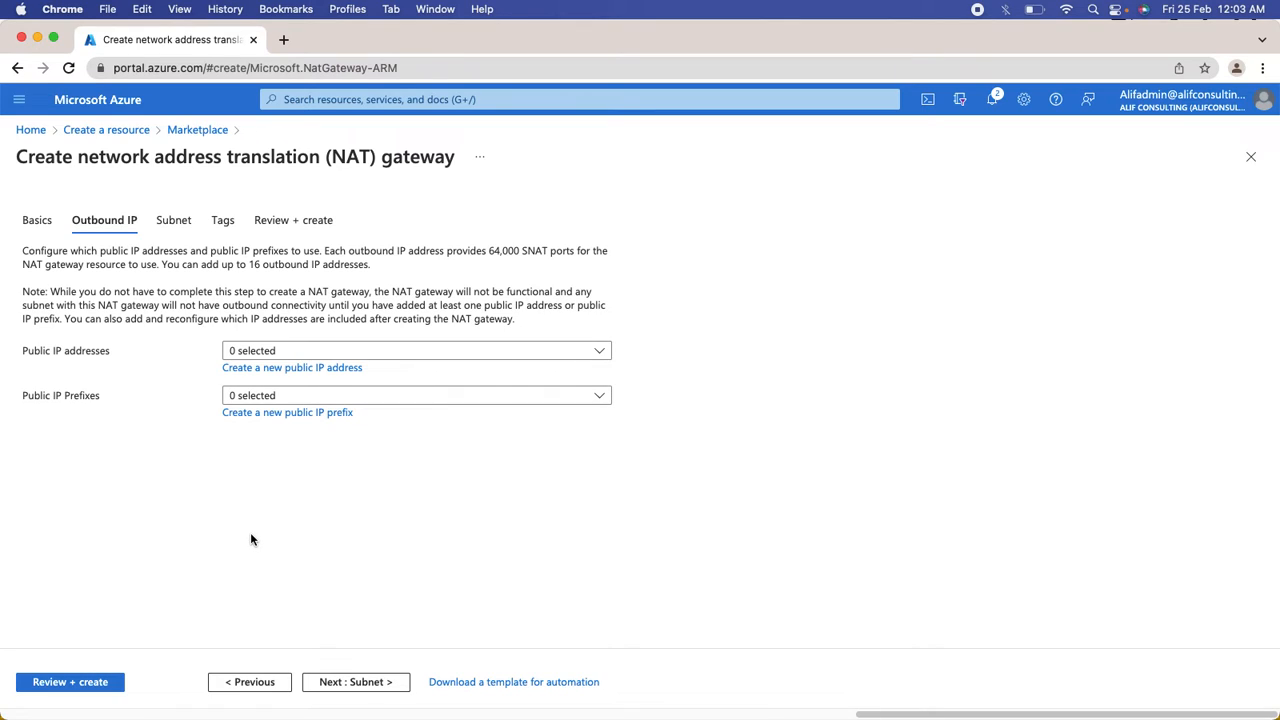
Step: Create a new public IP address named Alif-Demo-NG01-PIP for the NAT gateway
left_click(305, 368)
left_click(343, 428)
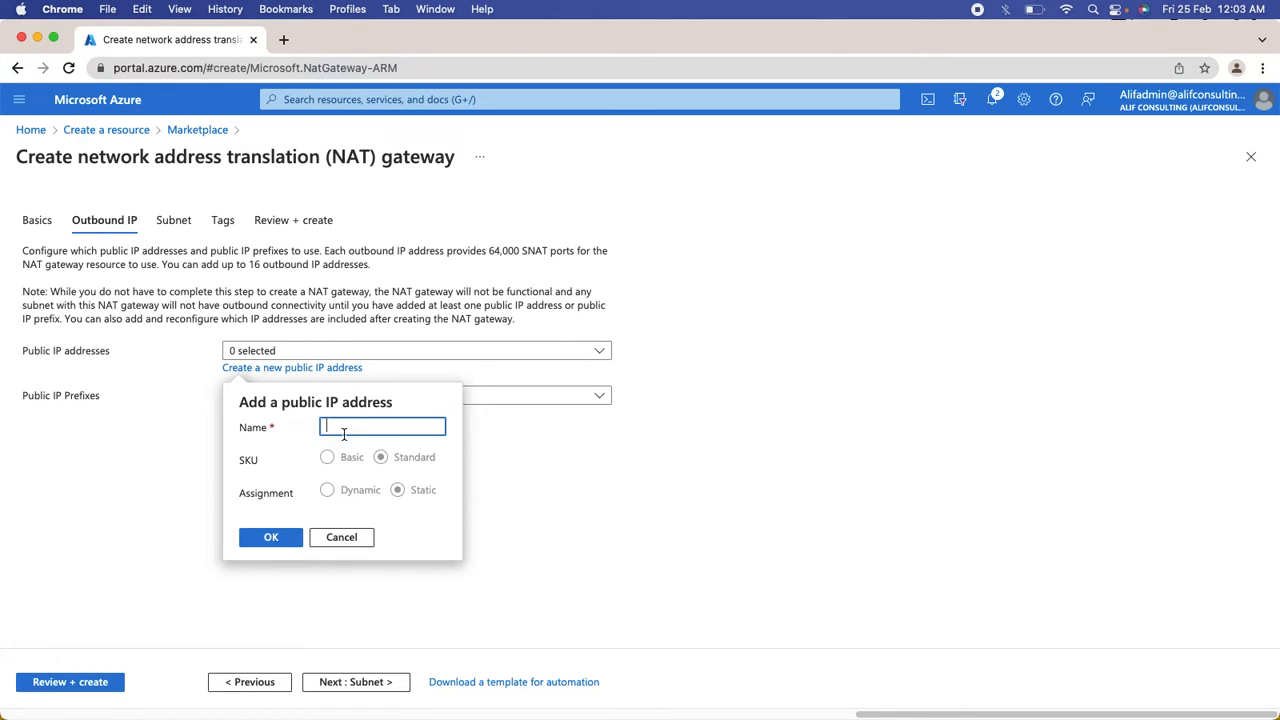
type("A")
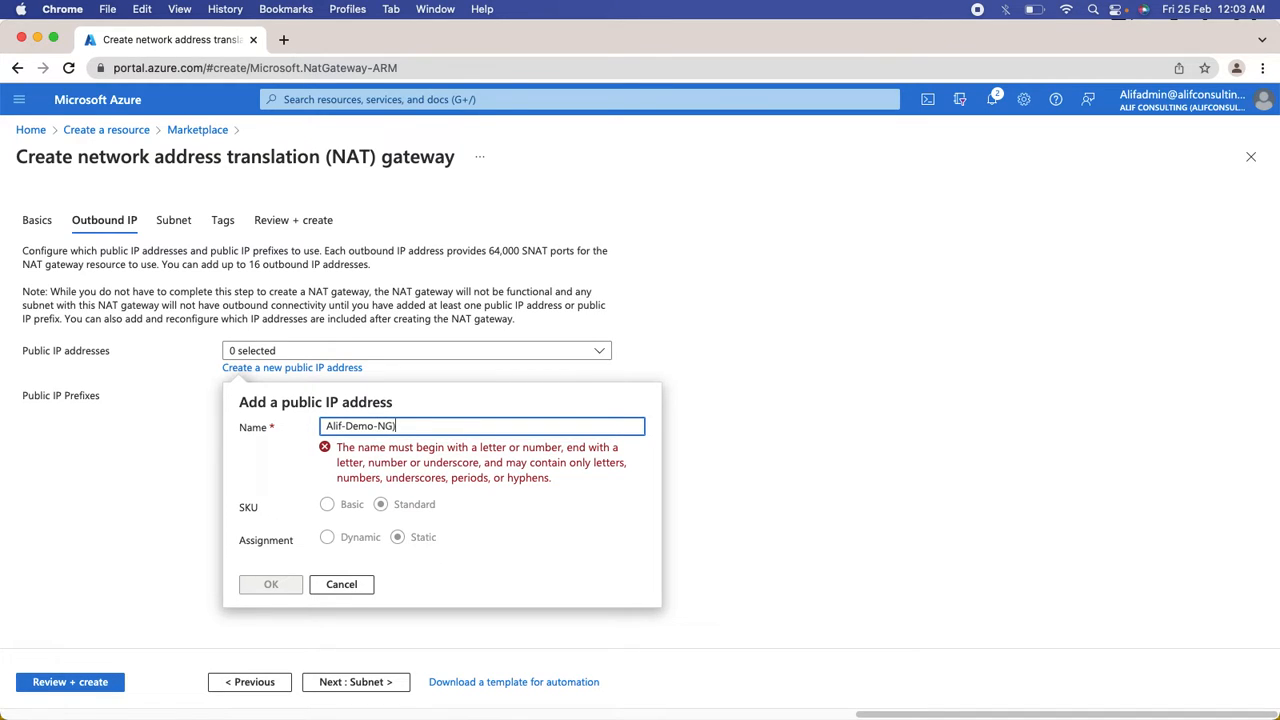
type("lif-Demo-NG01-PIP")
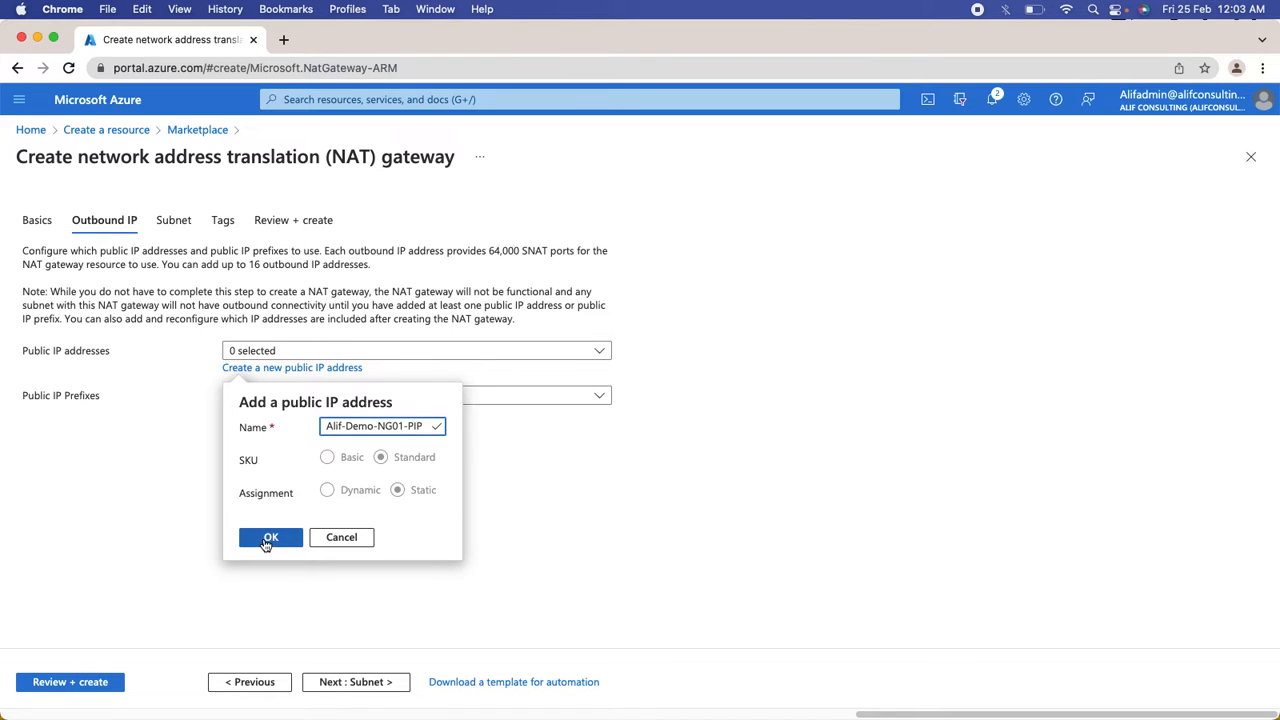
left_click(266, 541)
Step: Start a new public IP prefix of size /28 (16 addresses) and enter a draft name ending in NG01-PIP
left_click(288, 413)
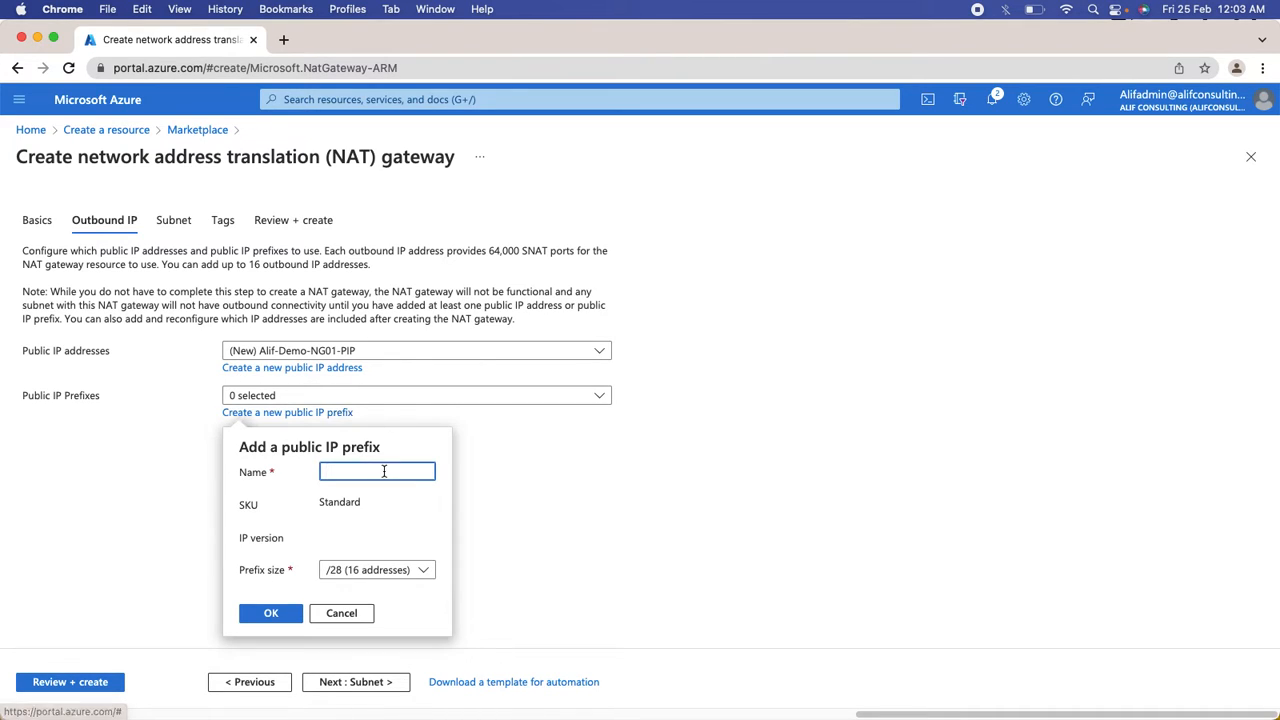
left_click(384, 572)
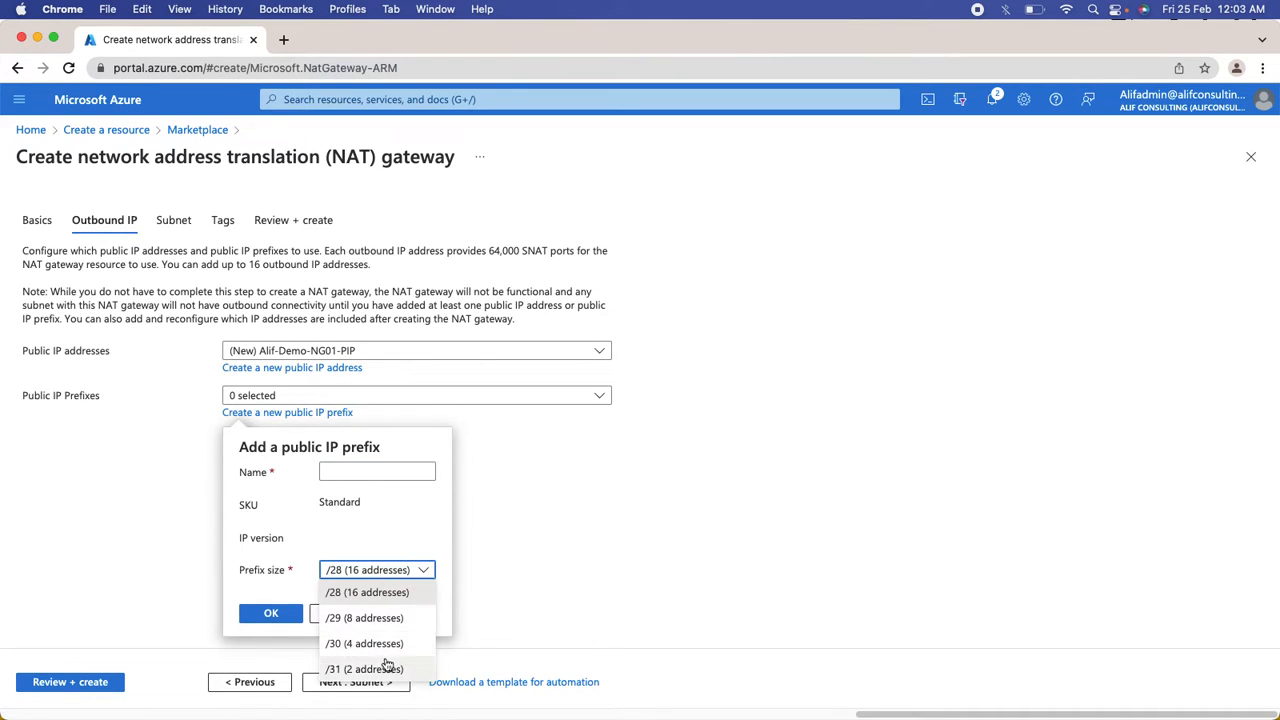
left_click(356, 598)
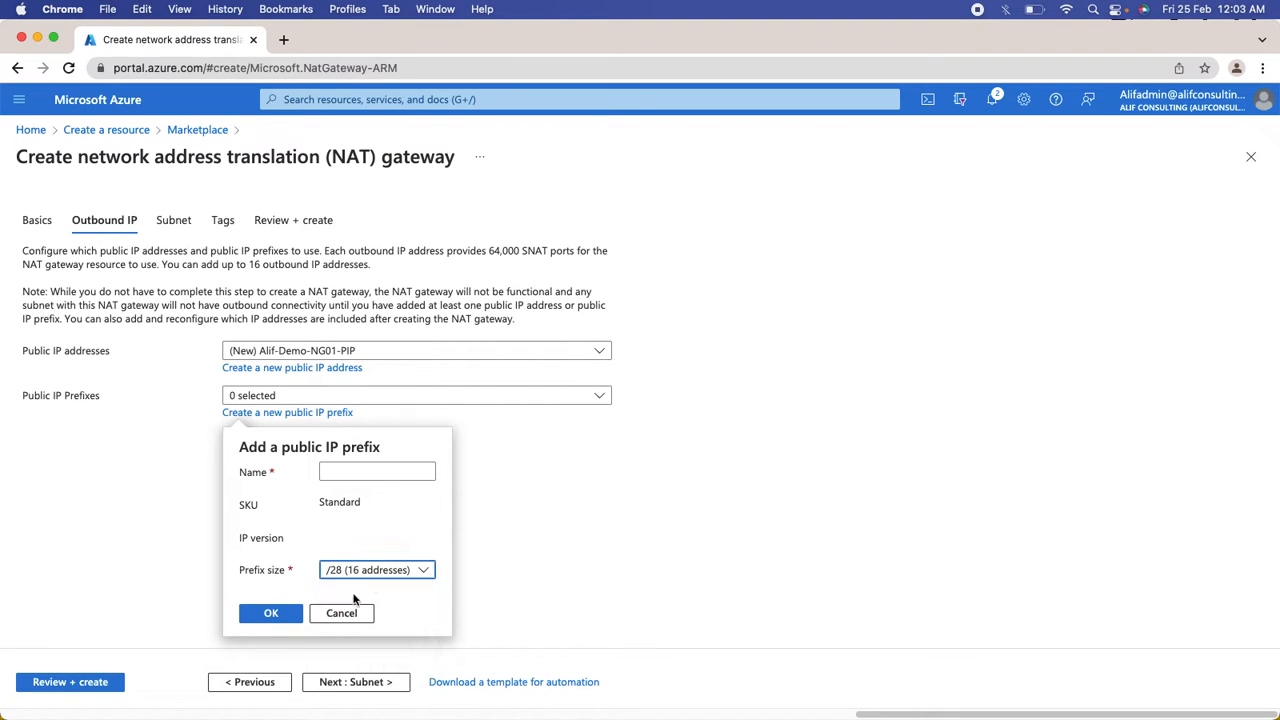
left_click(363, 471)
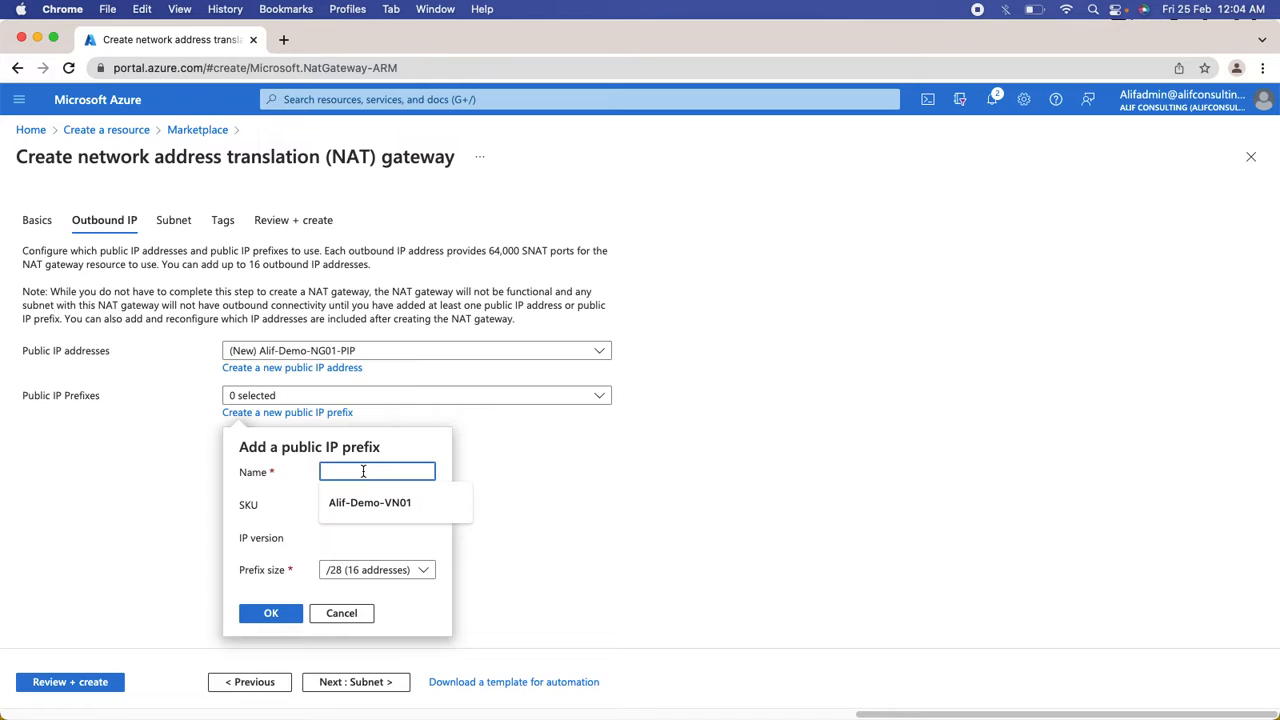
type("Ali")
type("f-Demo-")
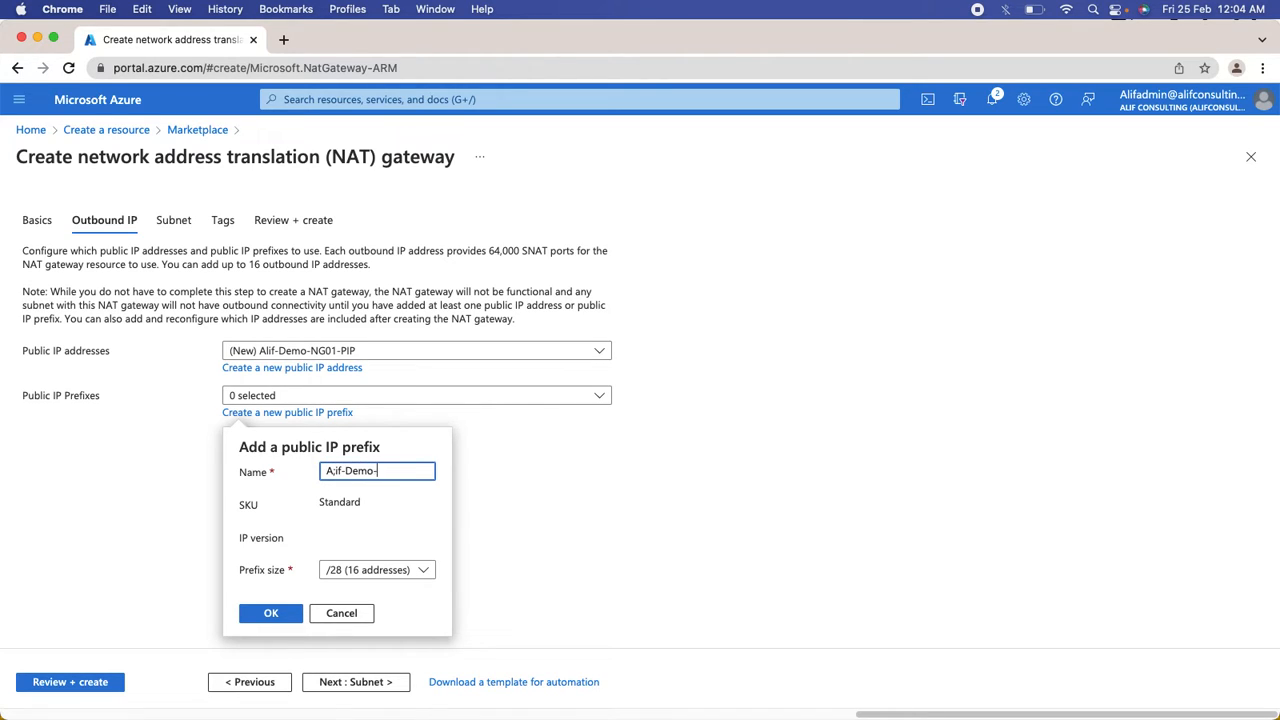
type("NG01-PIP")
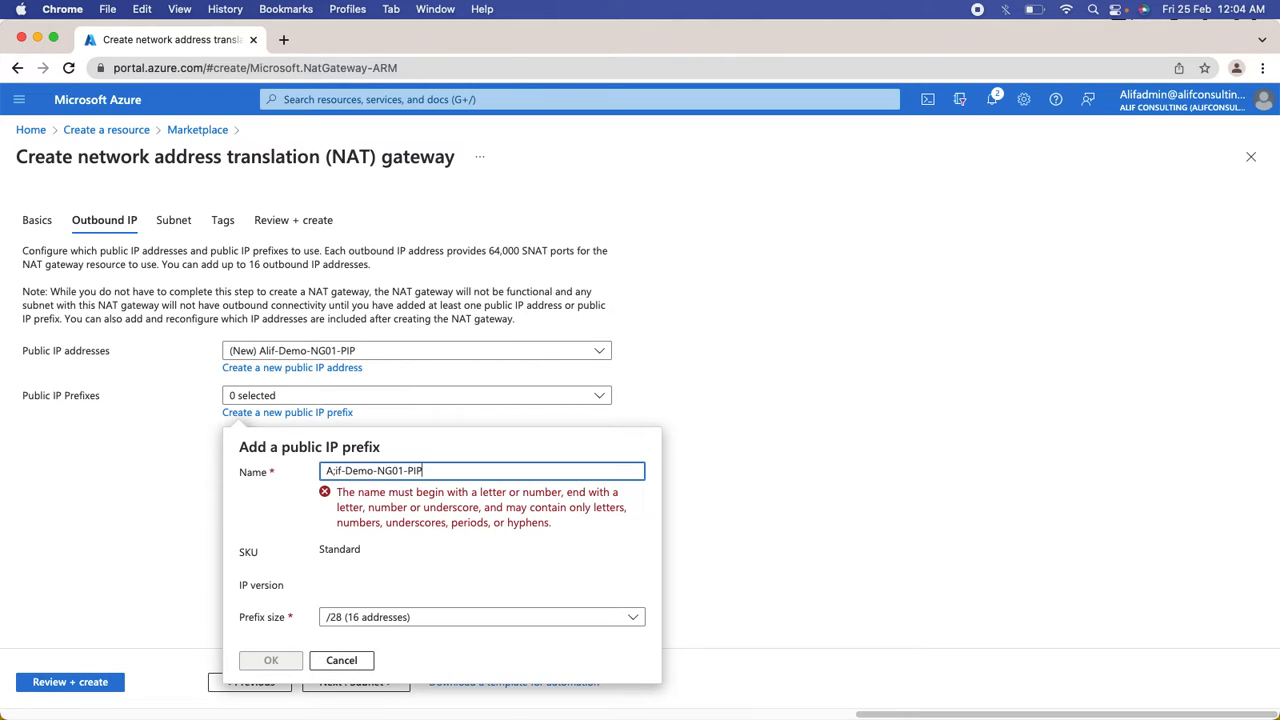
Step: Correct the public IP prefix name to AlifDemoNG01PIP, removing the invalid character and the hyphens
type("PRE")
key("BackSpace")
key("BackSpace")
key("BackSpace")
left_click(405, 472)
key("BackSpace")
key("BackSpace")
key("BackSpace")
left_click(335, 471)
key("BackSpace")
type("lif")
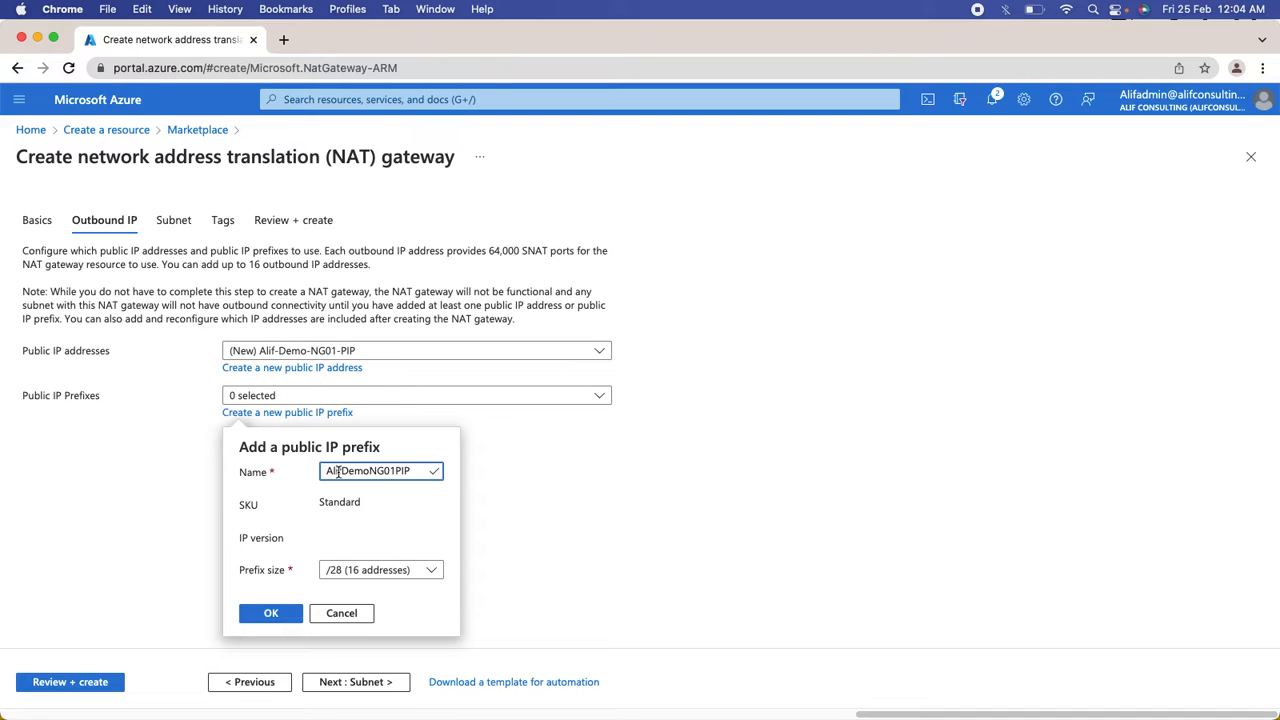
Step: Complete the prefix name as Alif-Demo-NG01-PIPPre and add the public IP prefix
type("-")
left_click(372, 470)
type("-")
left_click(403, 470)
type("-")
left_click(425, 470)
type("Pre")
left_click(271, 613)
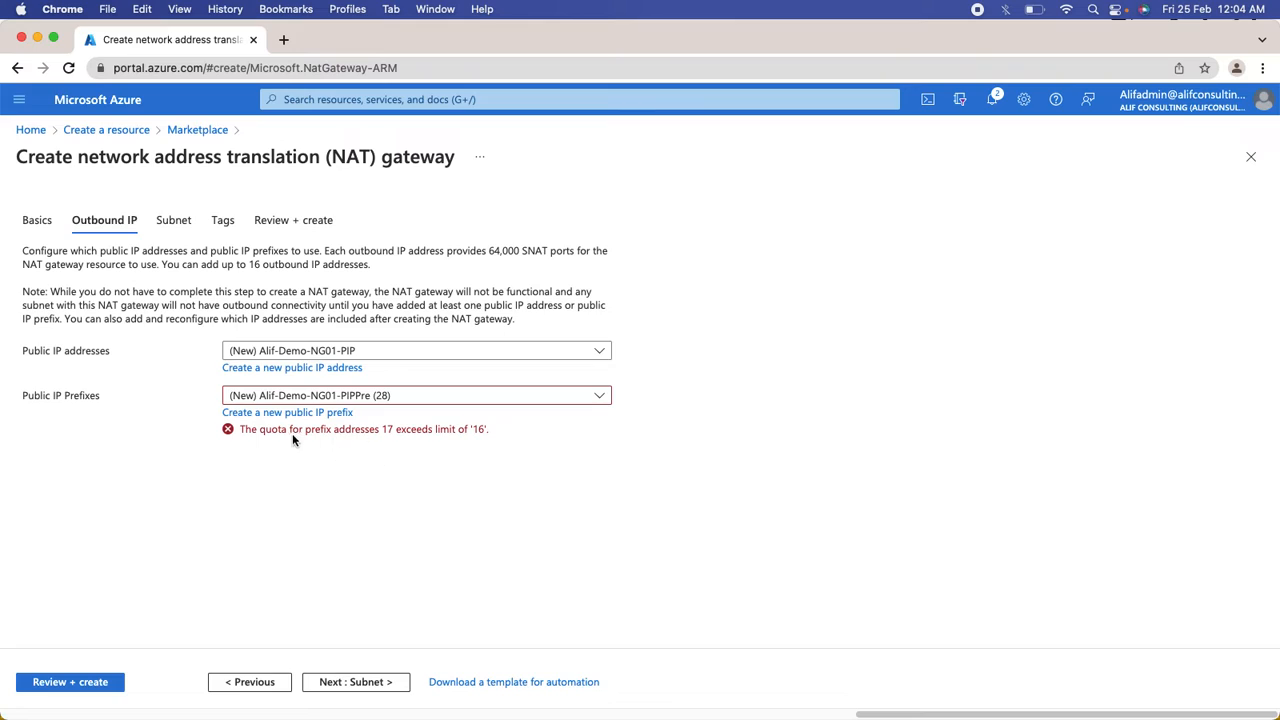
Step: Deselect the Alif-Demo-NG01-PIPPre public IP prefix and select it again
left_click(406, 397)
left_click(365, 450)
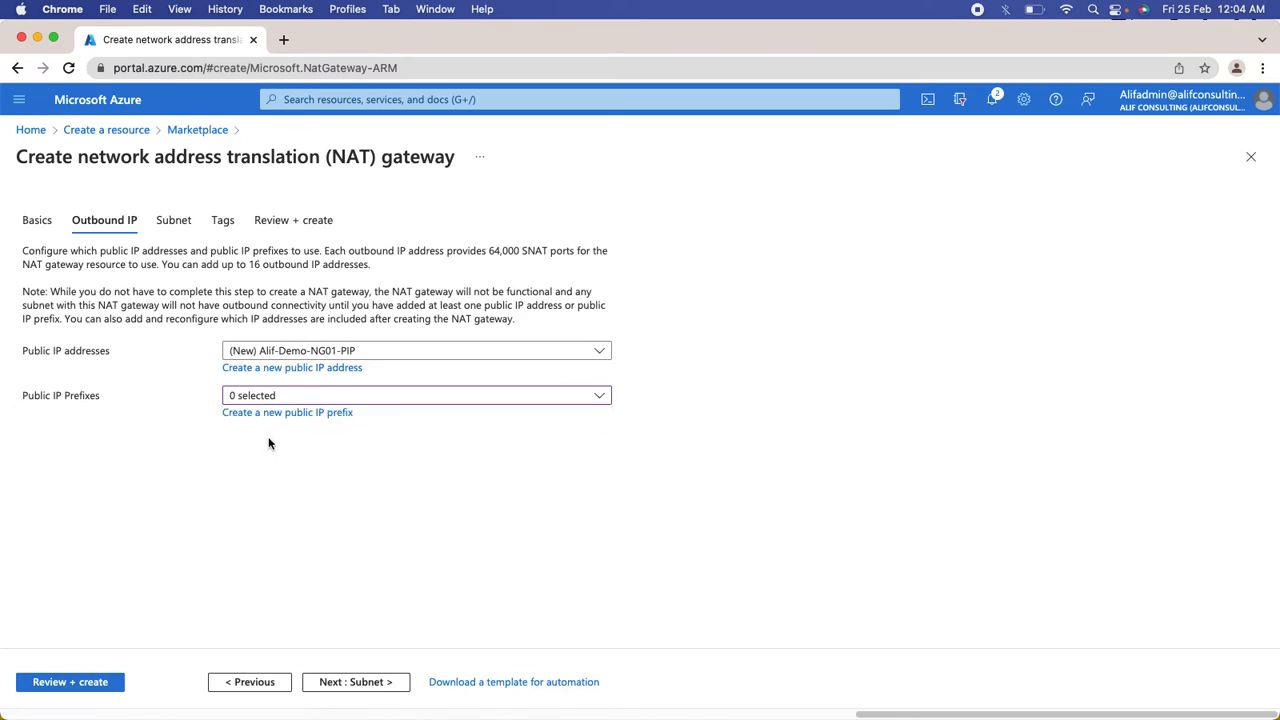
left_click(272, 399)
left_click(237, 450)
left_click(290, 399)
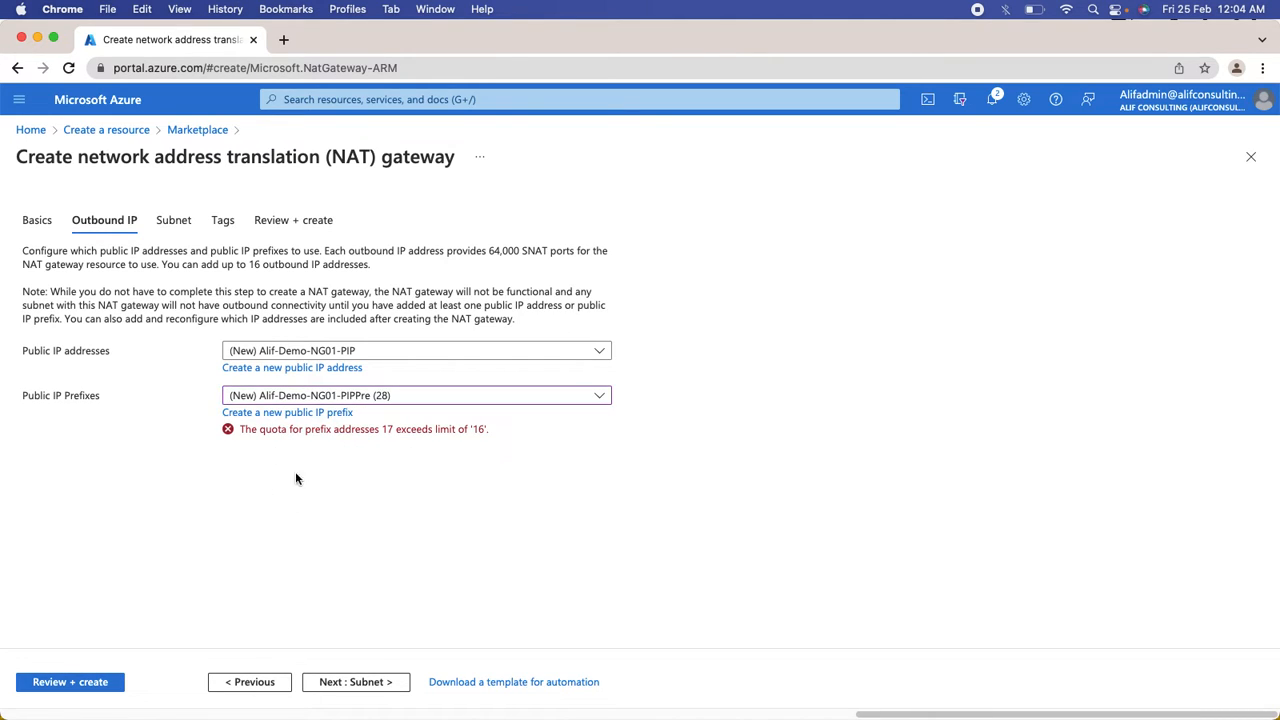
Step: Add a new public IP prefix named Alif-Demo-NG01-PRF with size /30 (4 addresses)
left_click(287, 412)
left_click(385, 570)
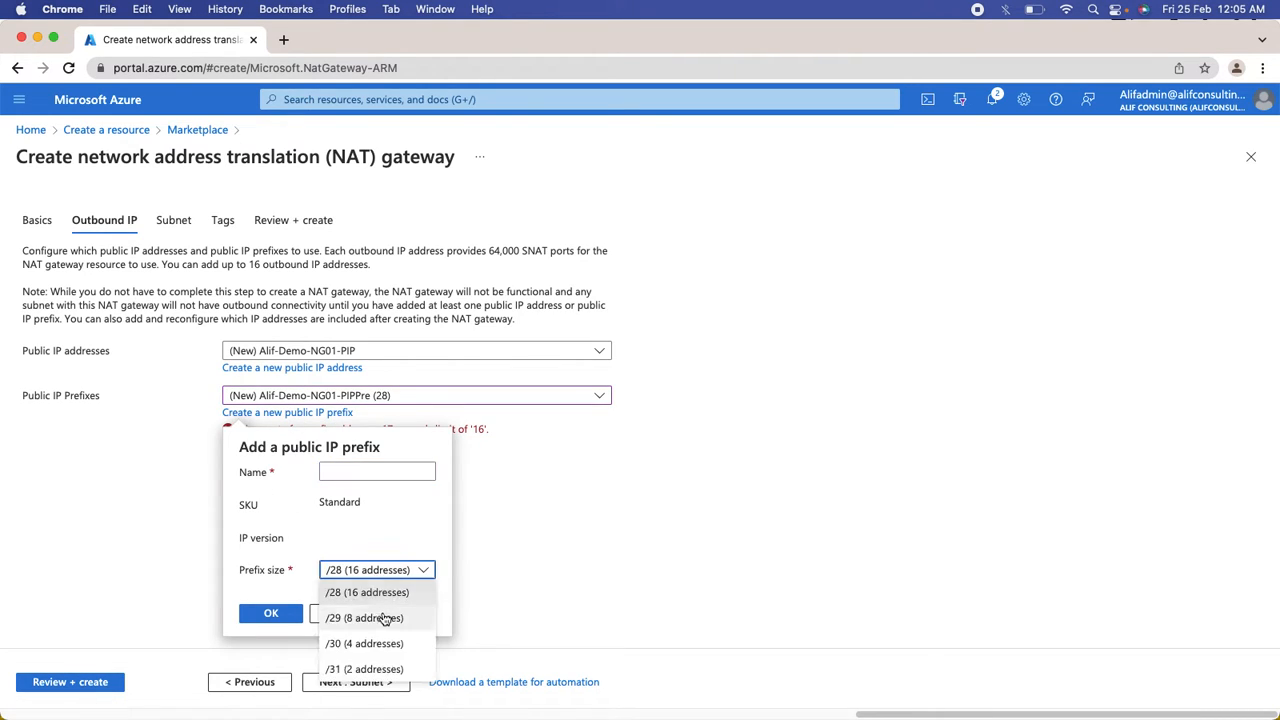
left_click(386, 643)
left_click(352, 470)
type("Alif-D")
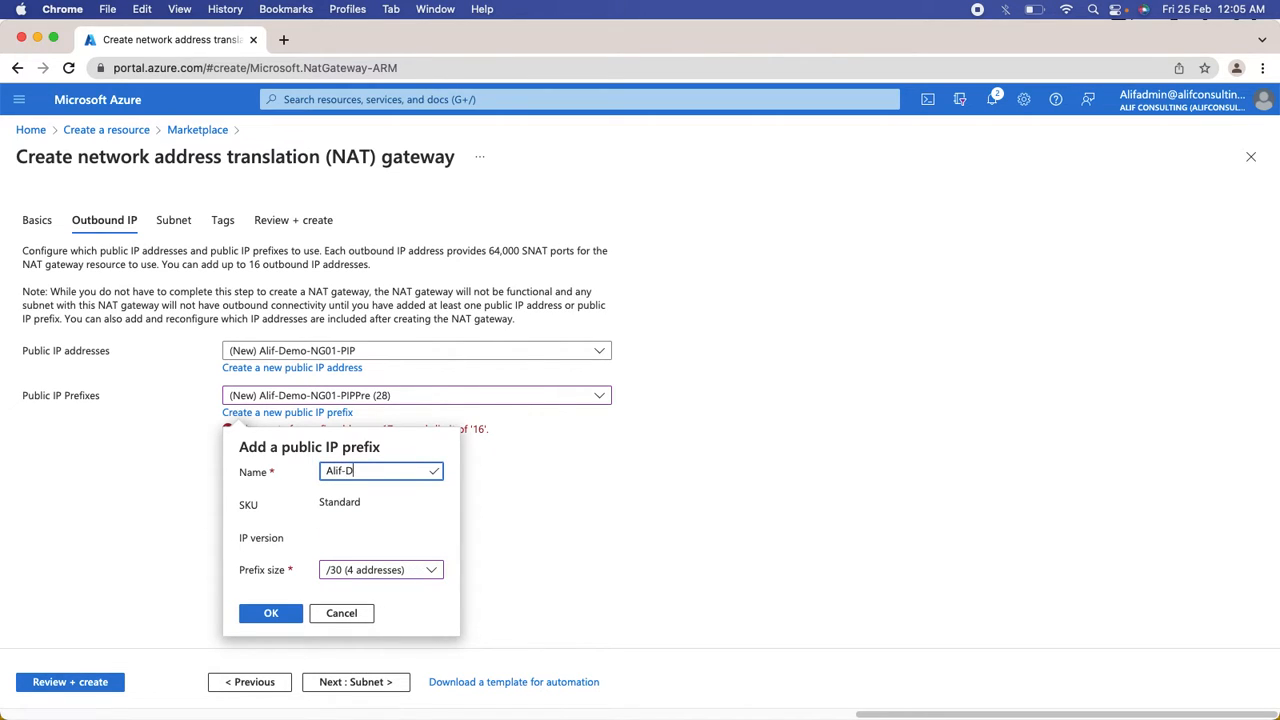
type("emo-N")
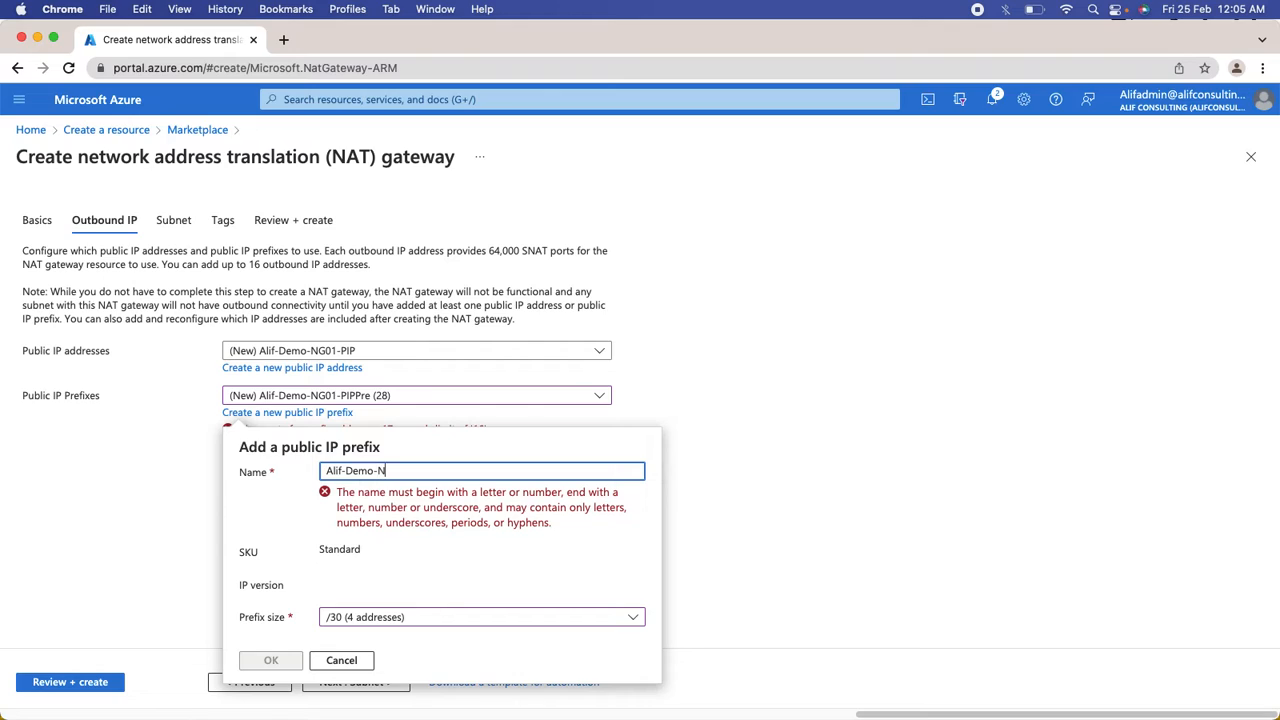
type("G01")
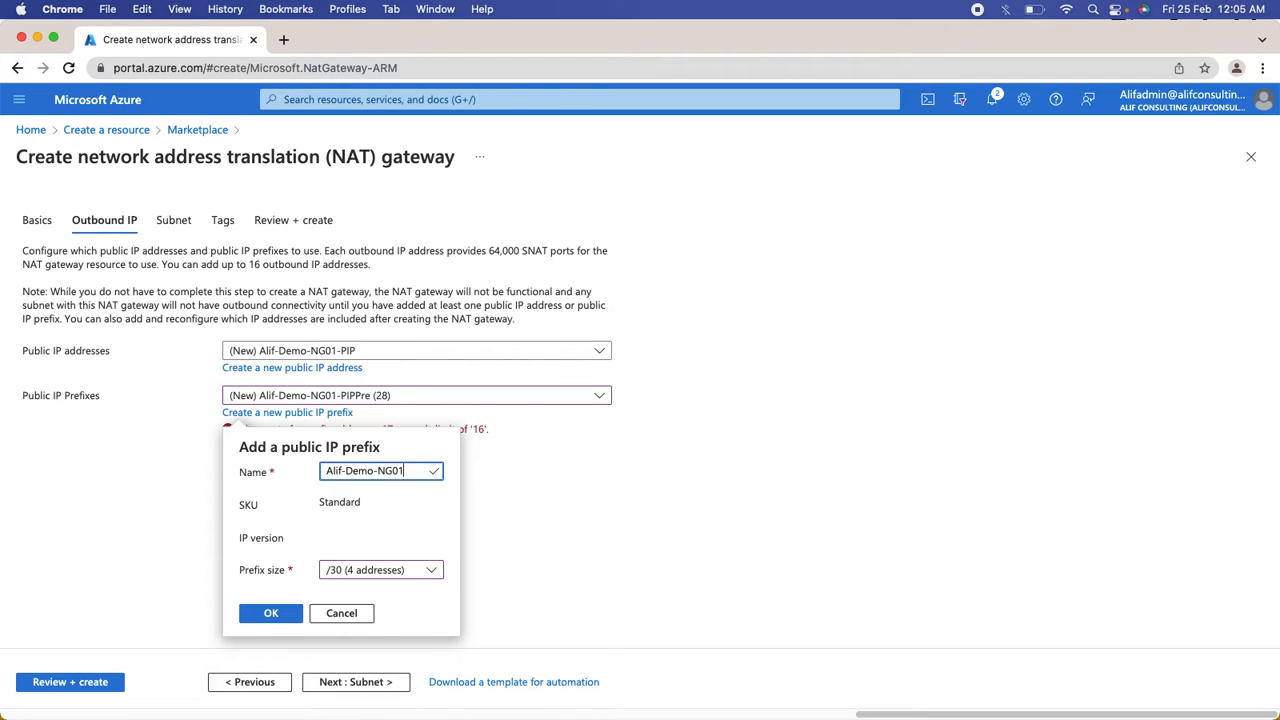
type("-PRF")
left_click(270, 612)
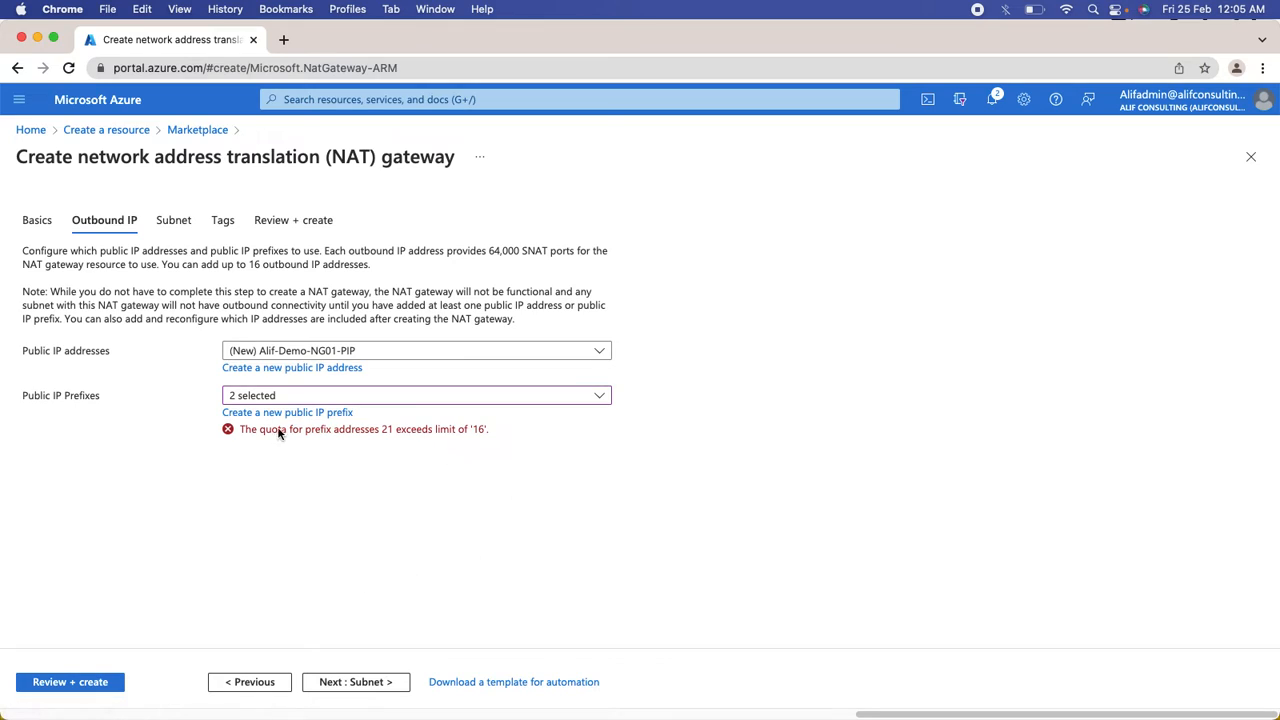
Step: Limit the gateway's public IP prefixes to Alif-Demo-NG01-PRF (30), leaving Alif-Demo-NG01-PIPPre (28) unselected
left_click(451, 402)
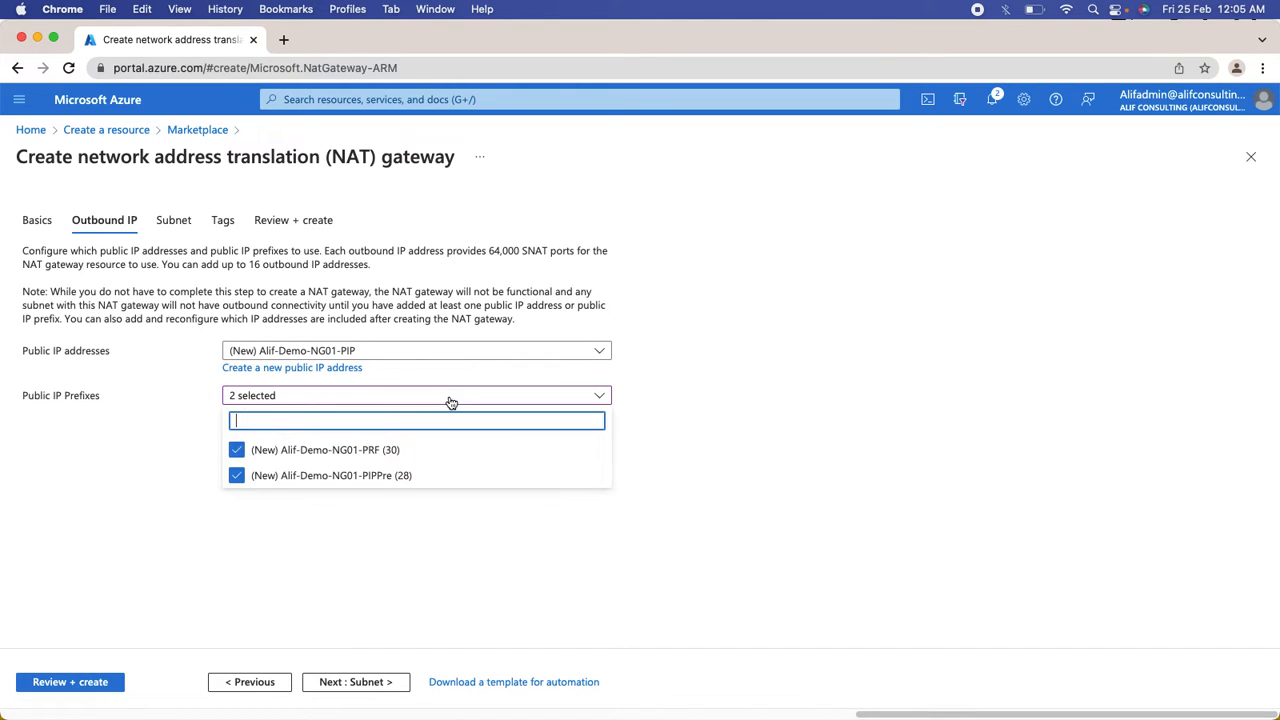
left_click(237, 450)
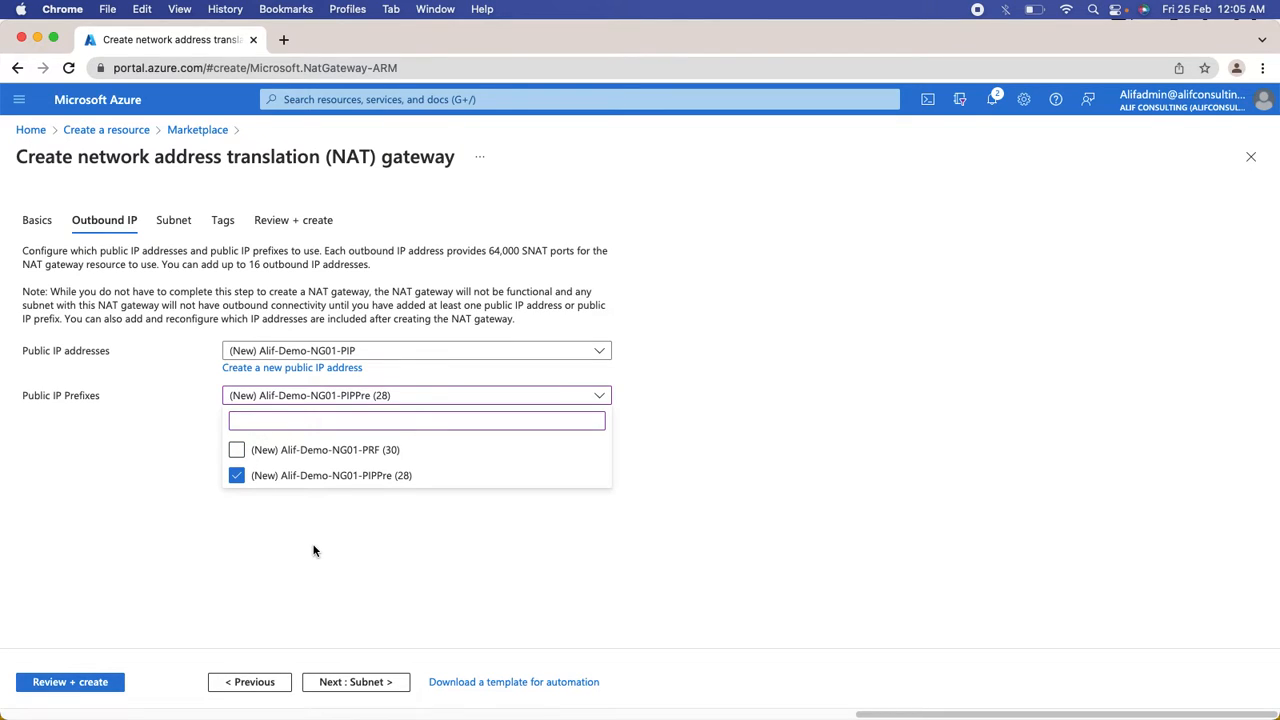
left_click(236, 476)
left_click(236, 476)
left_click(346, 574)
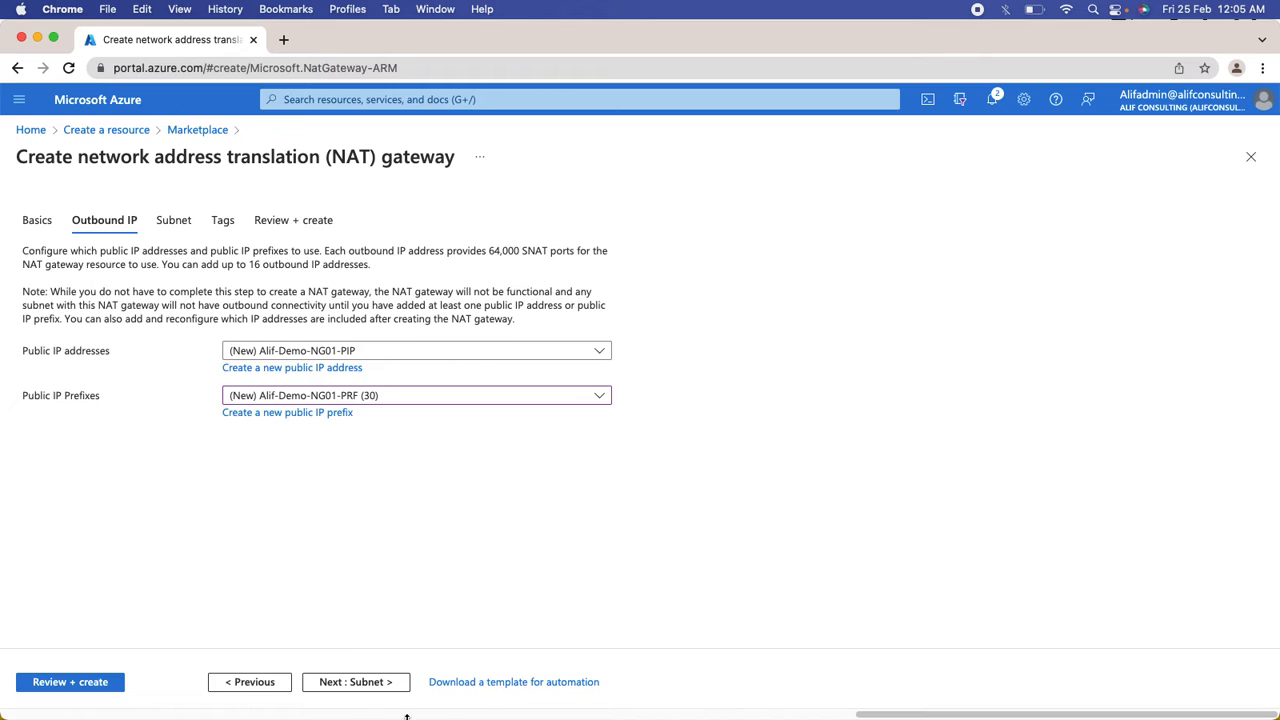
Step: Leave the virtual network as None and the tags empty, validate the settings and create the NAT gateway
left_click(371, 684)
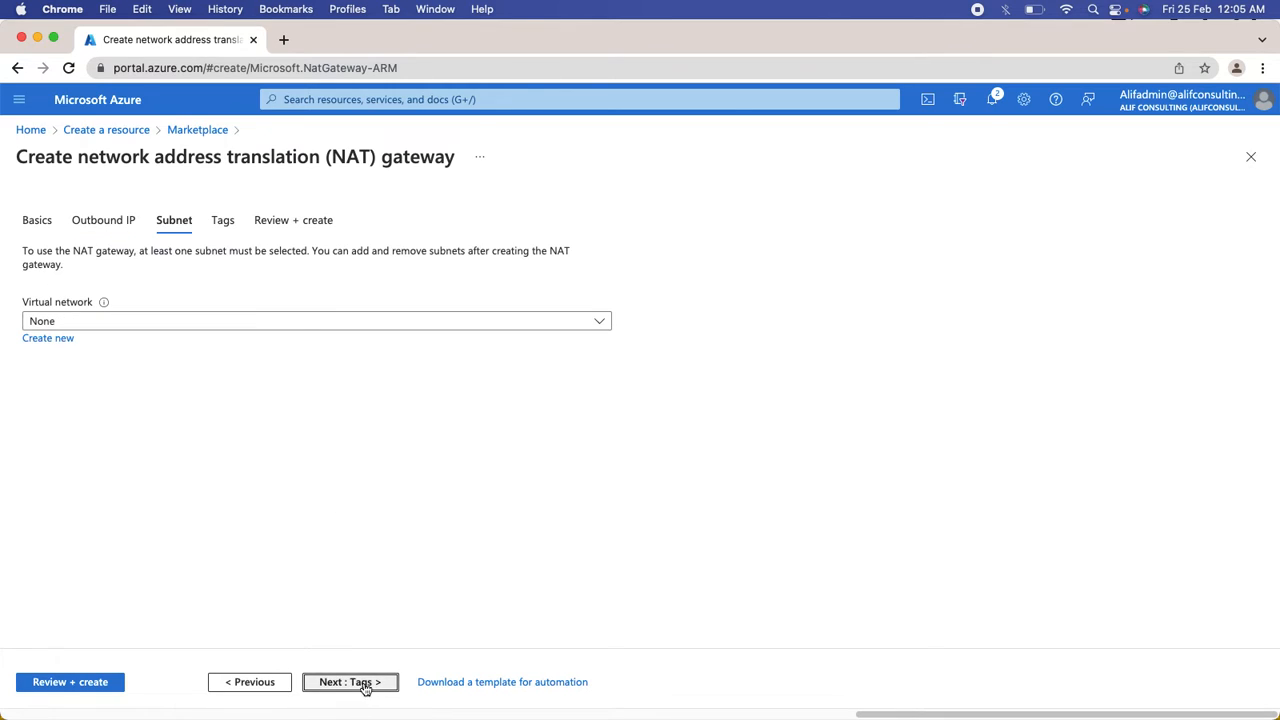
left_click(296, 330)
left_click(302, 528)
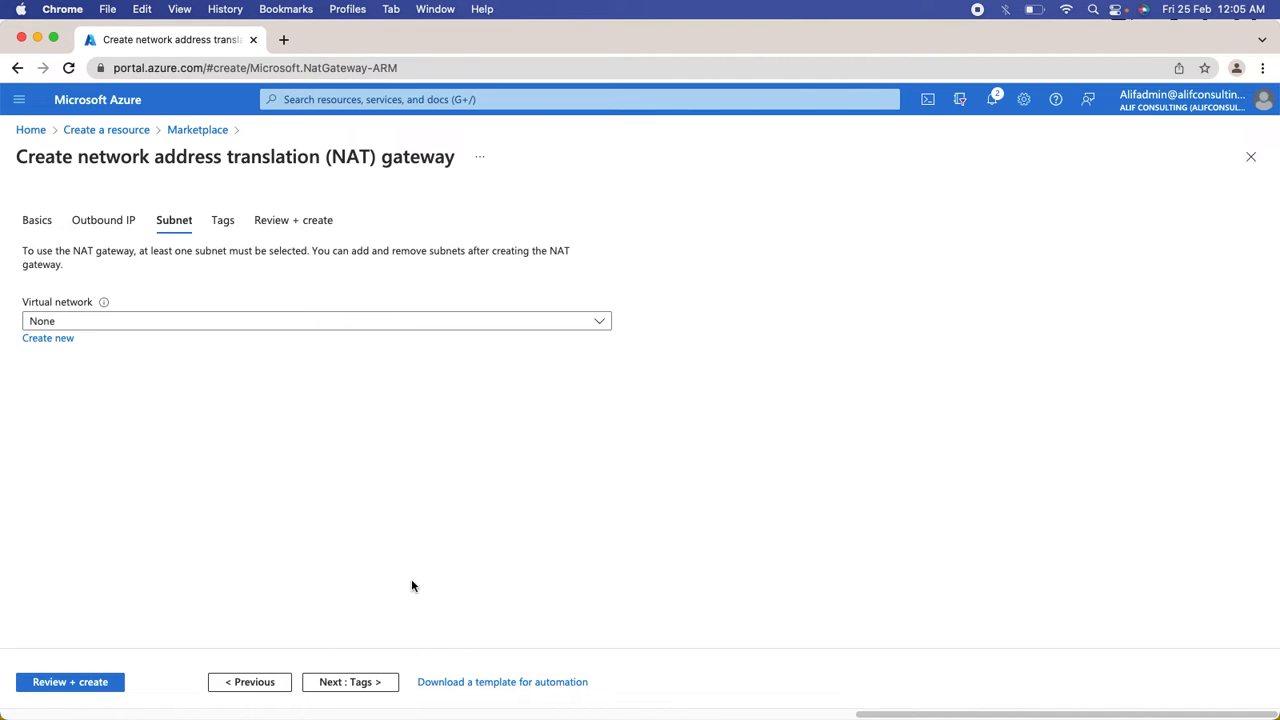
left_click(367, 686)
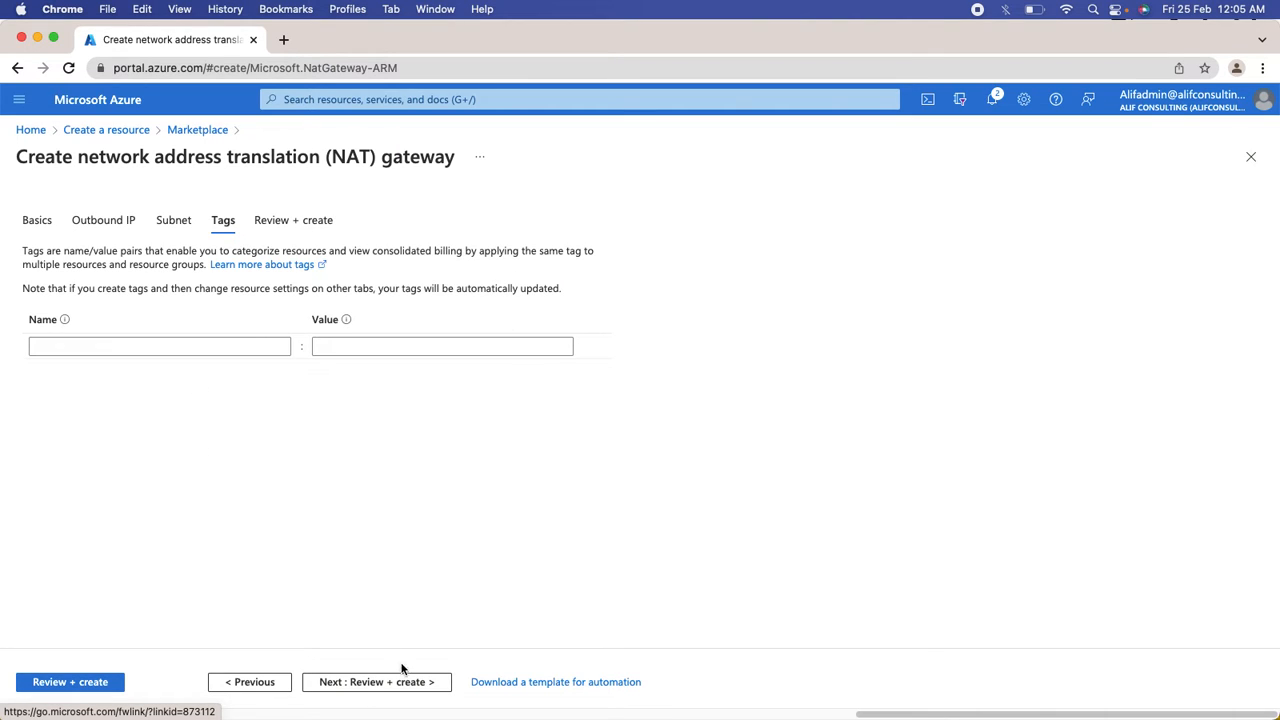
left_click(400, 682)
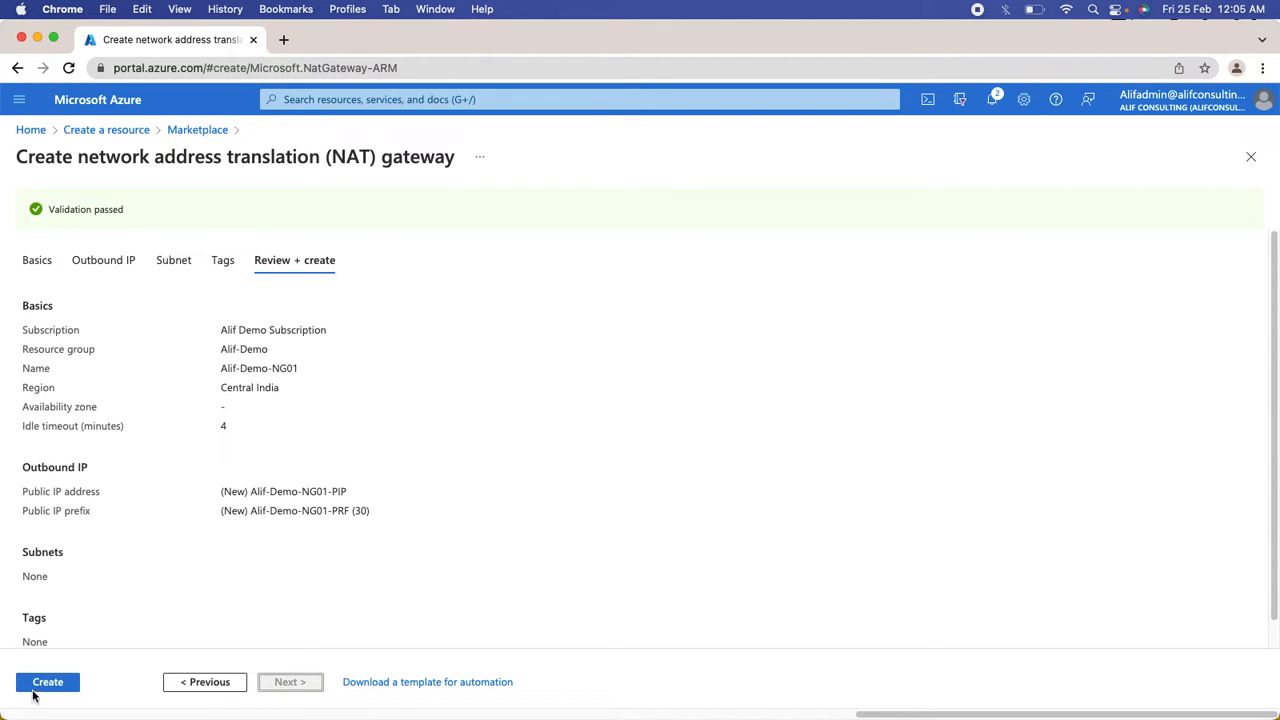
left_click(40, 686)
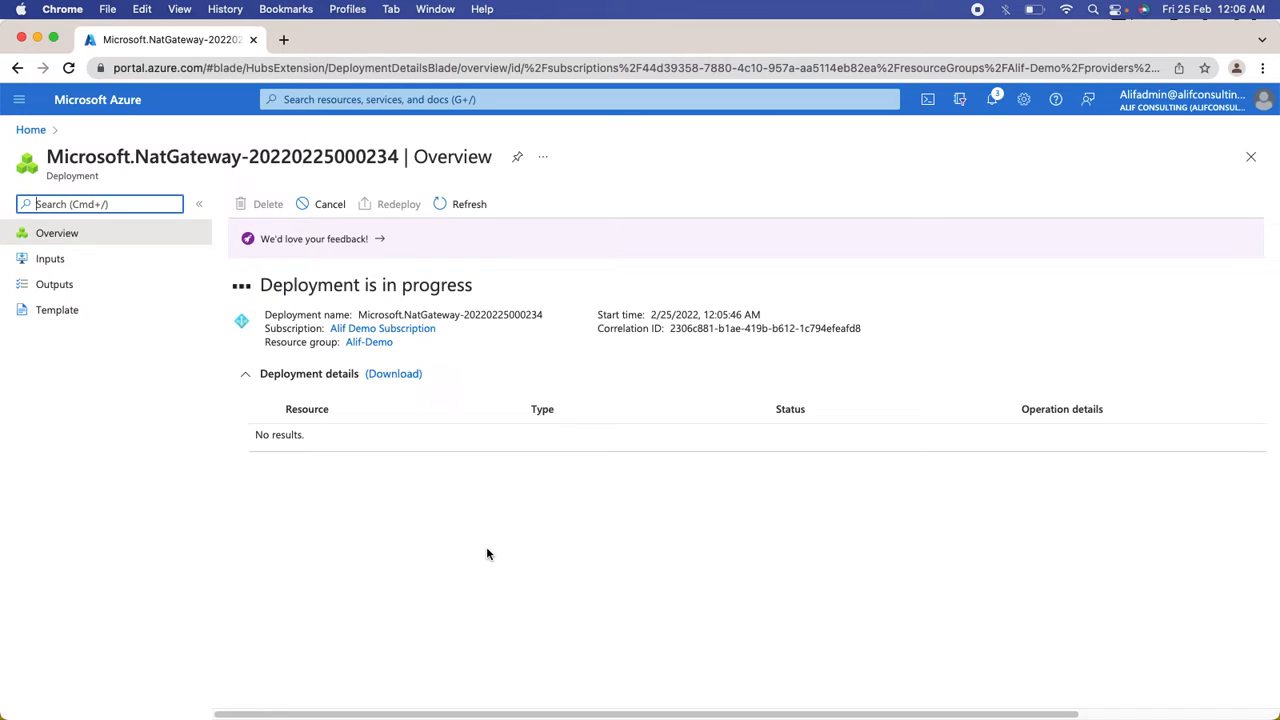
Step: Refresh the deployment status and examine the deployed resources and their types in the deployment details
left_click(445, 206)
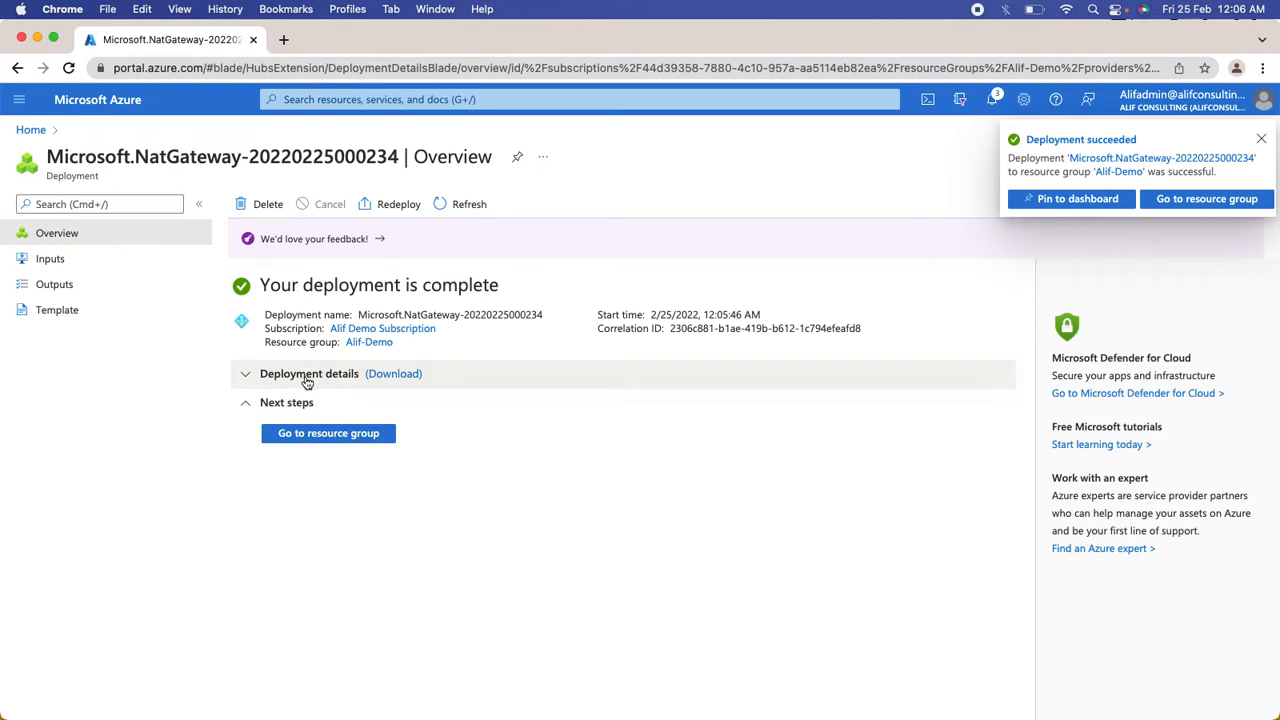
left_click(246, 375)
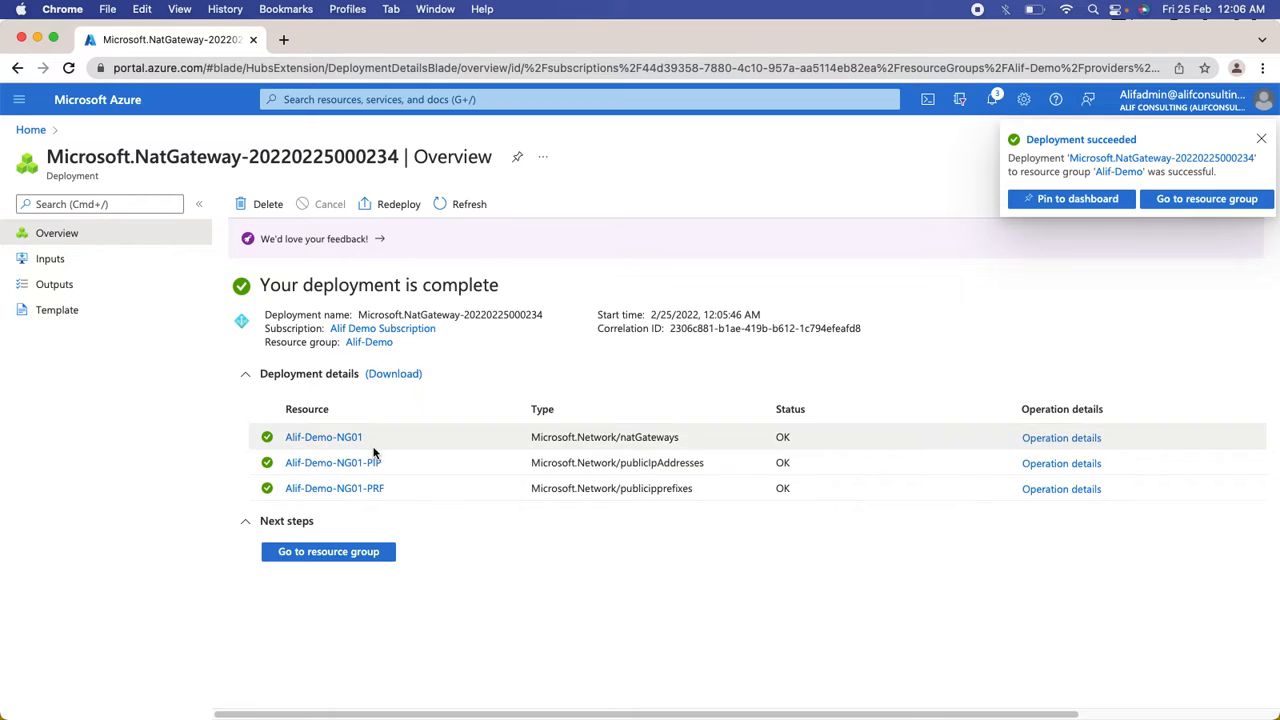
left_click_drag(694, 488, 590, 488)
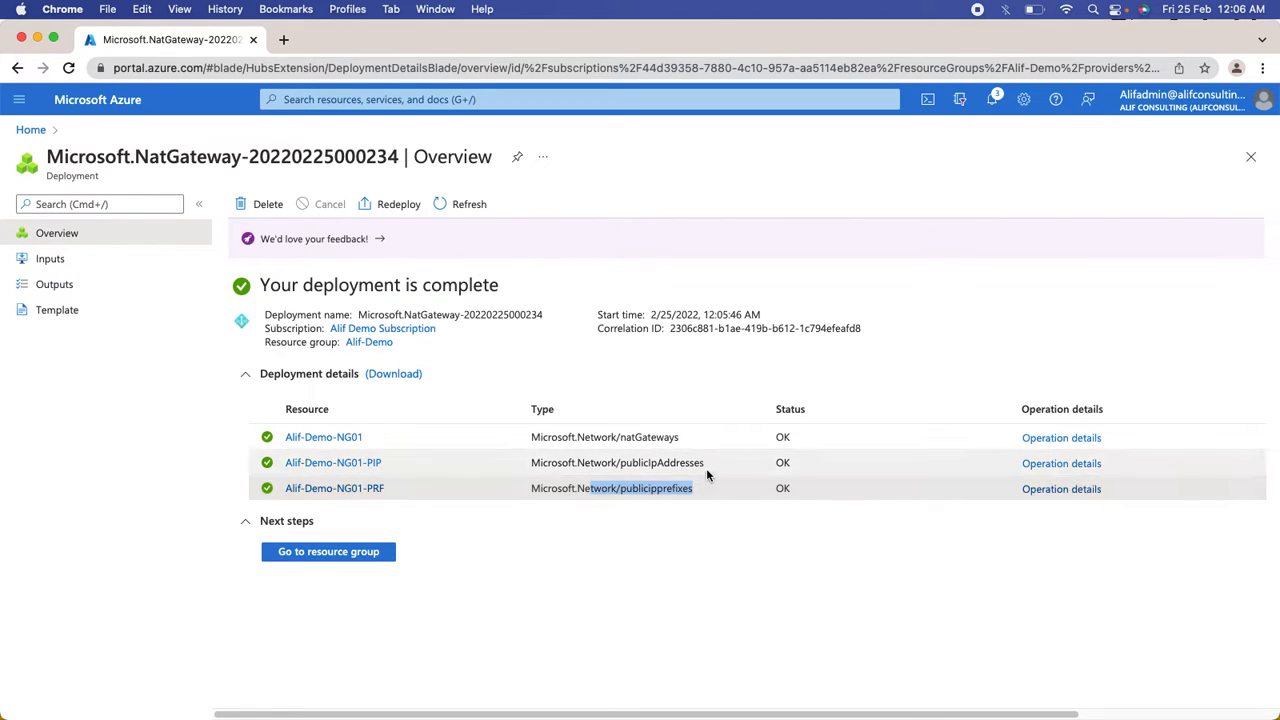
left_click(612, 468)
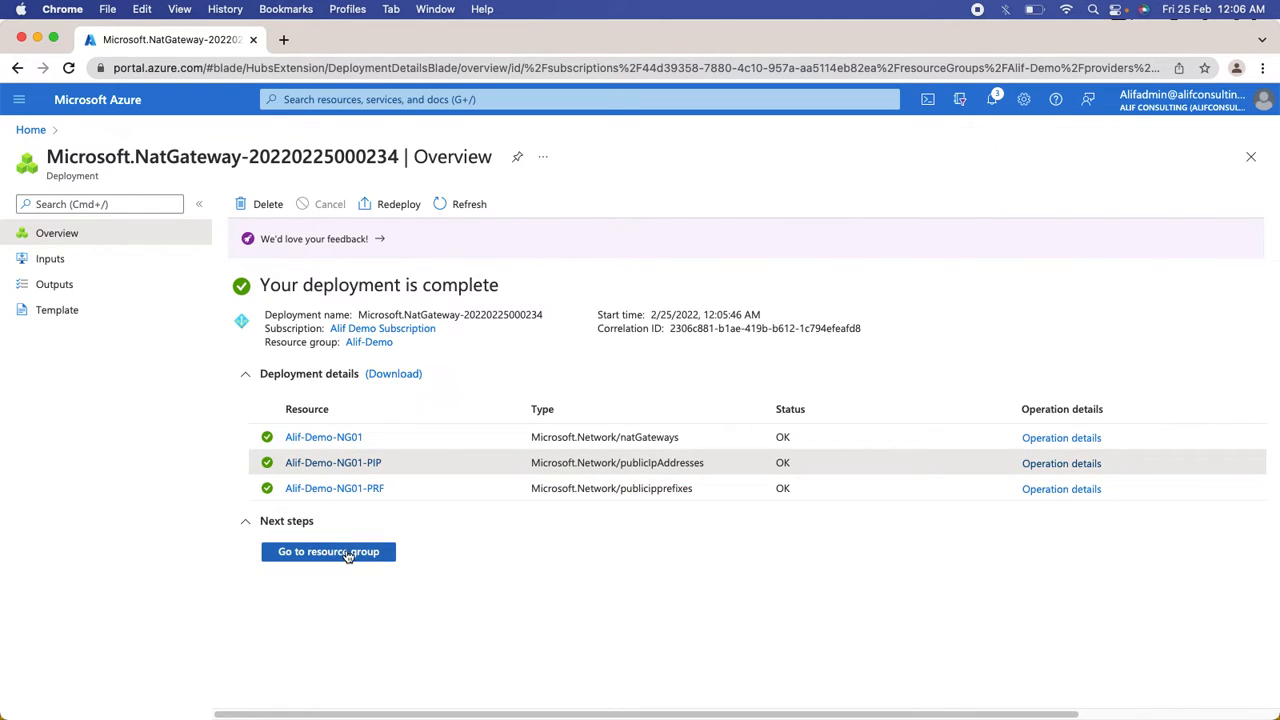
Step: Open the Alif-Demo-NG01 NAT gateway from its resource group and read the notice on its overview
left_click(349, 553)
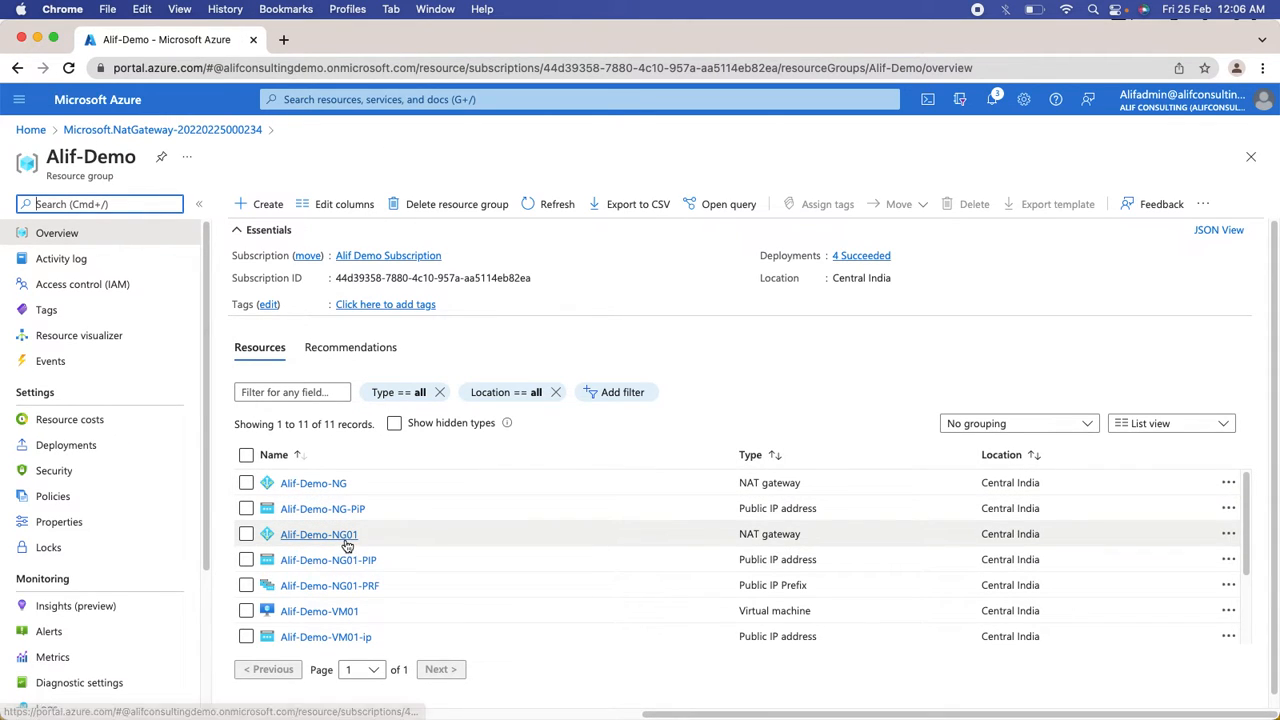
left_click(347, 537)
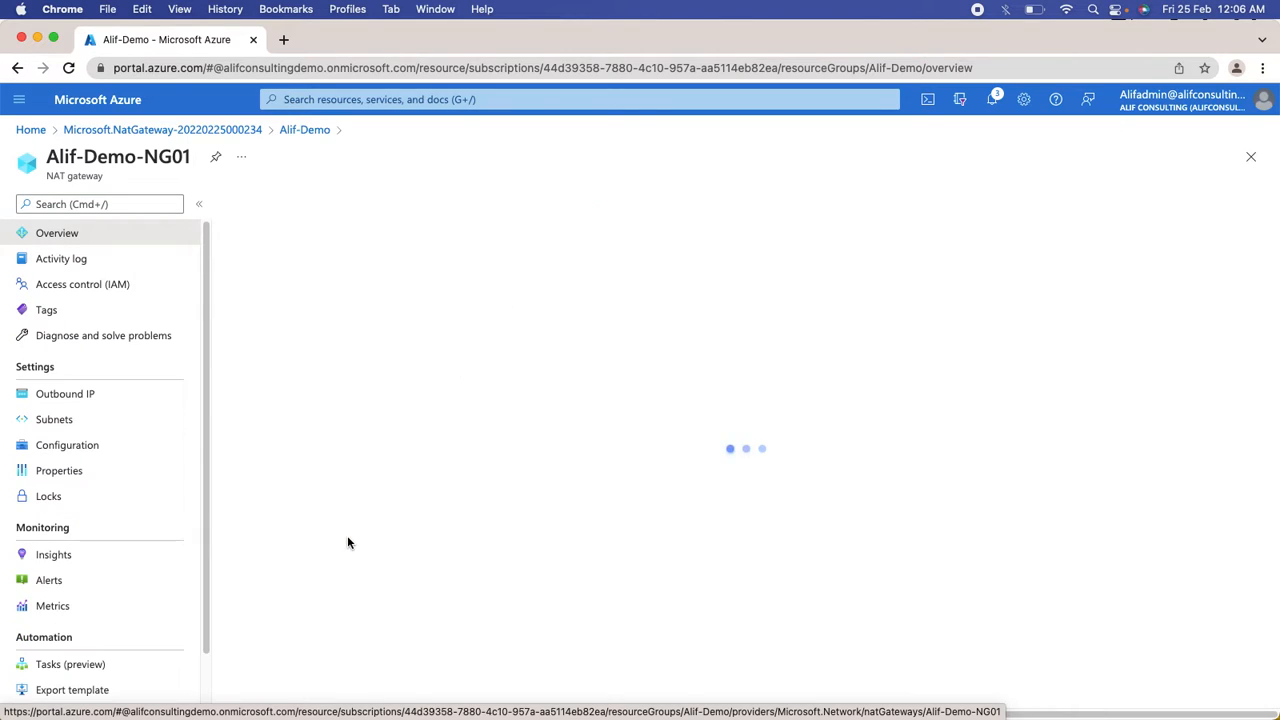
left_click_drag(259, 240, 669, 241)
left_click(540, 603)
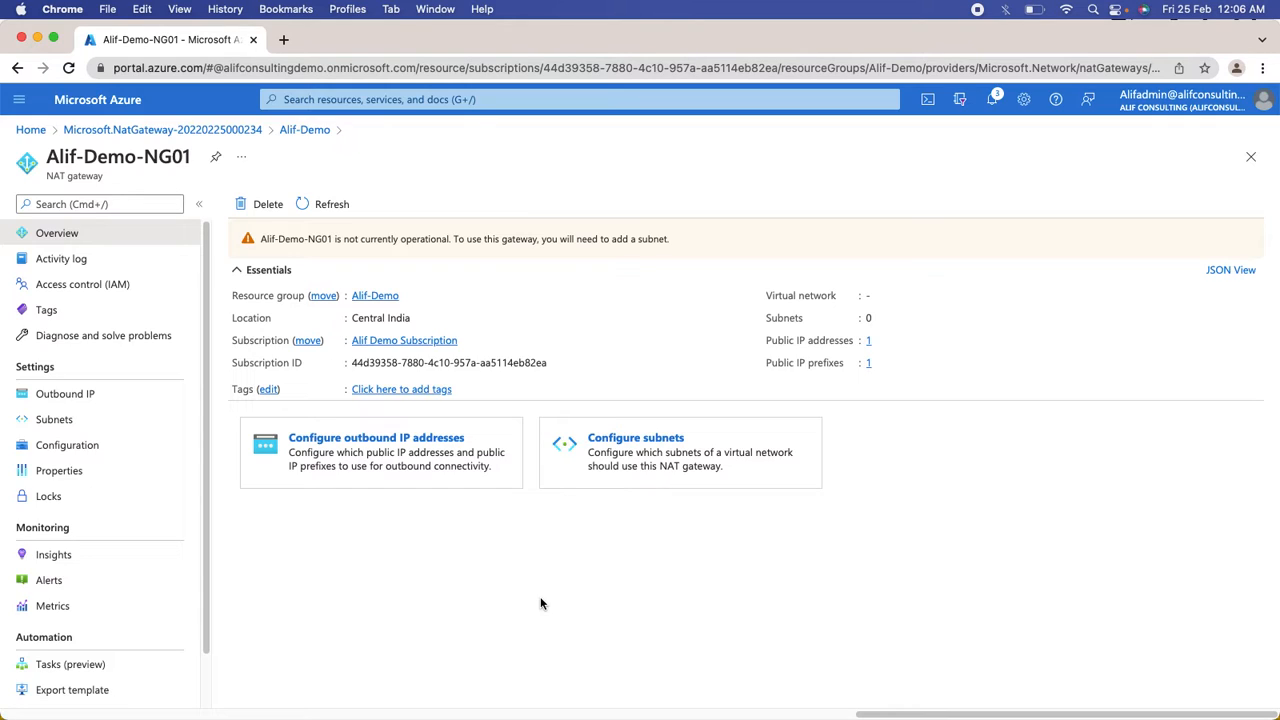
Step: Examine the gateway's outbound public IP address and prefix, including the options for changing them, without making changes
left_click(113, 398)
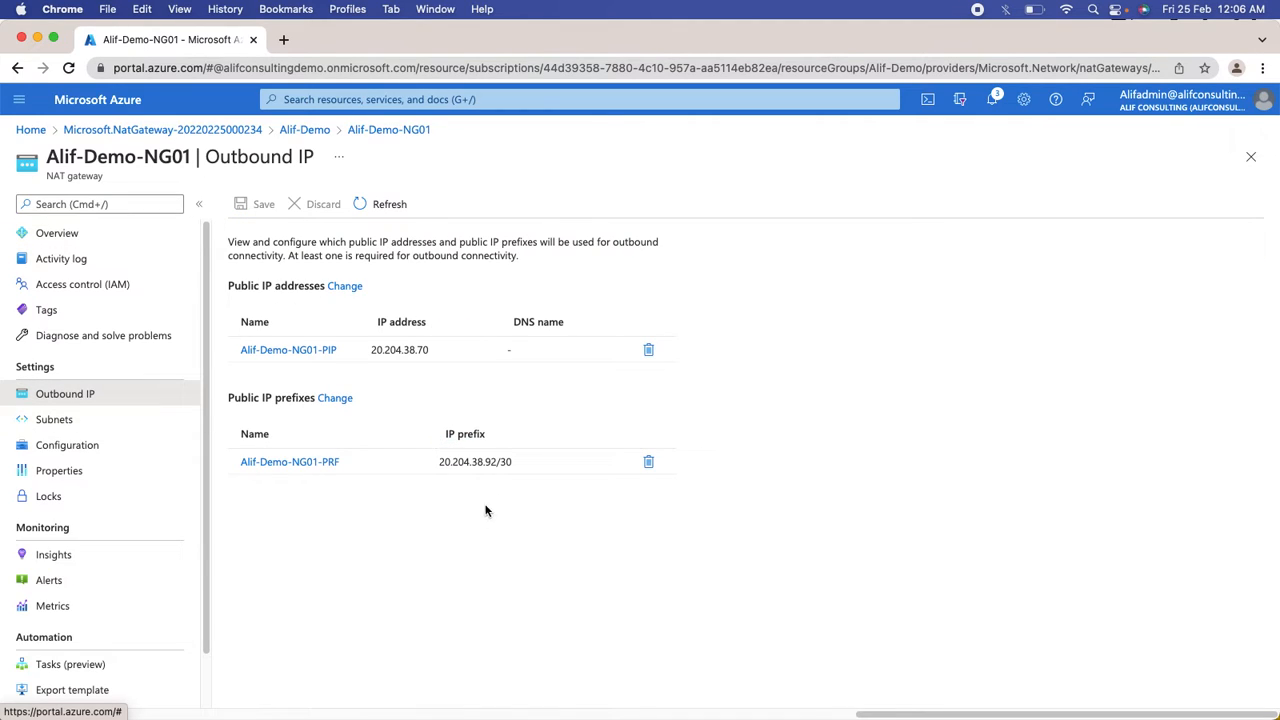
left_click_drag(410, 470, 543, 491)
left_click(450, 515)
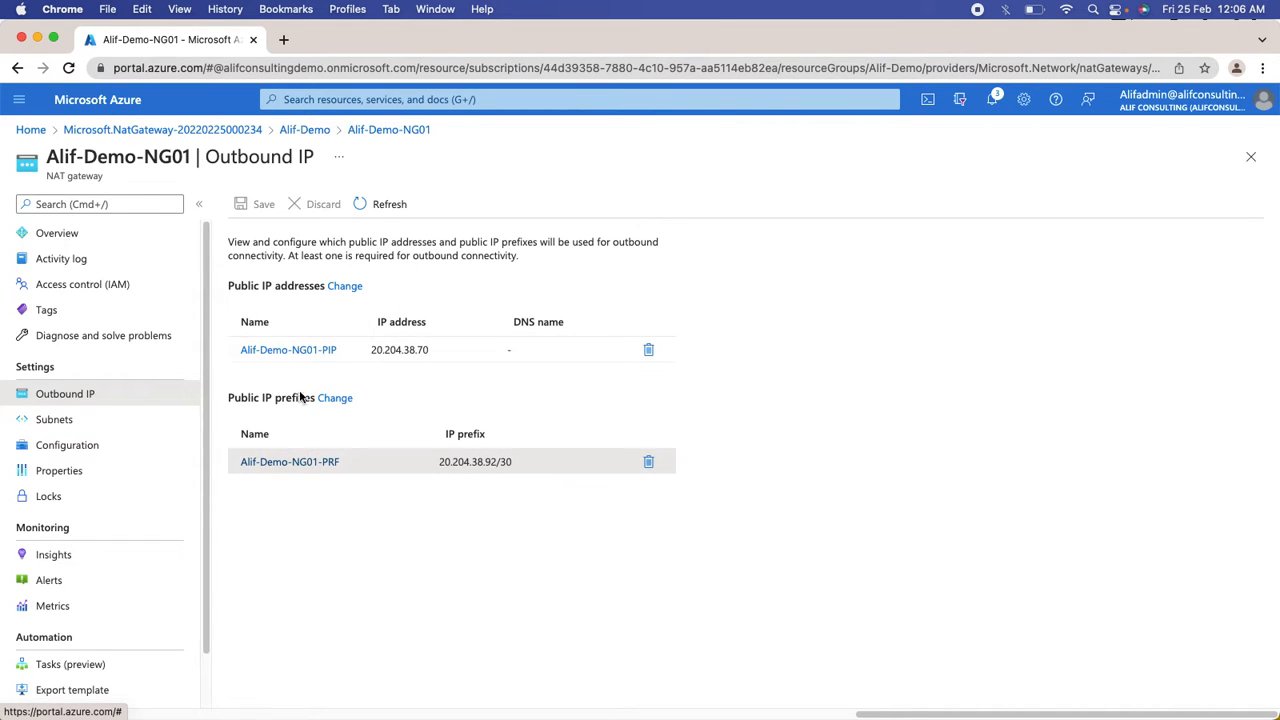
left_click(345, 287)
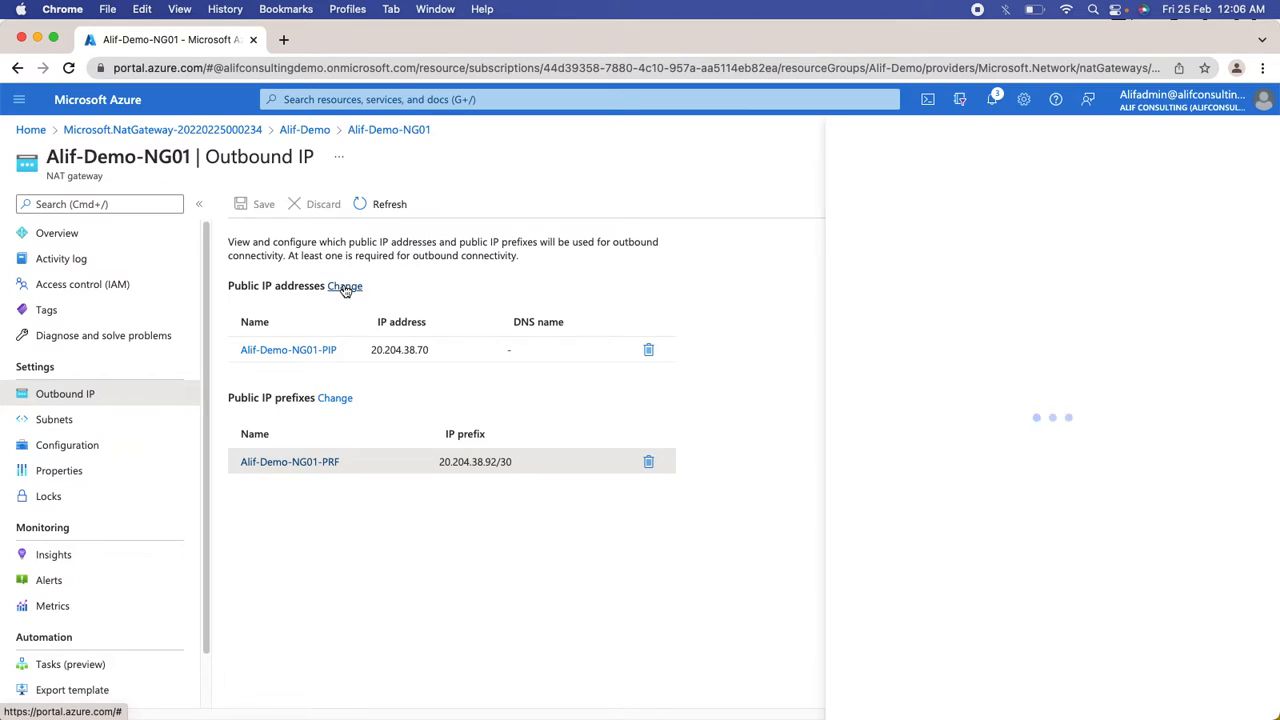
left_click(1040, 269)
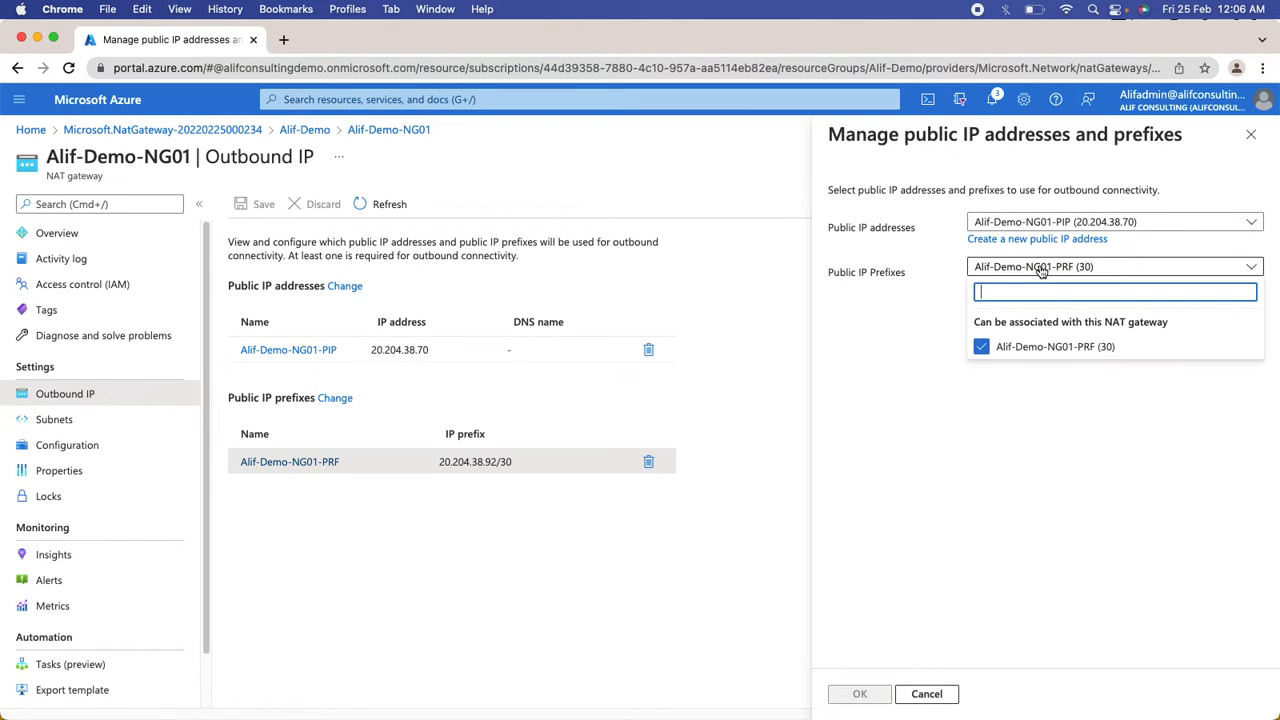
left_click(1036, 225)
left_click(1025, 476)
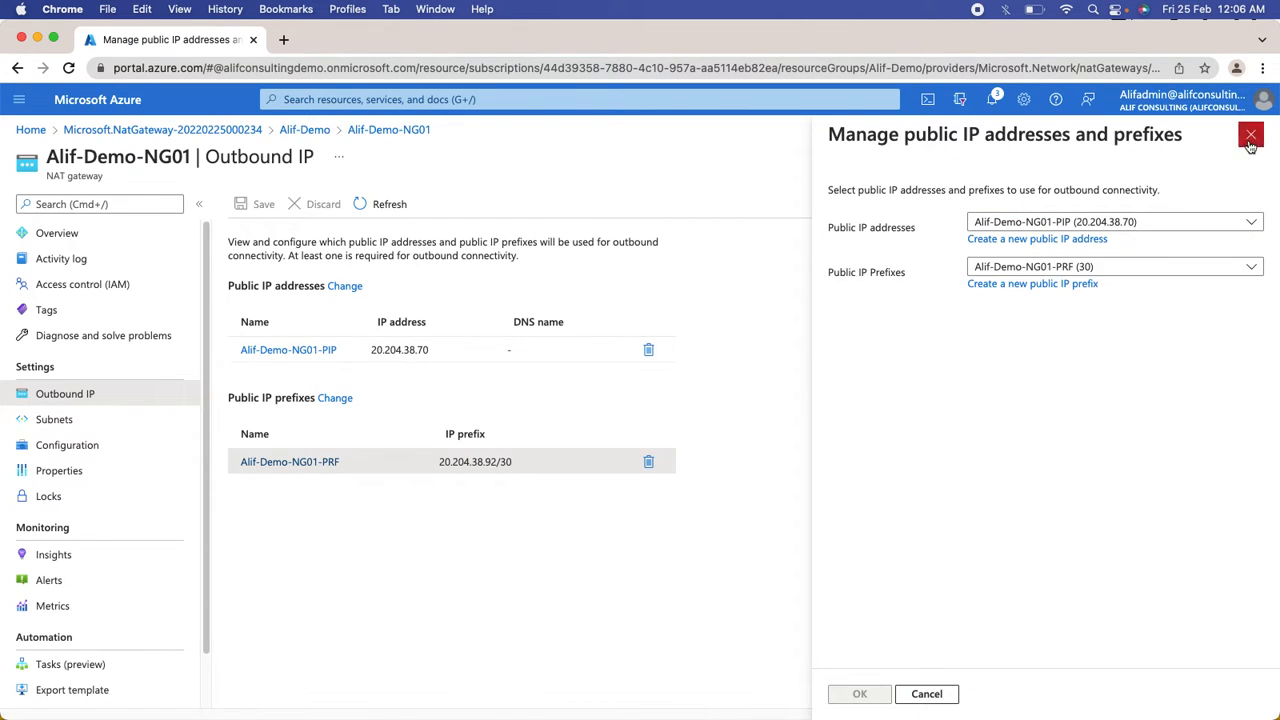
left_click(1250, 134)
Step: Select the virtual network Alif-Demo-vnet and its default subnet for the NAT gateway
left_click(66, 418)
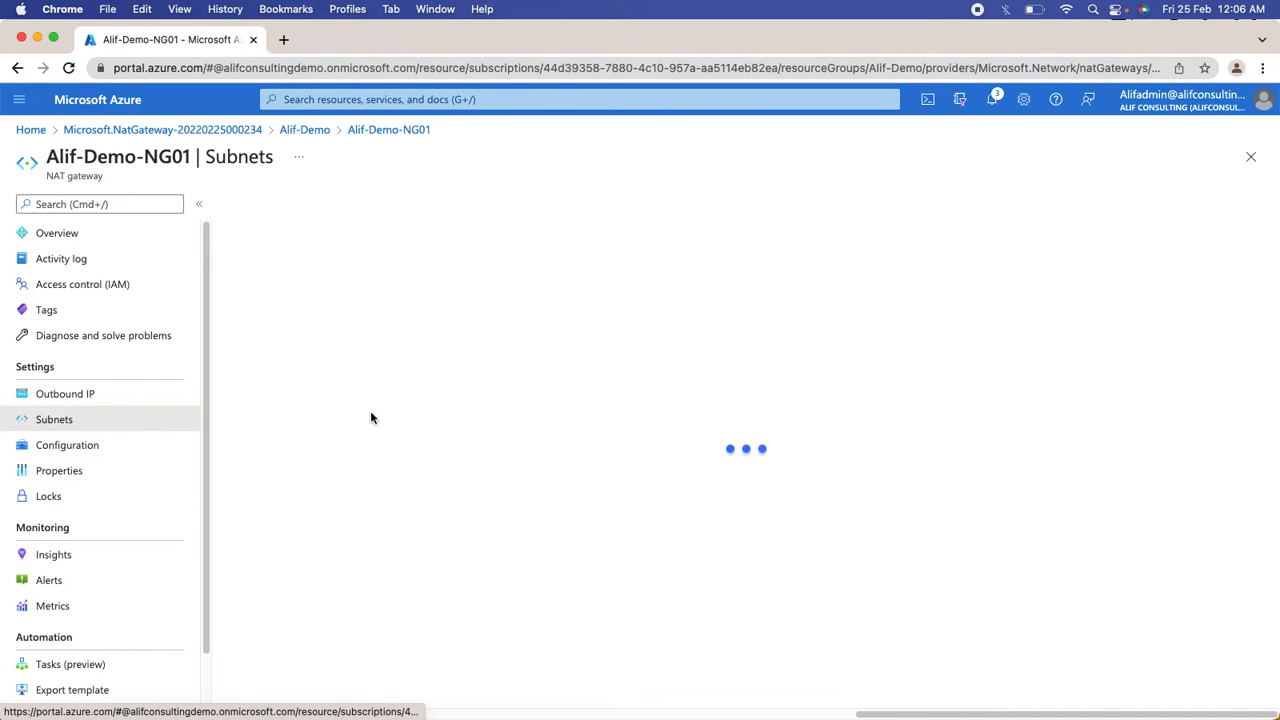
left_click(380, 309)
left_click(270, 384)
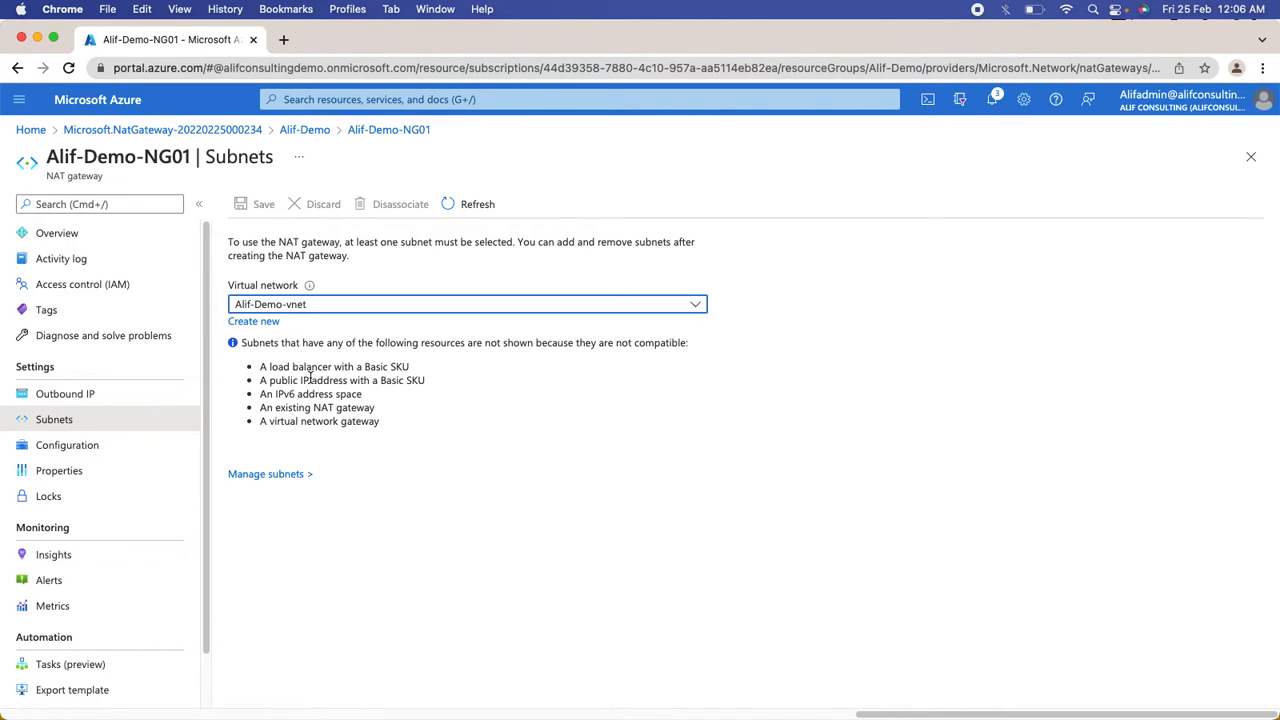
left_click(240, 480)
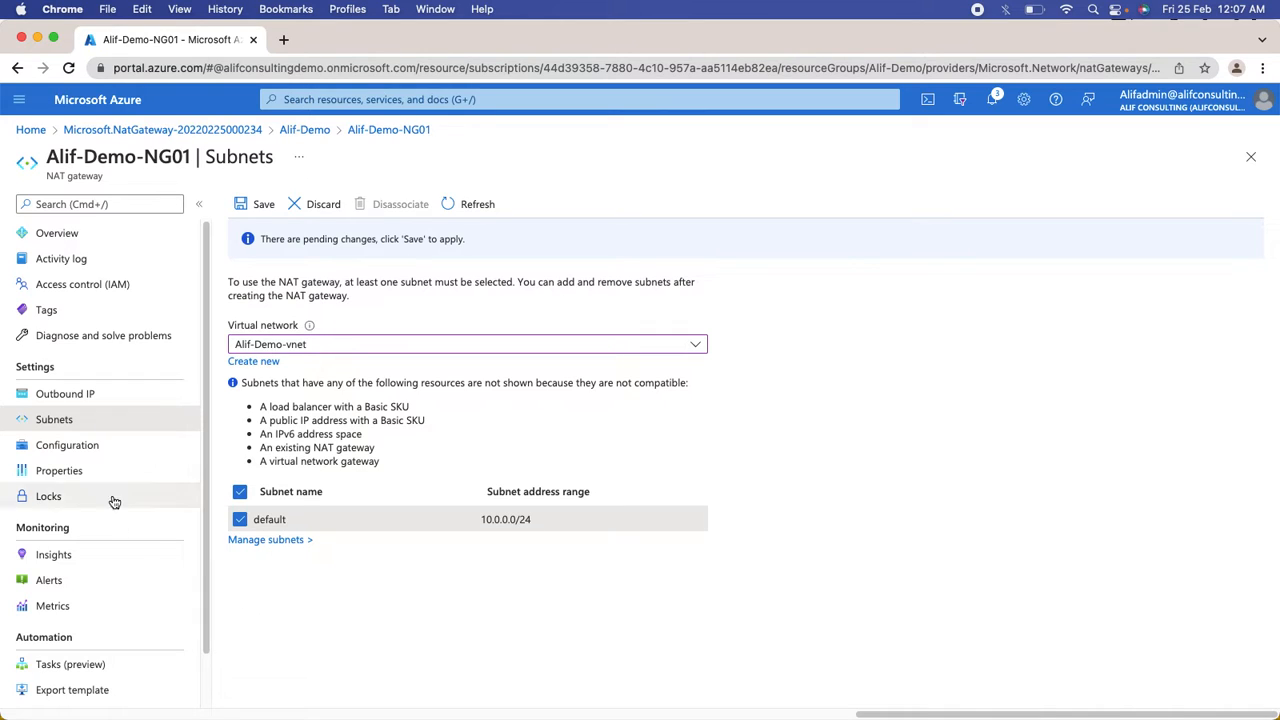
Step: Leave the subnet settings without saving and examine the gateway's idle timeout configuration
left_click(60, 447)
left_click(777, 159)
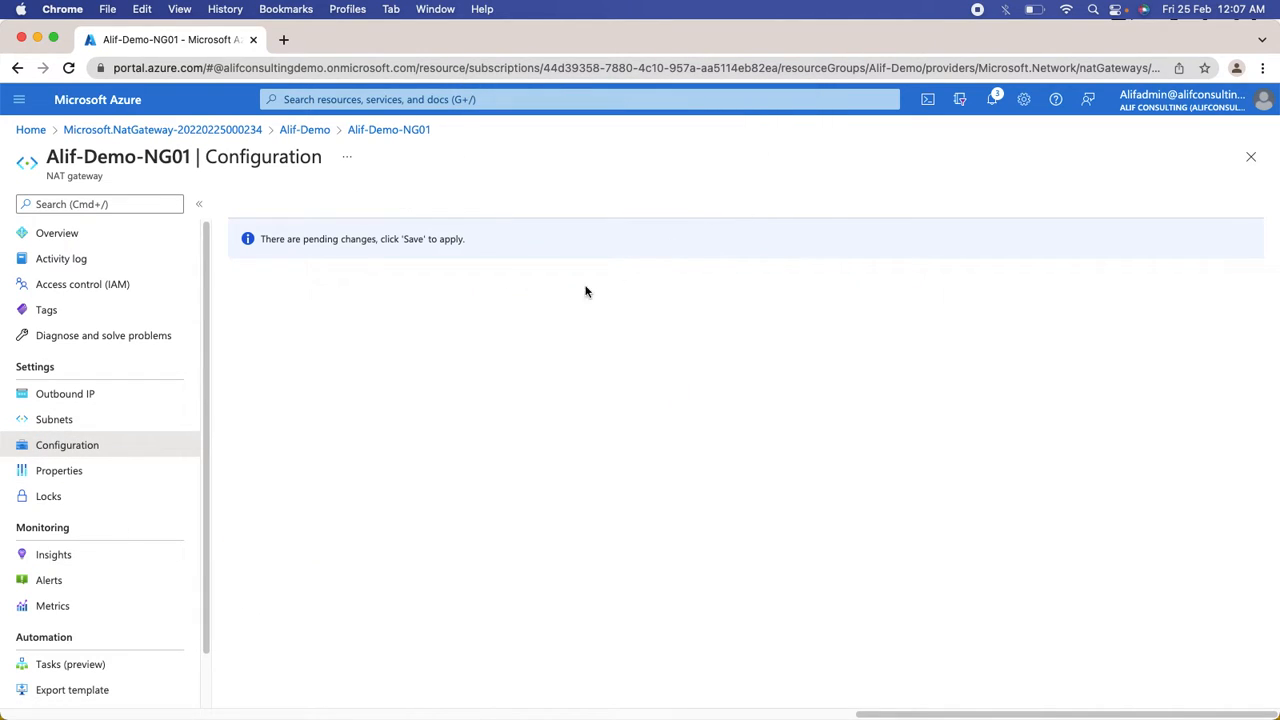
left_click(330, 358)
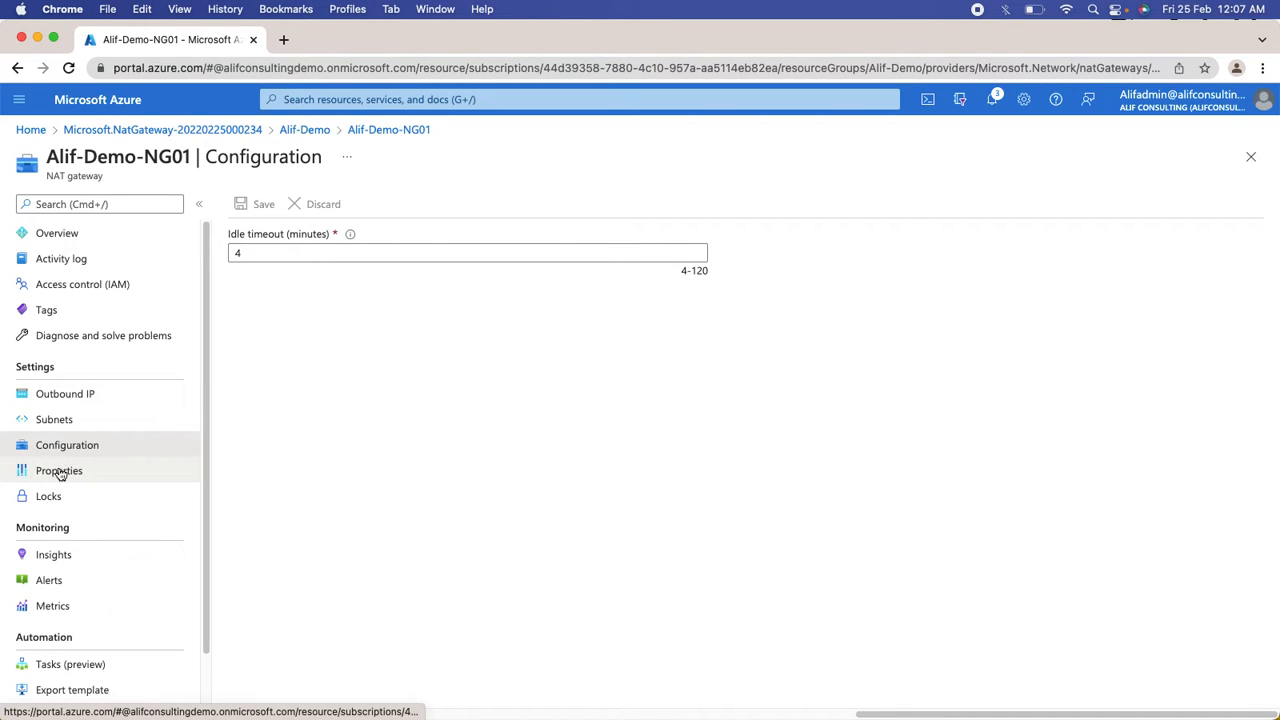
Step: View the gateway's Insights topology diagram and its alerts
scroll(78, 520, "down", 2)
left_click(77, 497)
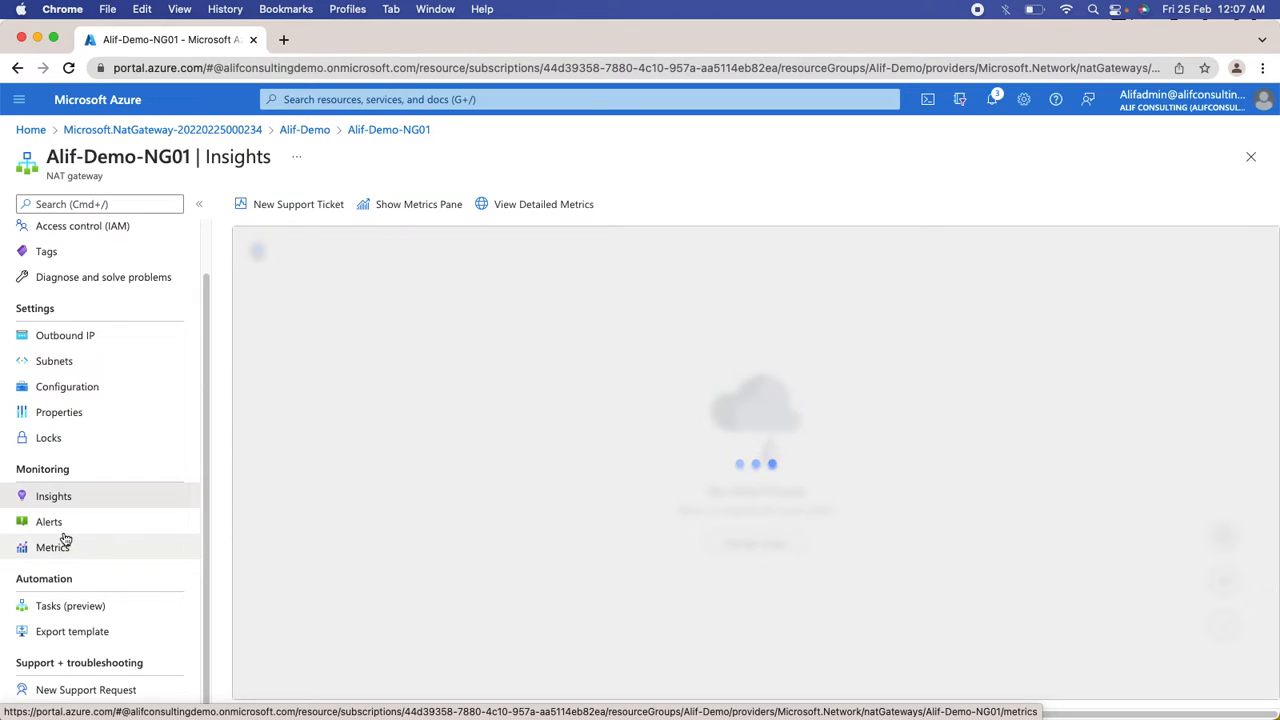
left_click(47, 522)
left_click(96, 500)
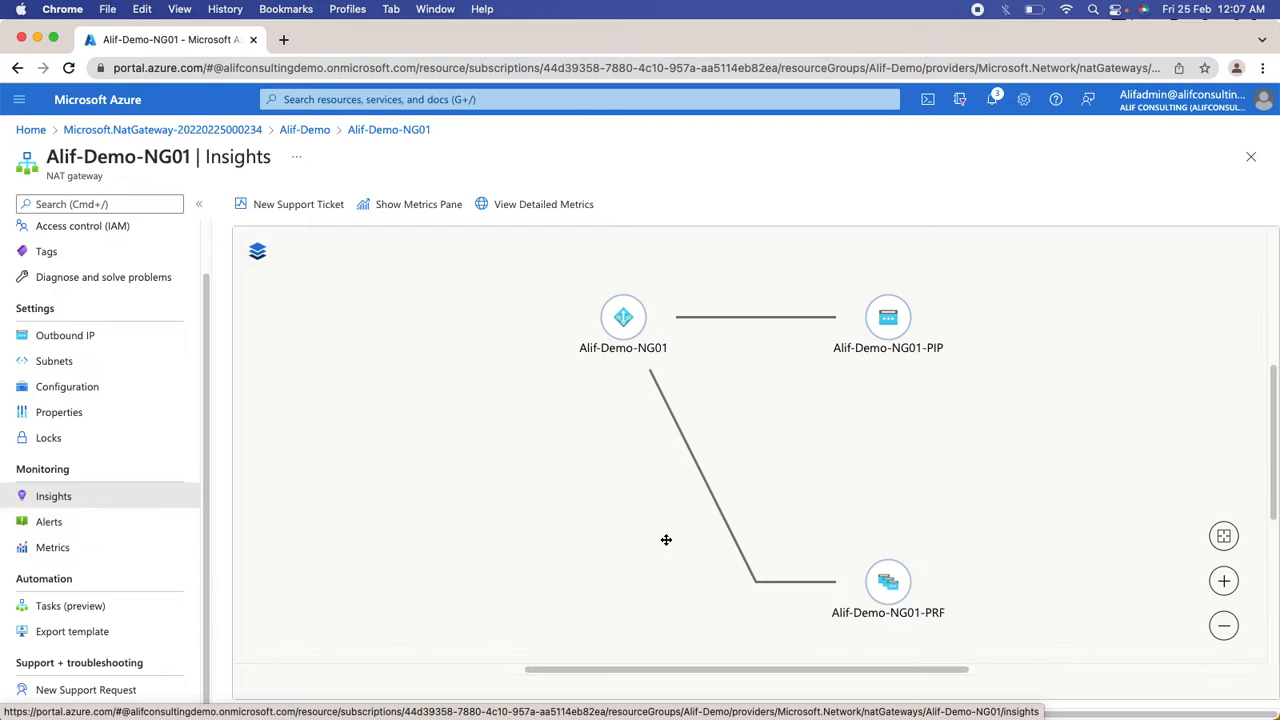
left_click(80, 525)
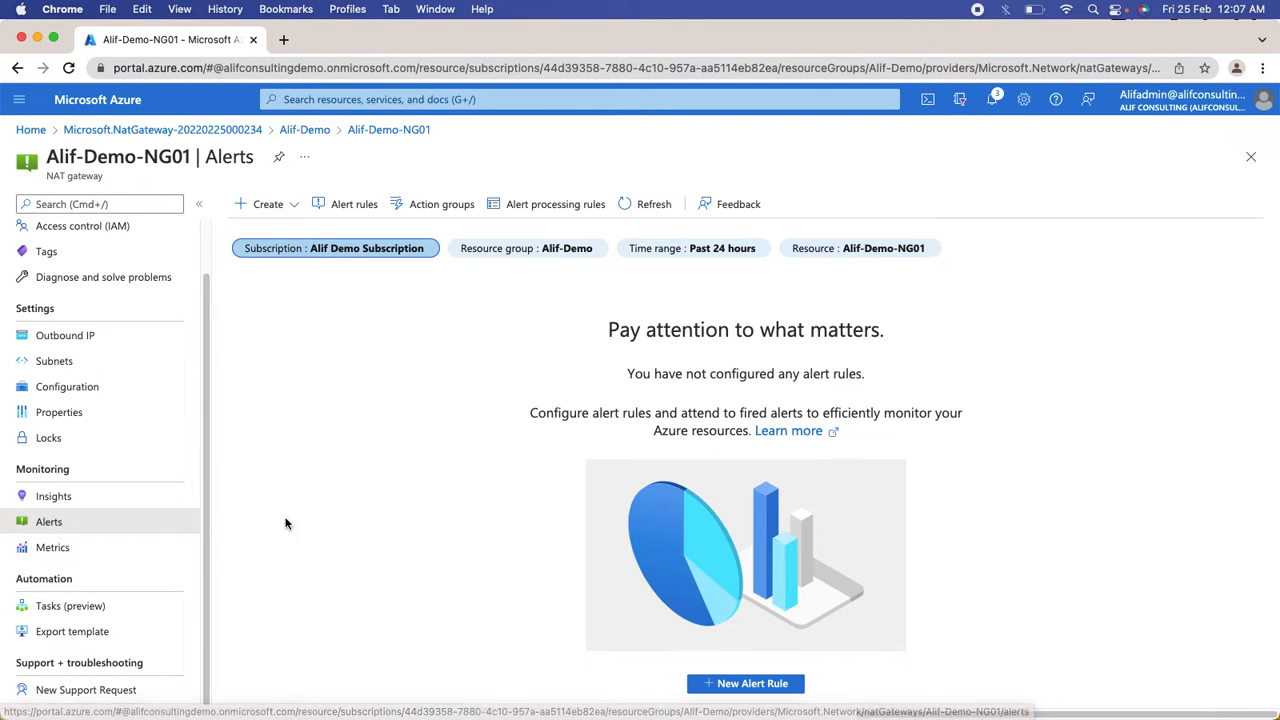
Step: Chart the Packets metric for Alif-Demo-NG01 and look through the other available metrics
left_click(52, 547)
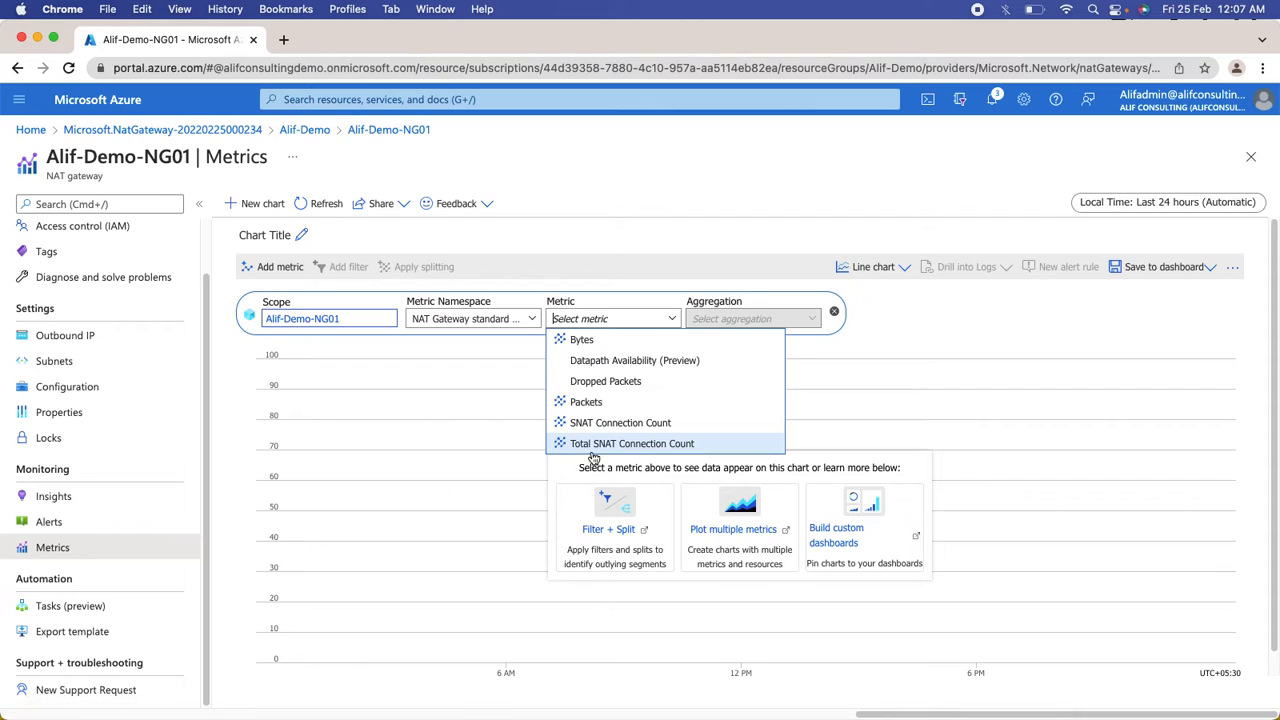
left_click(630, 401)
left_click(672, 310)
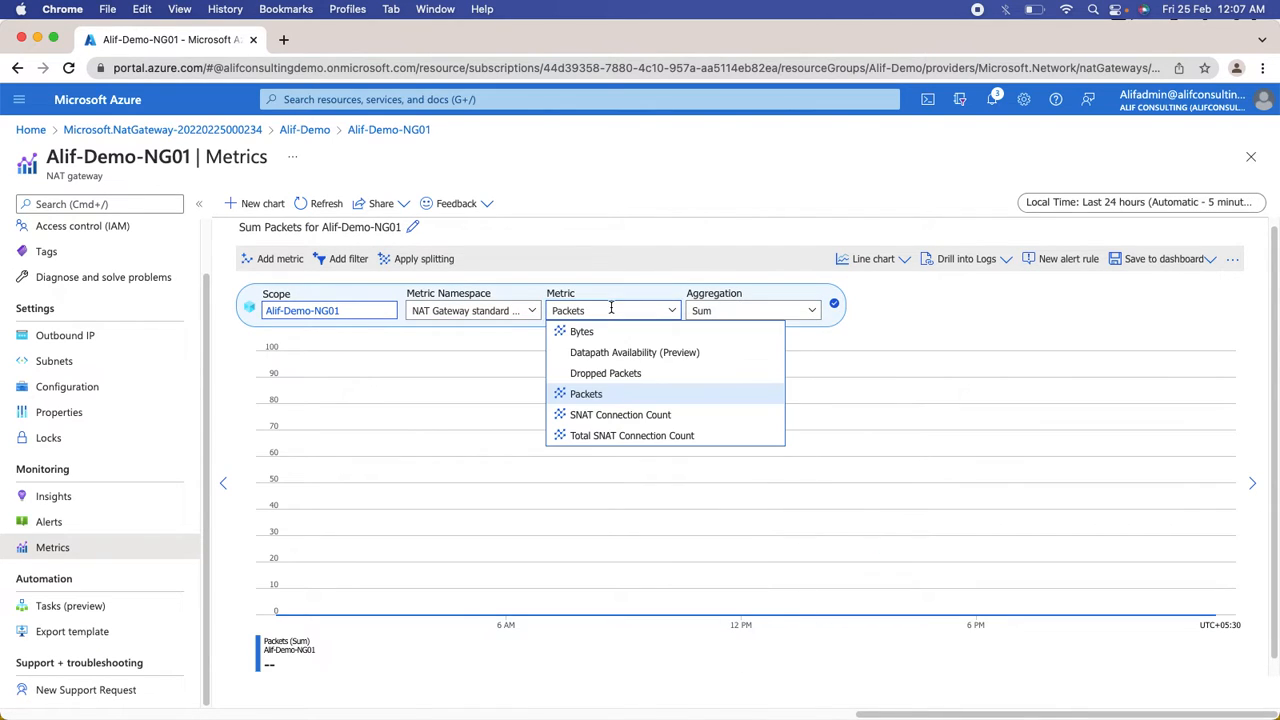
Step: Chart the Datapath Availability (Preview) metric for Alif-Demo-NG01, followed by the Dropped Packets metric
left_click(612, 350)
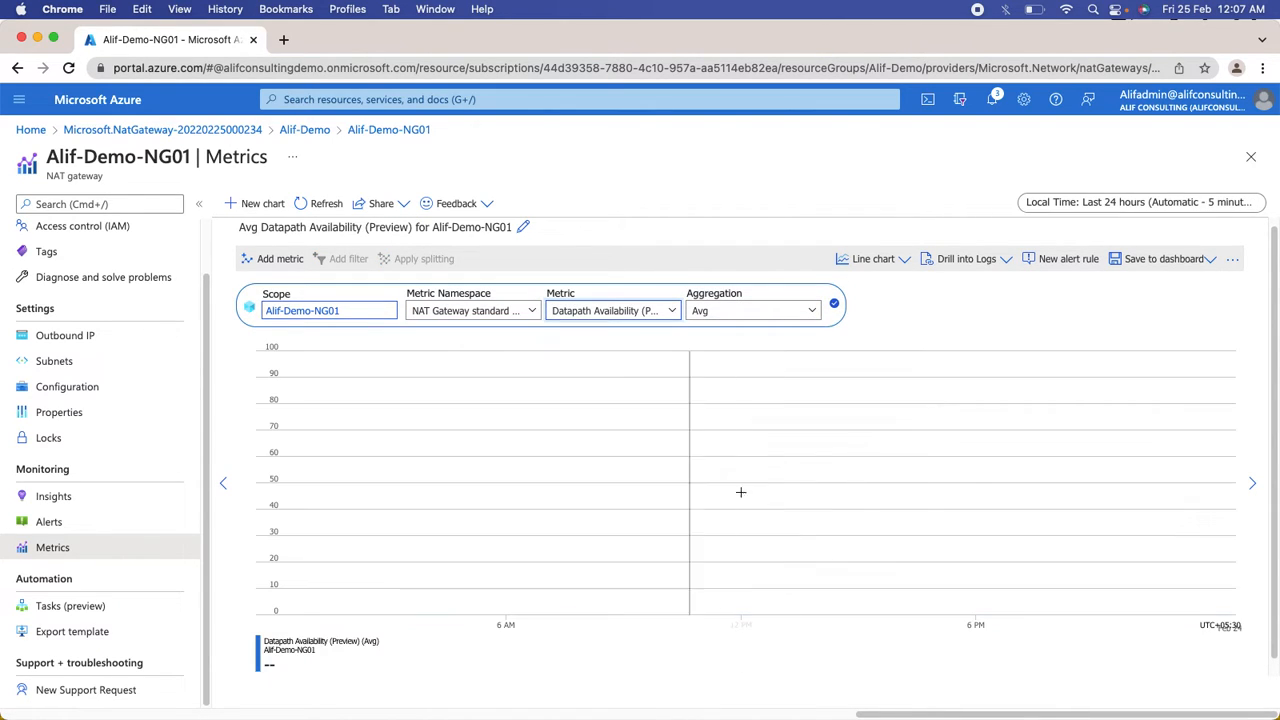
left_click(610, 314)
left_click(612, 372)
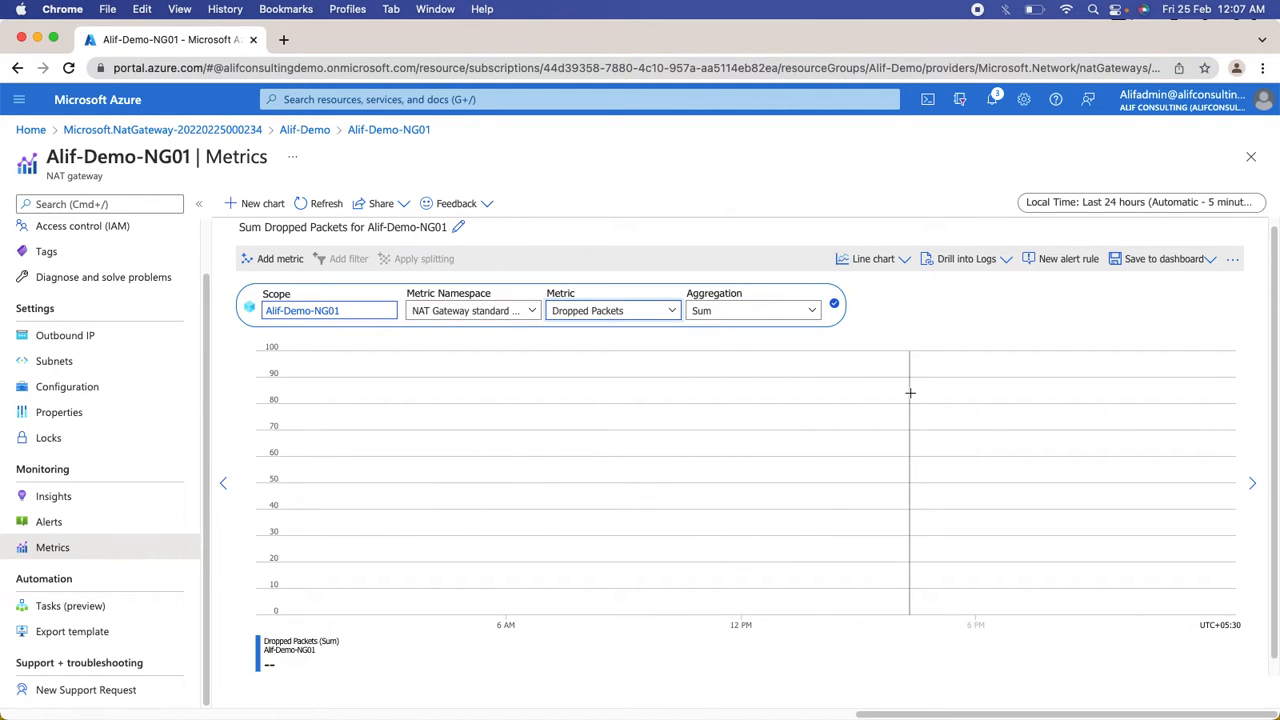
Step: Switch to the Alif-Demo-VM01 remote desktop and search for "what is my ip" in Internet Explorer
key("ctrl+Right")
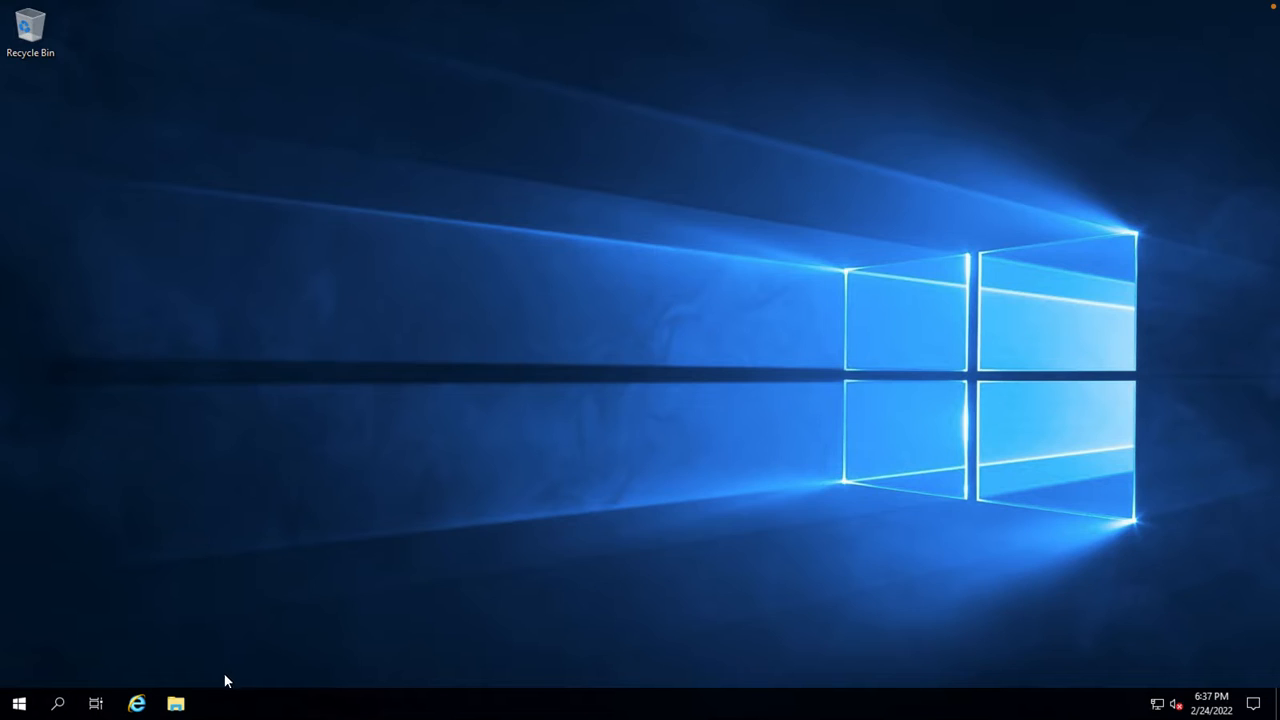
left_click(137, 704)
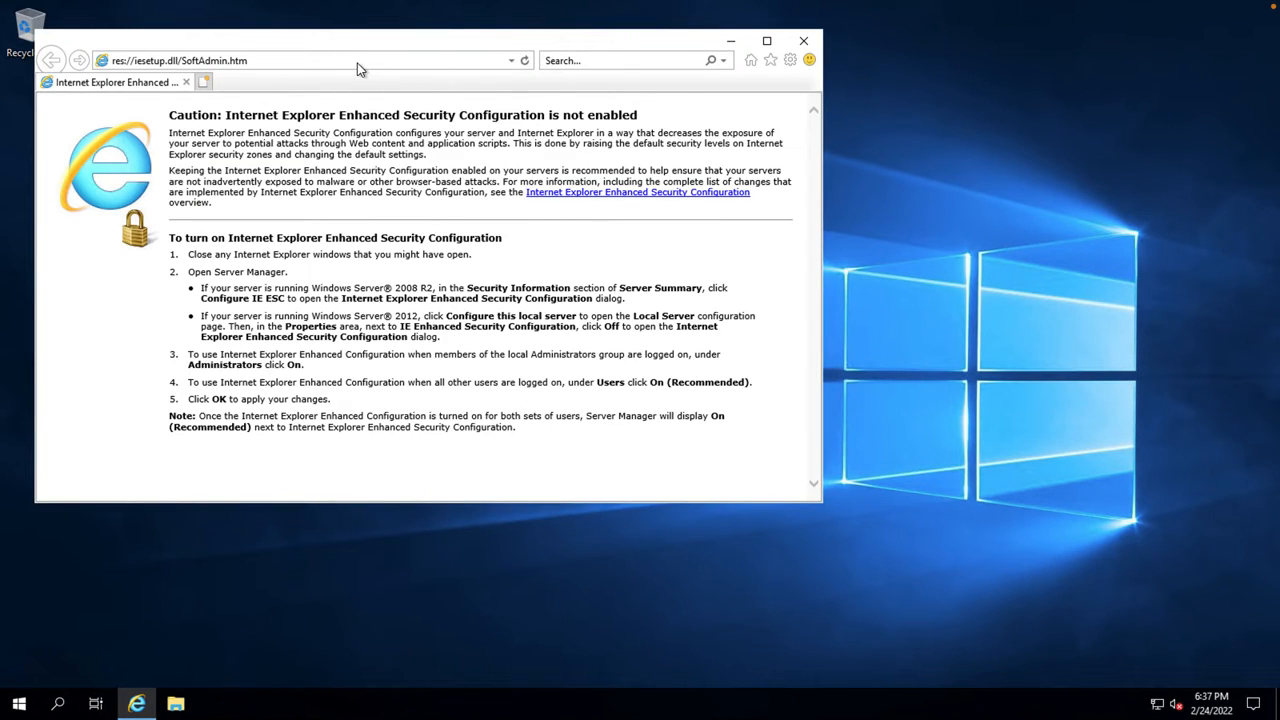
left_click(358, 62)
type("what")
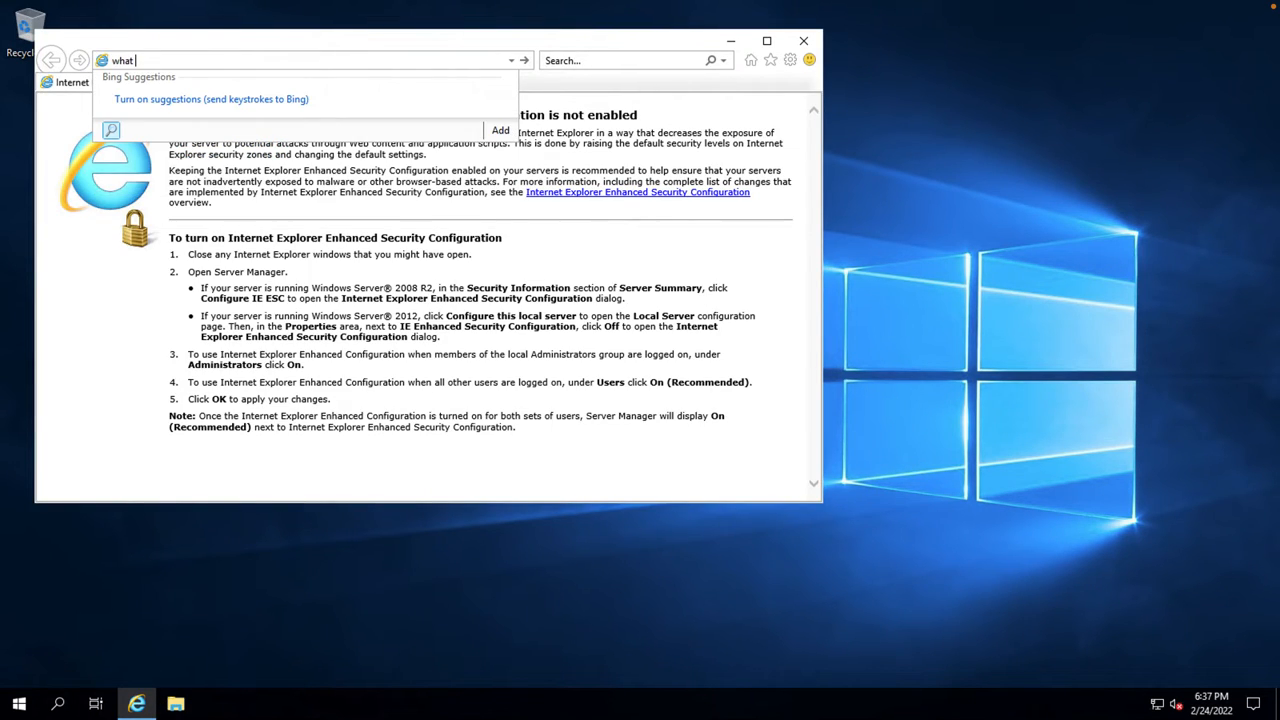
type(" is my ip")
key("Return")
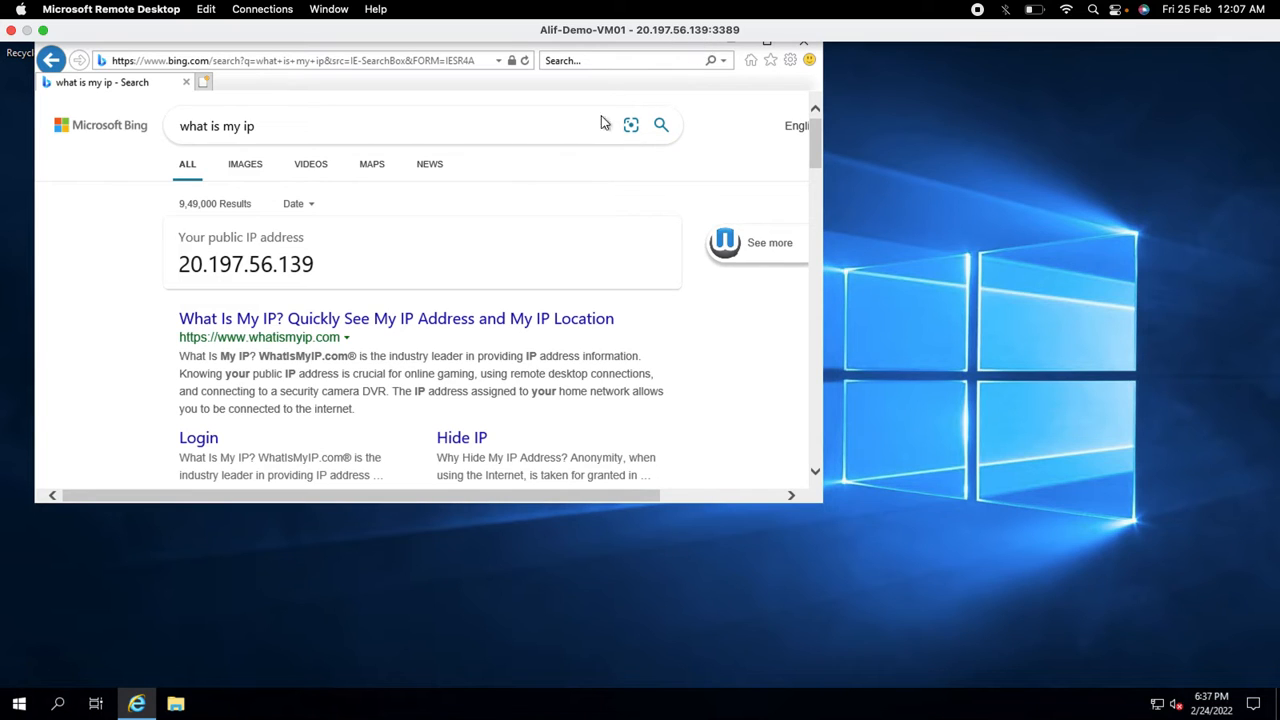
Step: Back in the Azure portal, associate the default subnet of Alif-Demo-vnet with the NAT gateway and save the change
key("ctrl+Left")
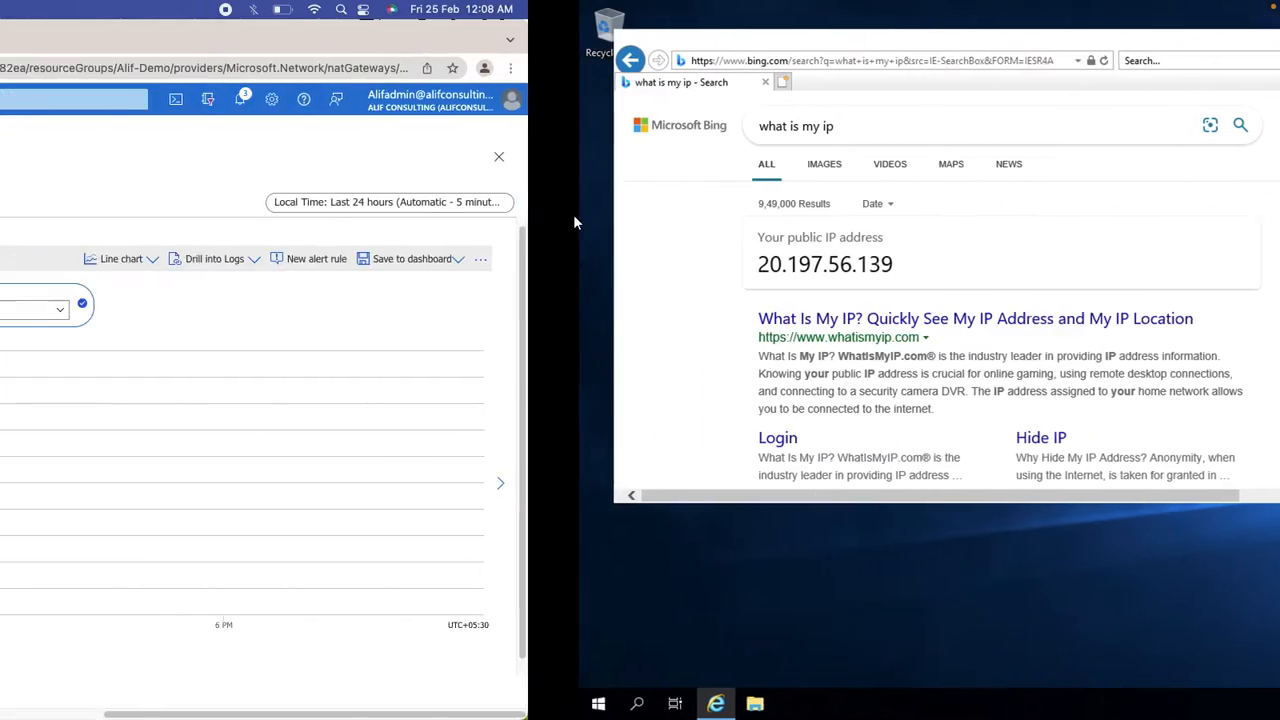
left_click(101, 365)
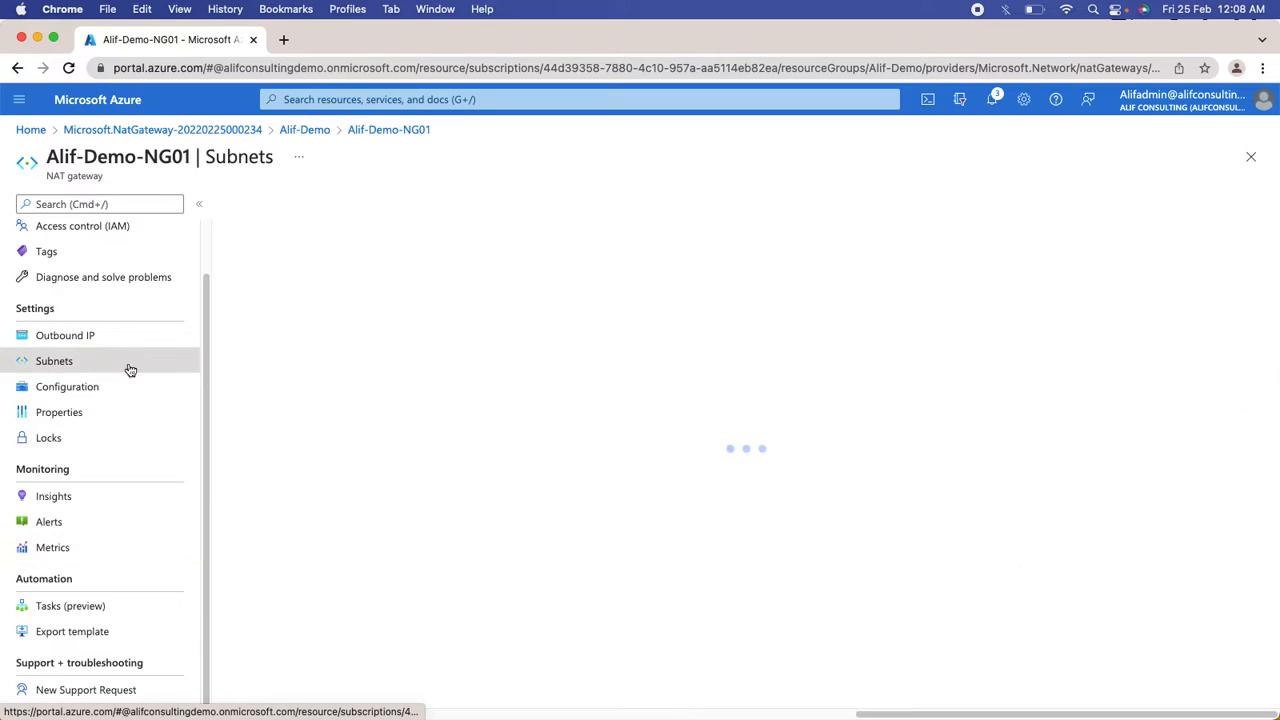
left_click(294, 307)
left_click(307, 386)
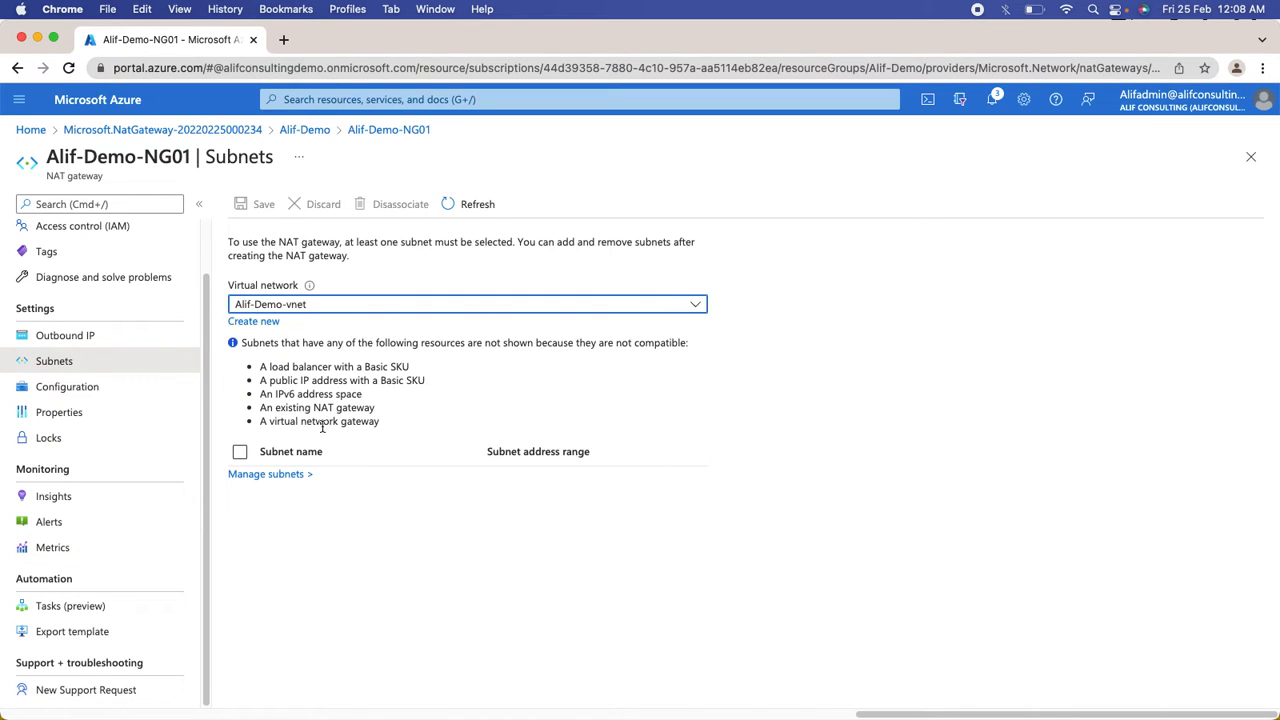
left_click(240, 479)
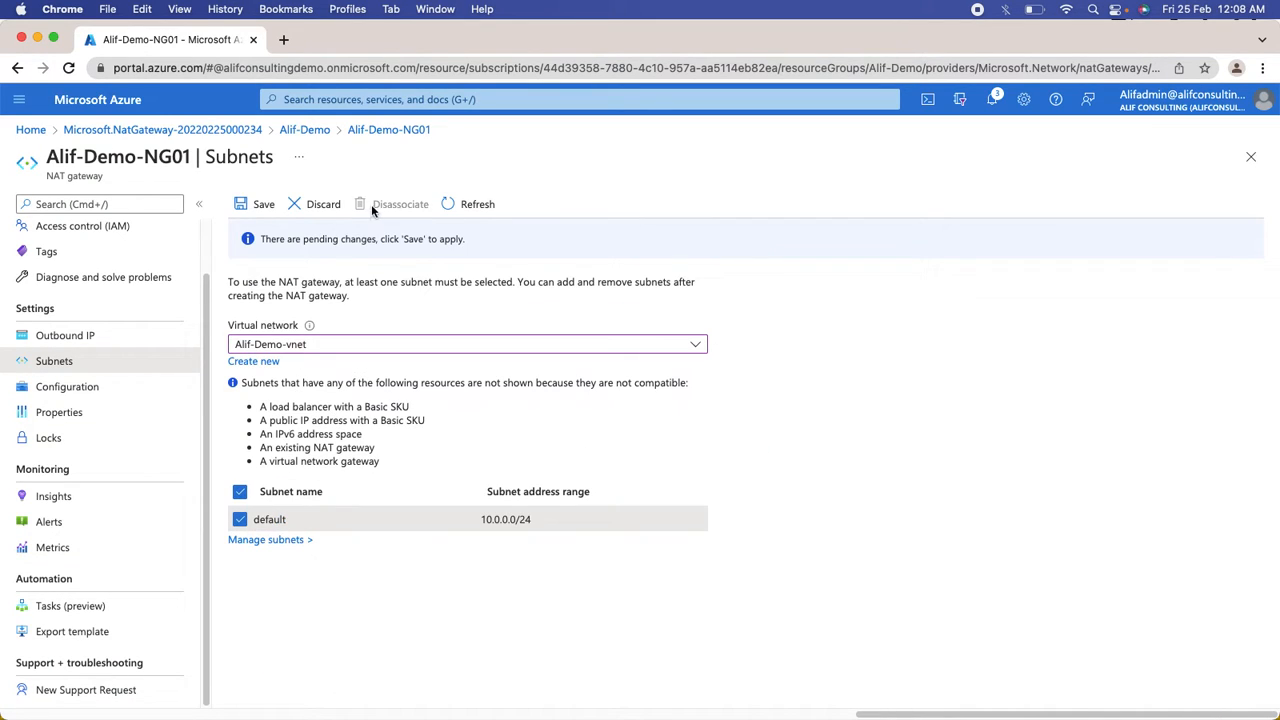
left_click(245, 204)
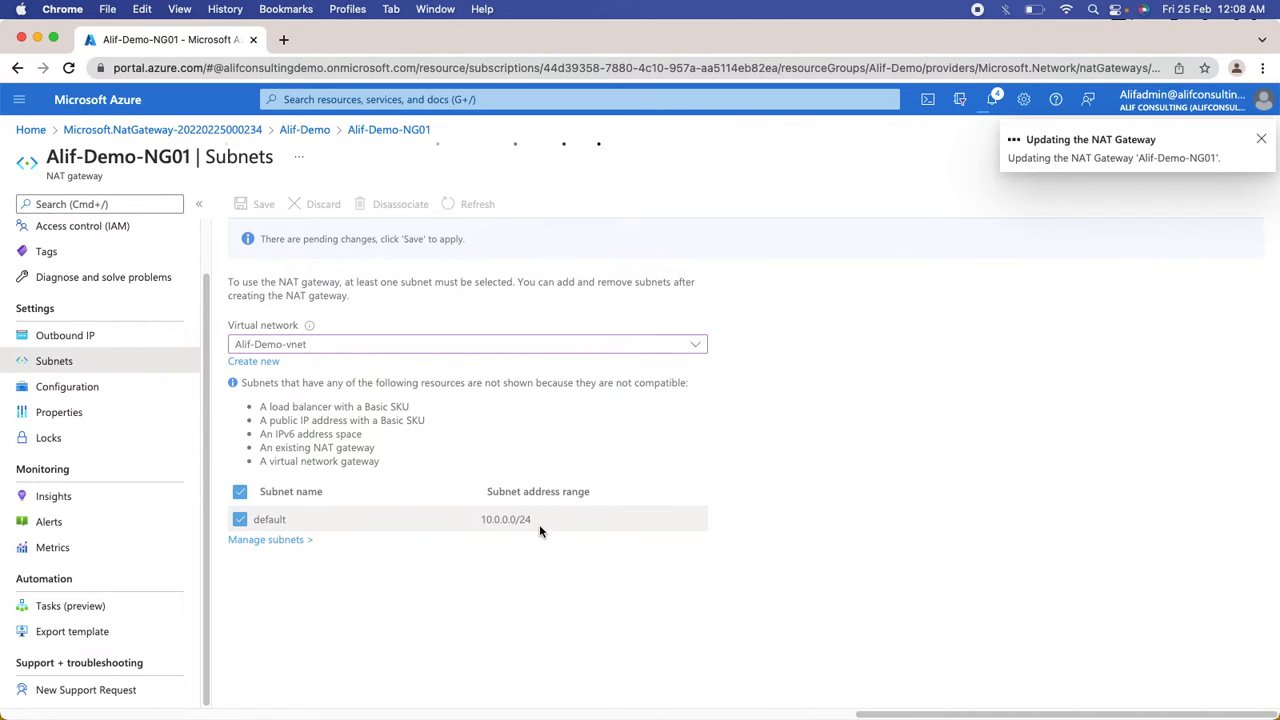
Step: Review the NAT gateway's outbound public IP address and public IP prefix
left_click(65, 335)
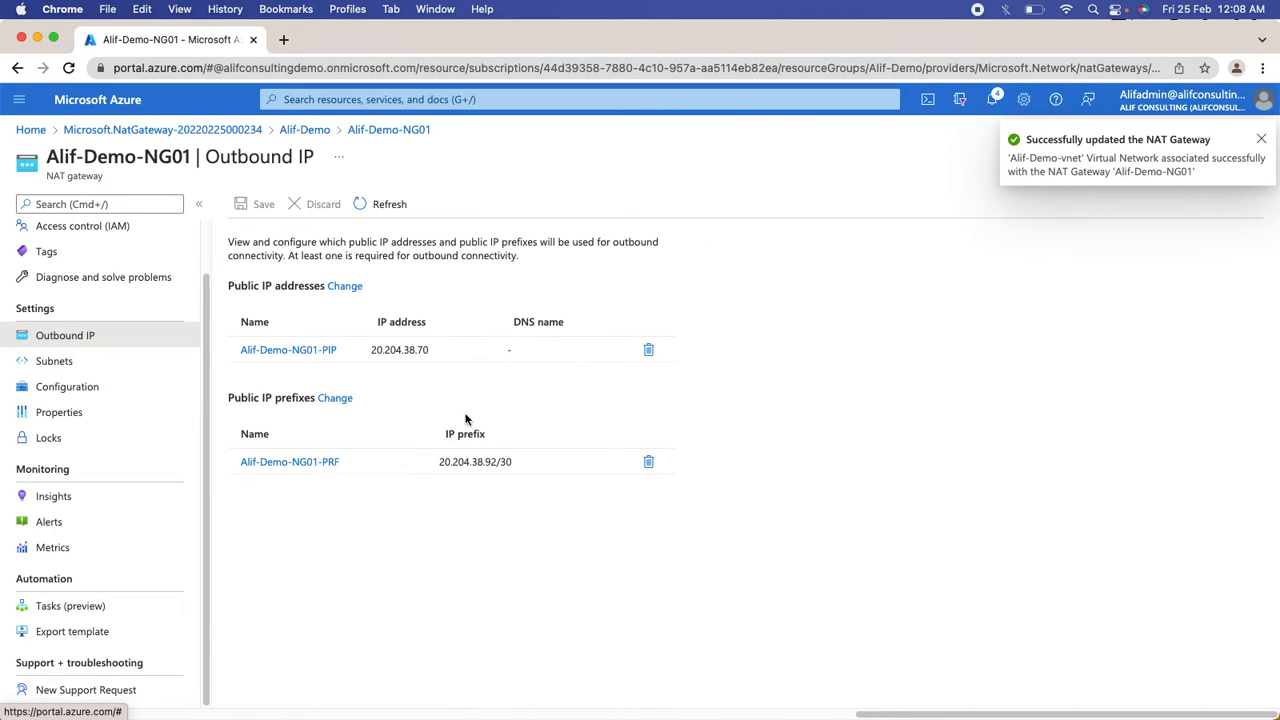
left_click_drag(447, 353, 371, 352)
left_click_drag(514, 461, 457, 466)
left_click(634, 605)
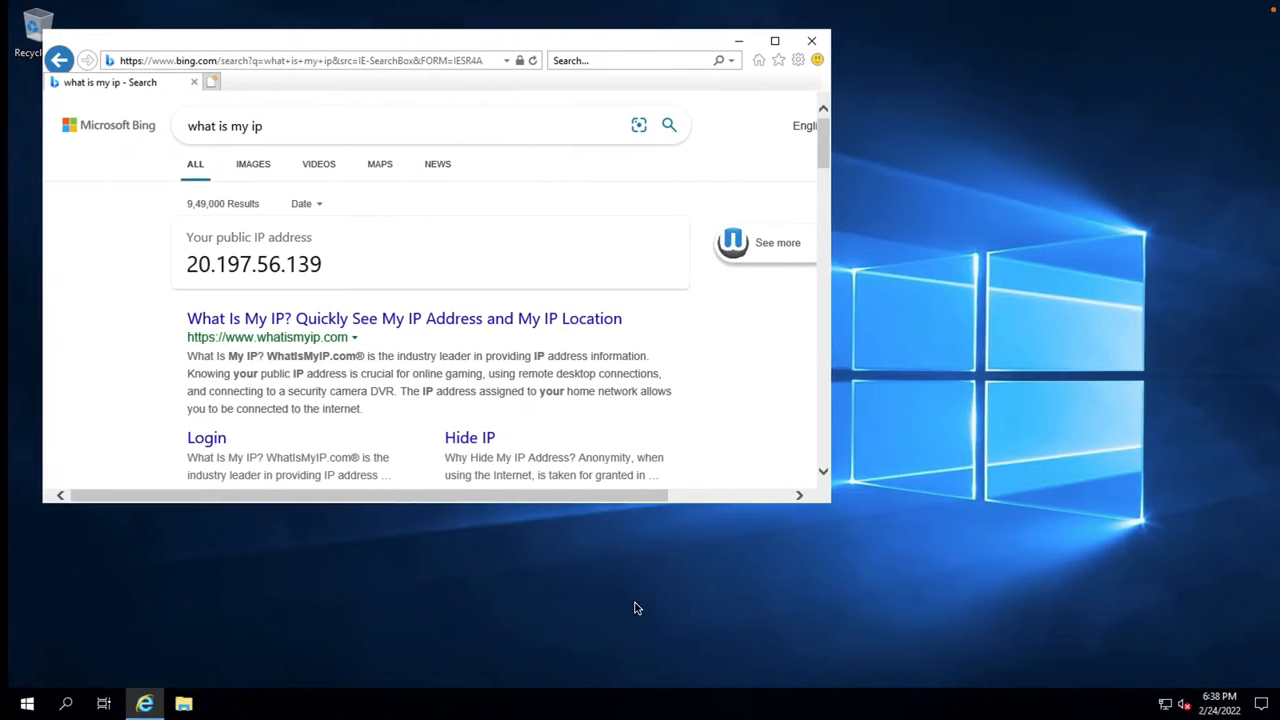
Step: On the virtual machine, rerun the public IP search, restart Internet Explorer and search for "what is my ip" again
left_click(342, 134)
key("Return")
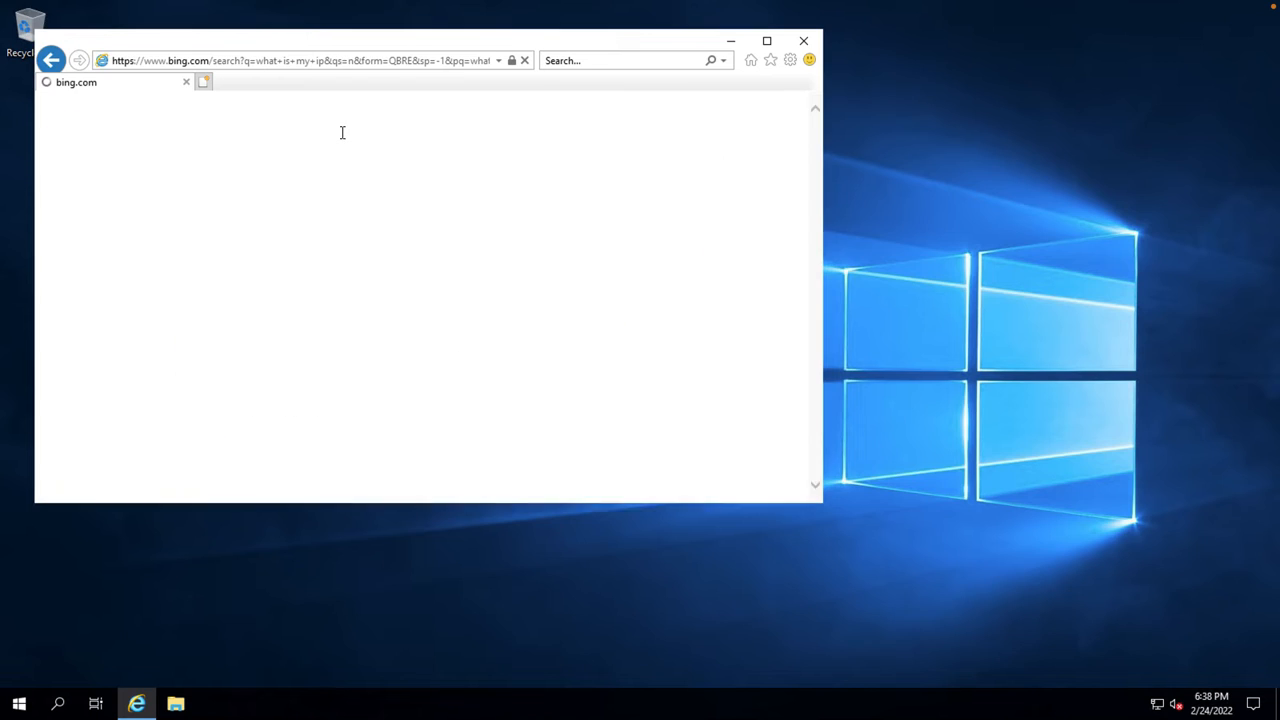
left_click(803, 41)
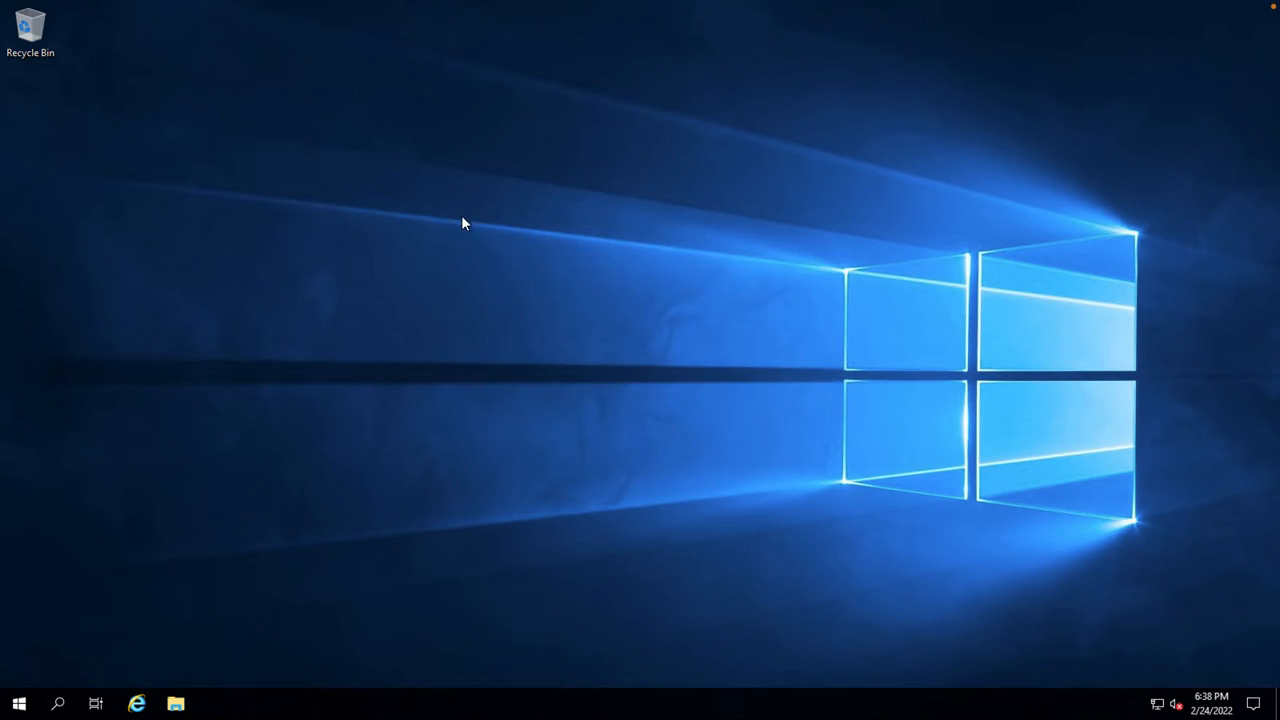
left_click(137, 704)
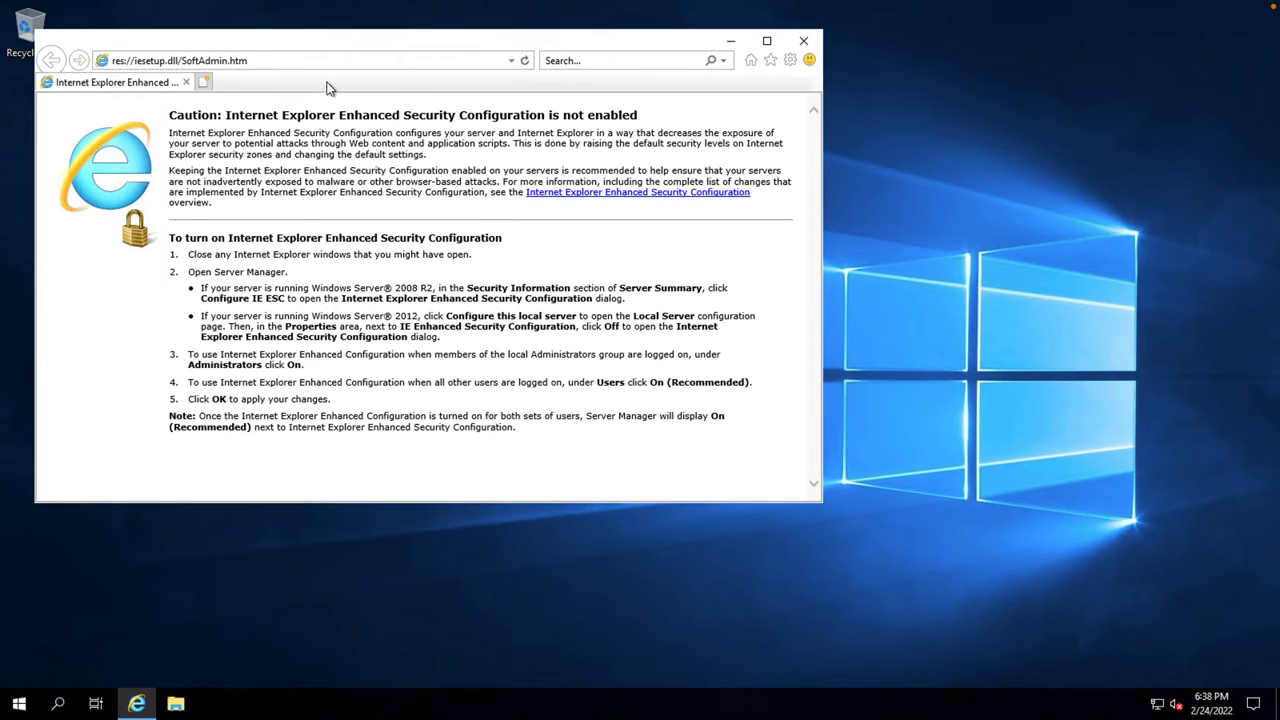
left_click(321, 61)
type("what is my ip")
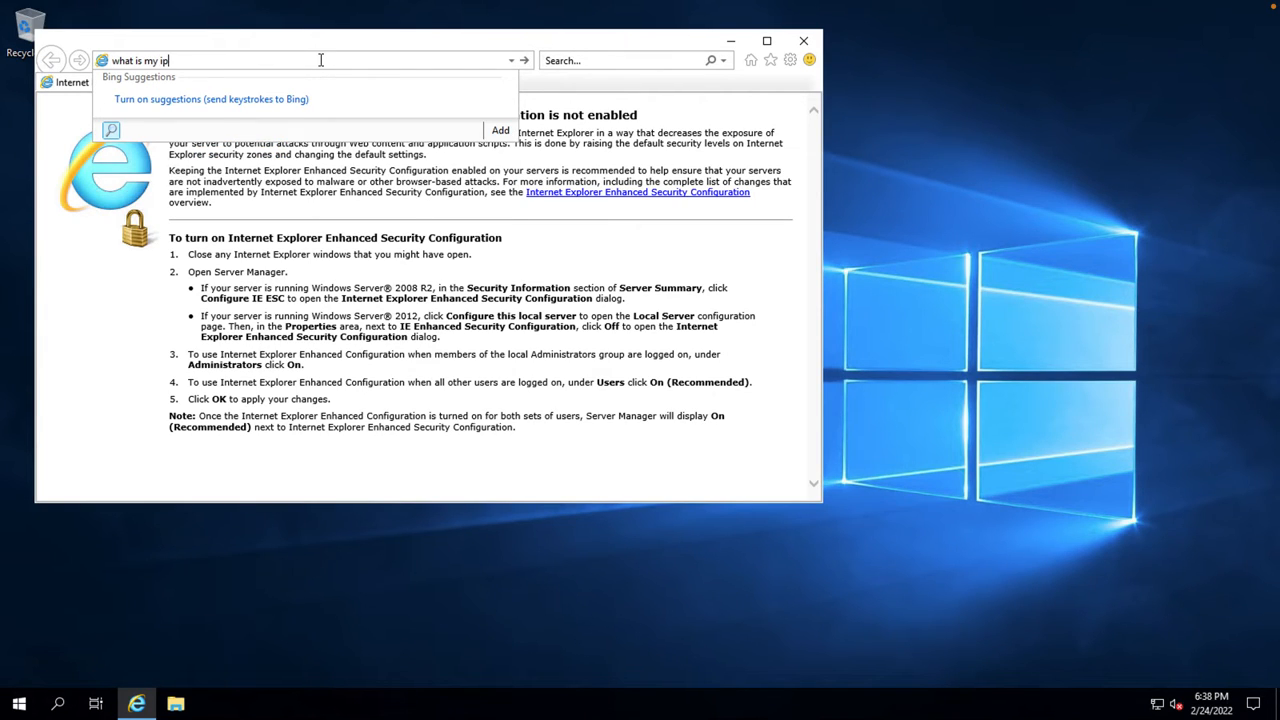
key("Return")
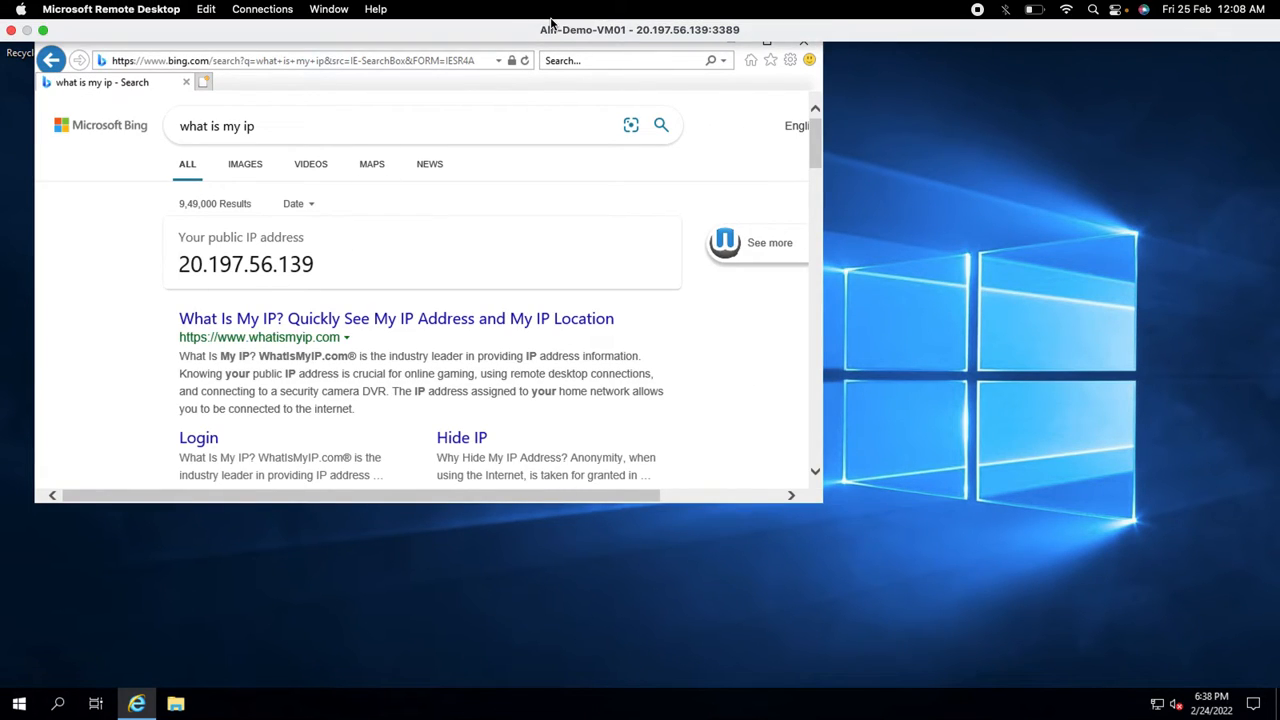
Step: Close the search results browser on the virtual machine and open a fresh Internet Explorer window
left_click(440, 61)
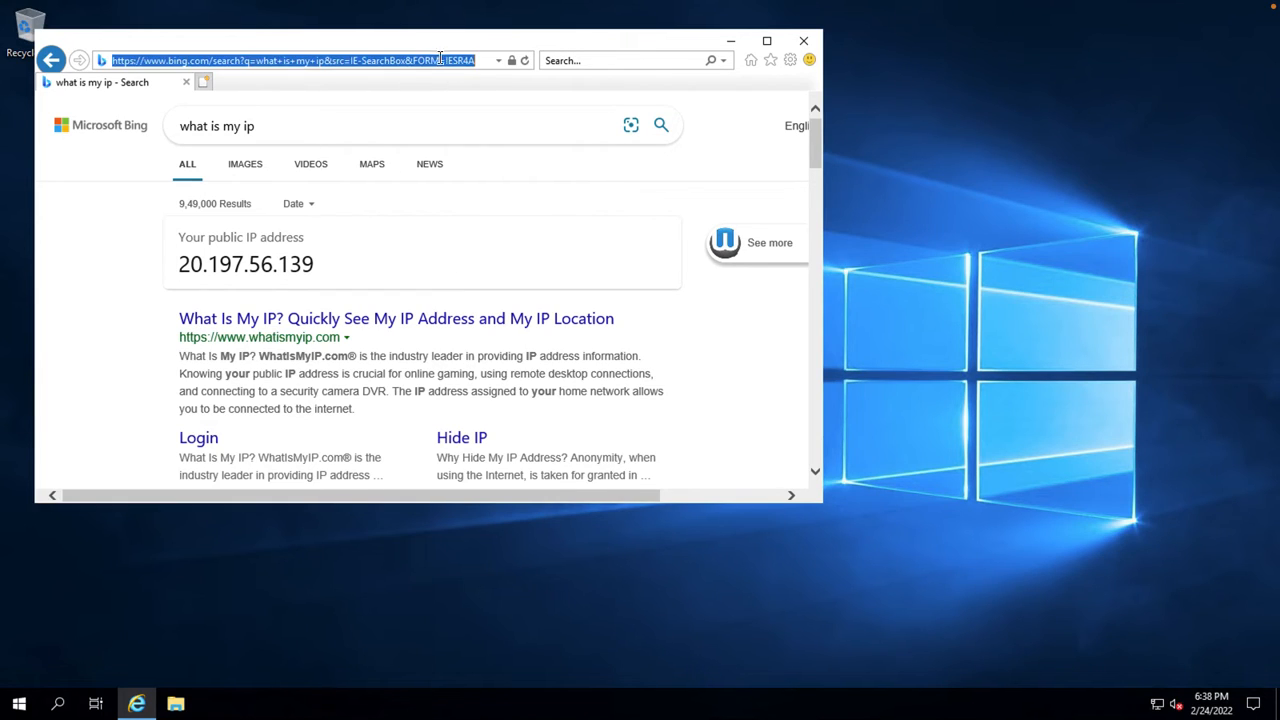
left_click(803, 40)
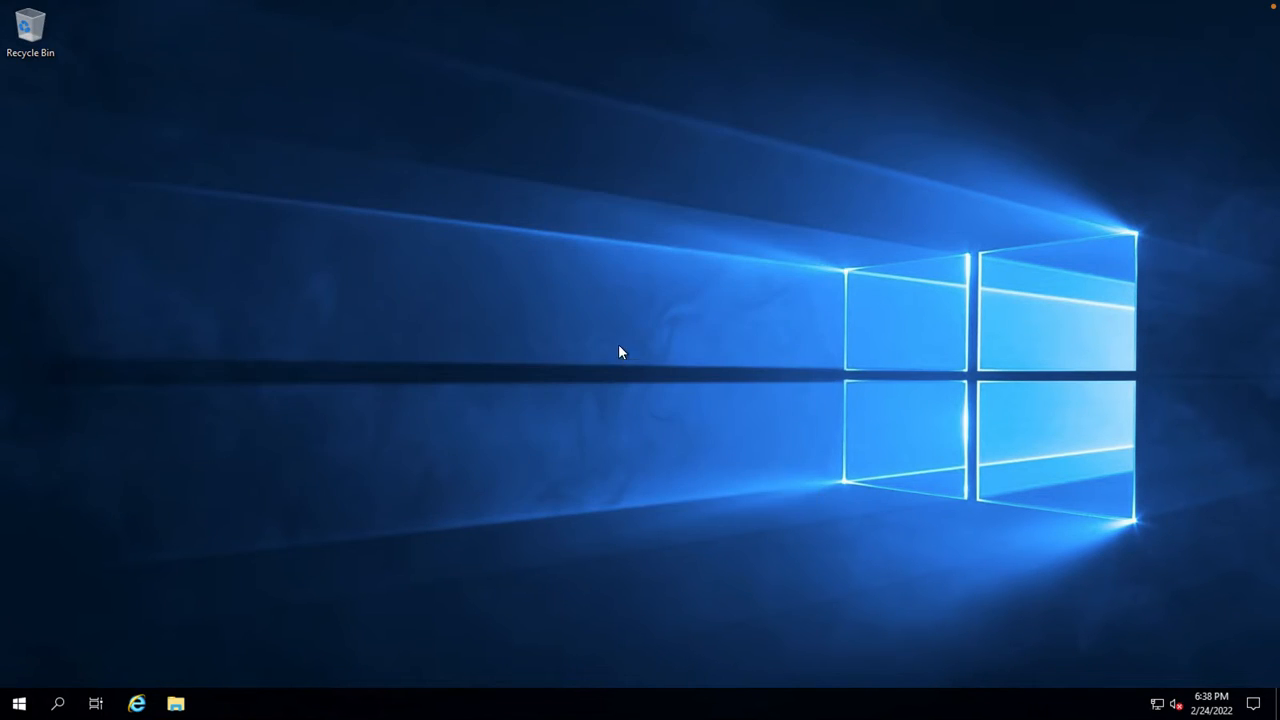
left_click(137, 703)
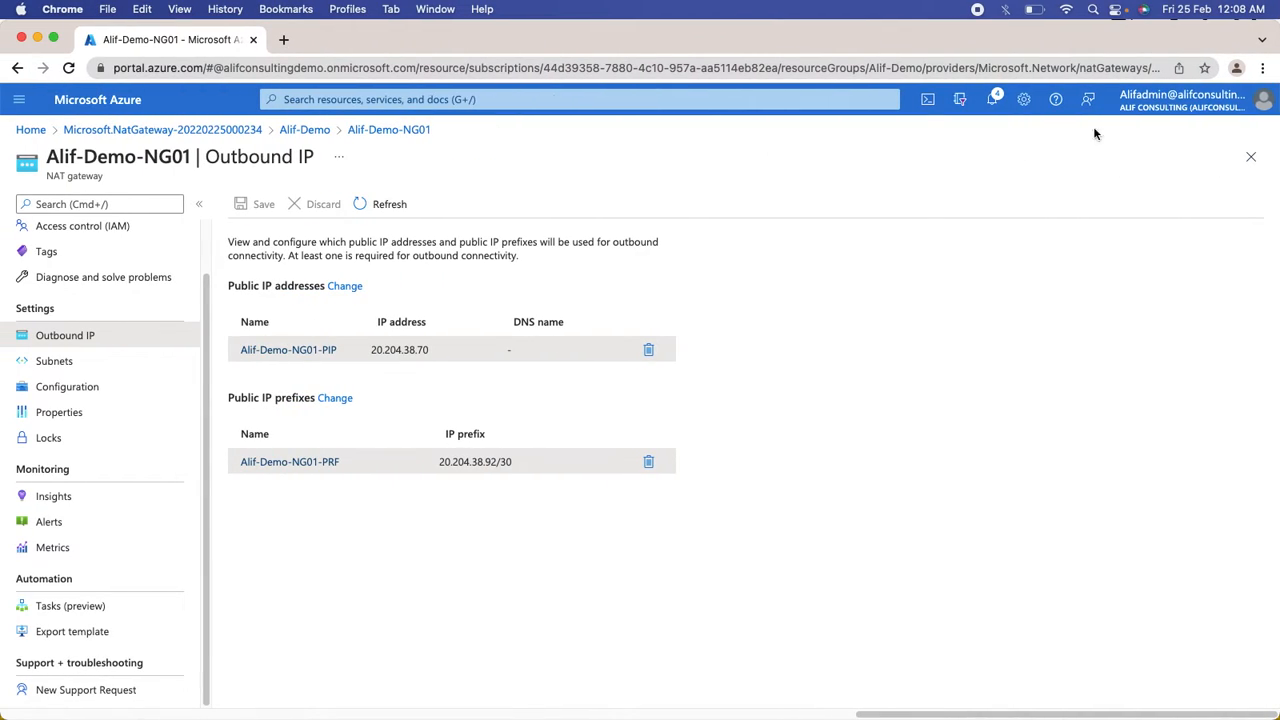
Step: Check the Azure portal notifications for the gateway update and refresh the outbound IP settings
left_click(992, 101)
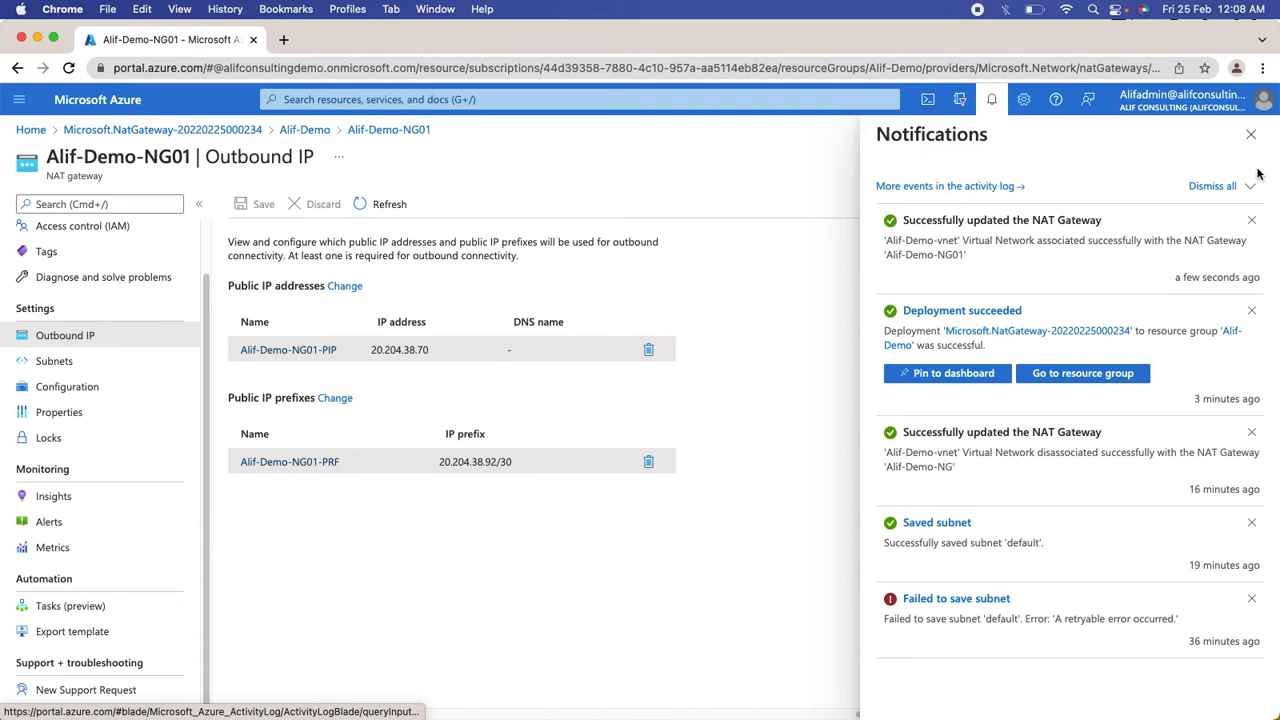
left_click(1250, 134)
left_click(382, 204)
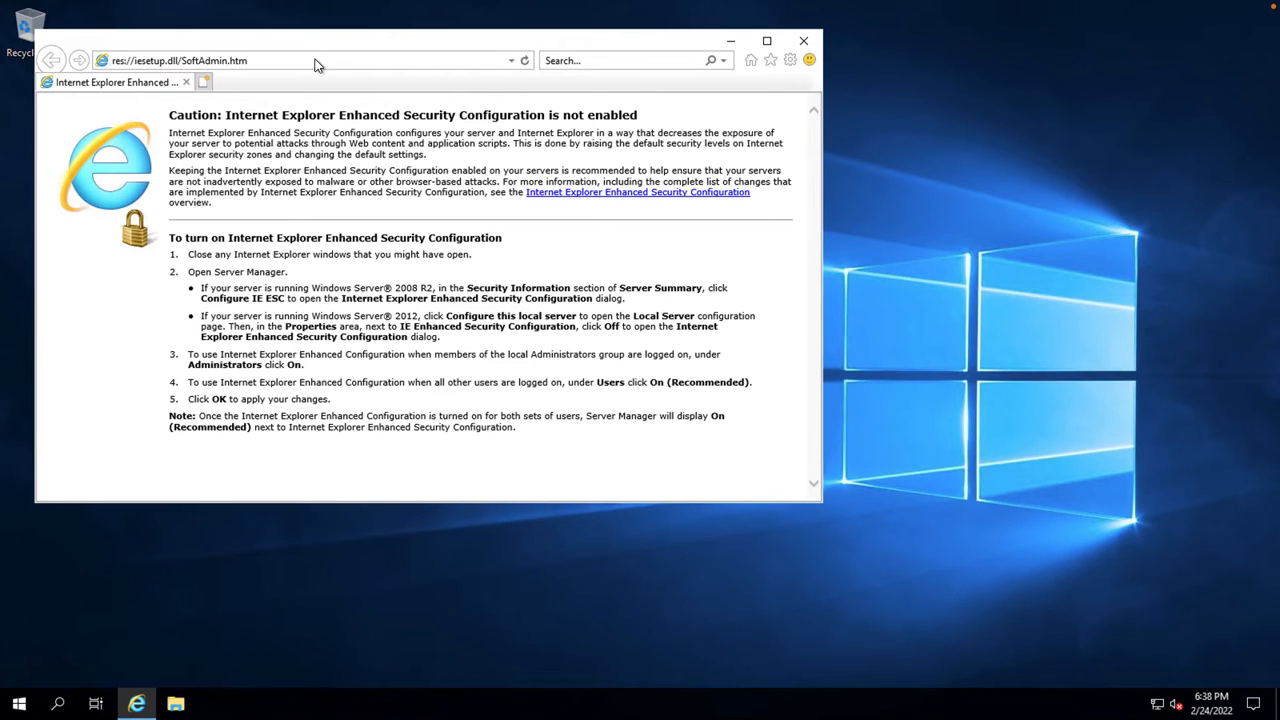
Step: Search for "what is my ip" in the virtual machine's new Internet Explorer window
left_click(316, 60)
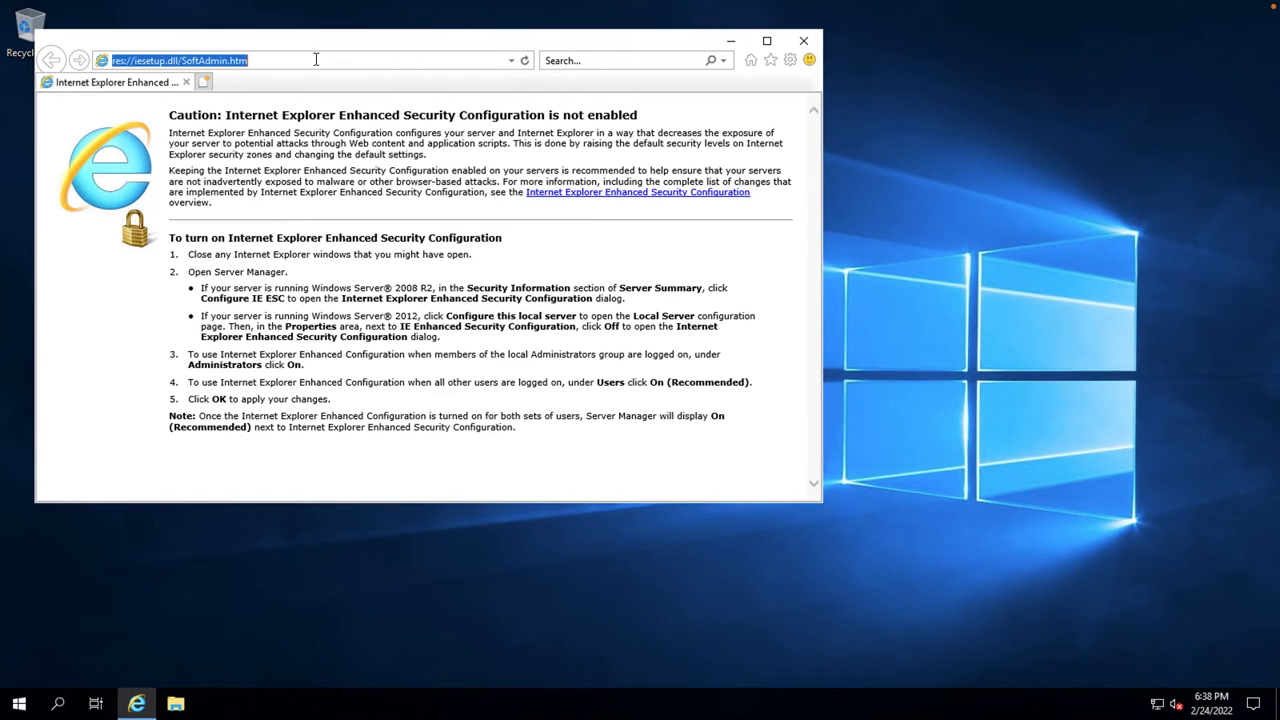
type("what is my ip")
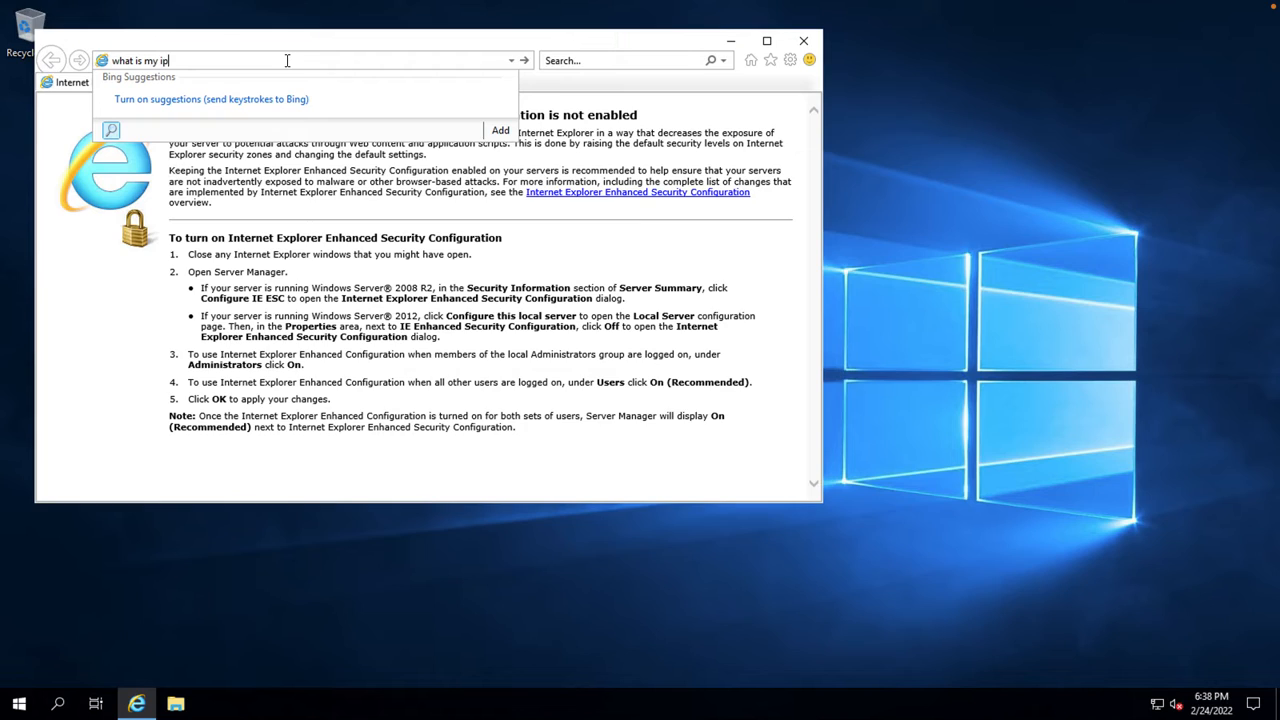
key("Return")
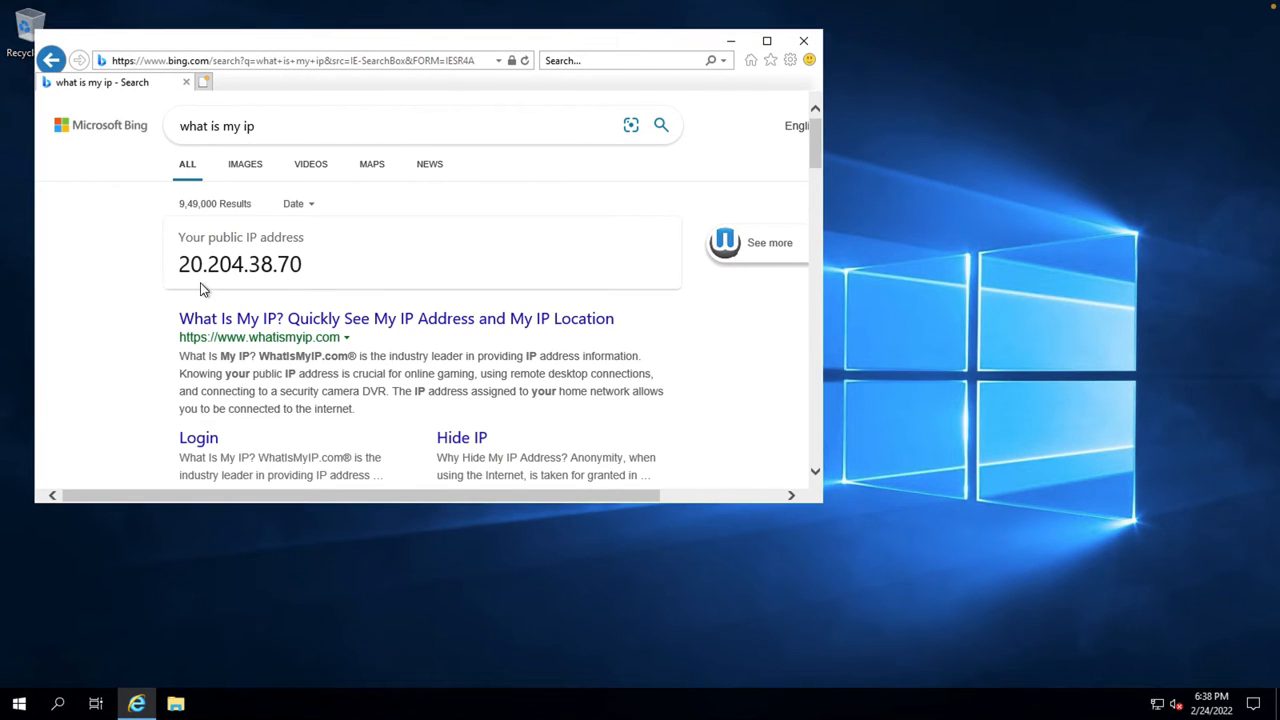
Step: Compare the virtual machine's public IP with the Alif-Demo-NG01-PIP address in the Azure portal
key("ctrl+Left")
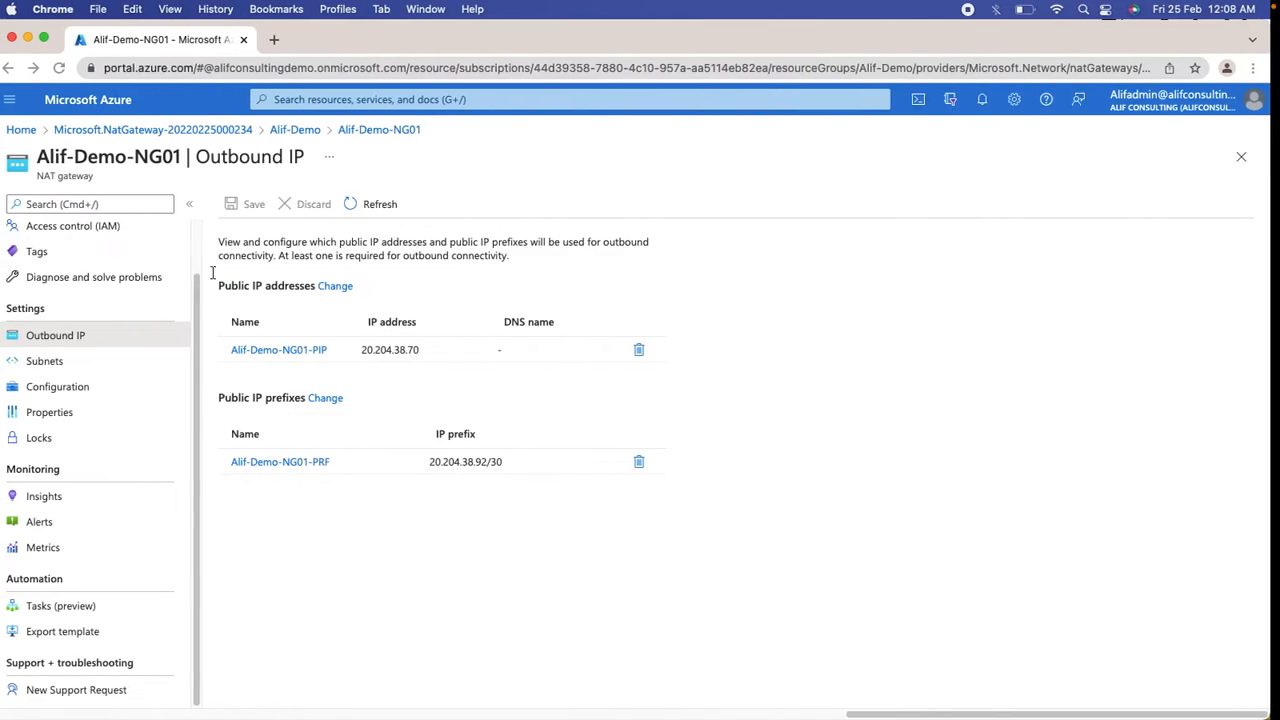
left_click_drag(443, 350, 369, 349)
left_click(419, 436)
Step: Return to the virtual machine and open microsoft.com in Internet Explorer
key("ctrl+Right")
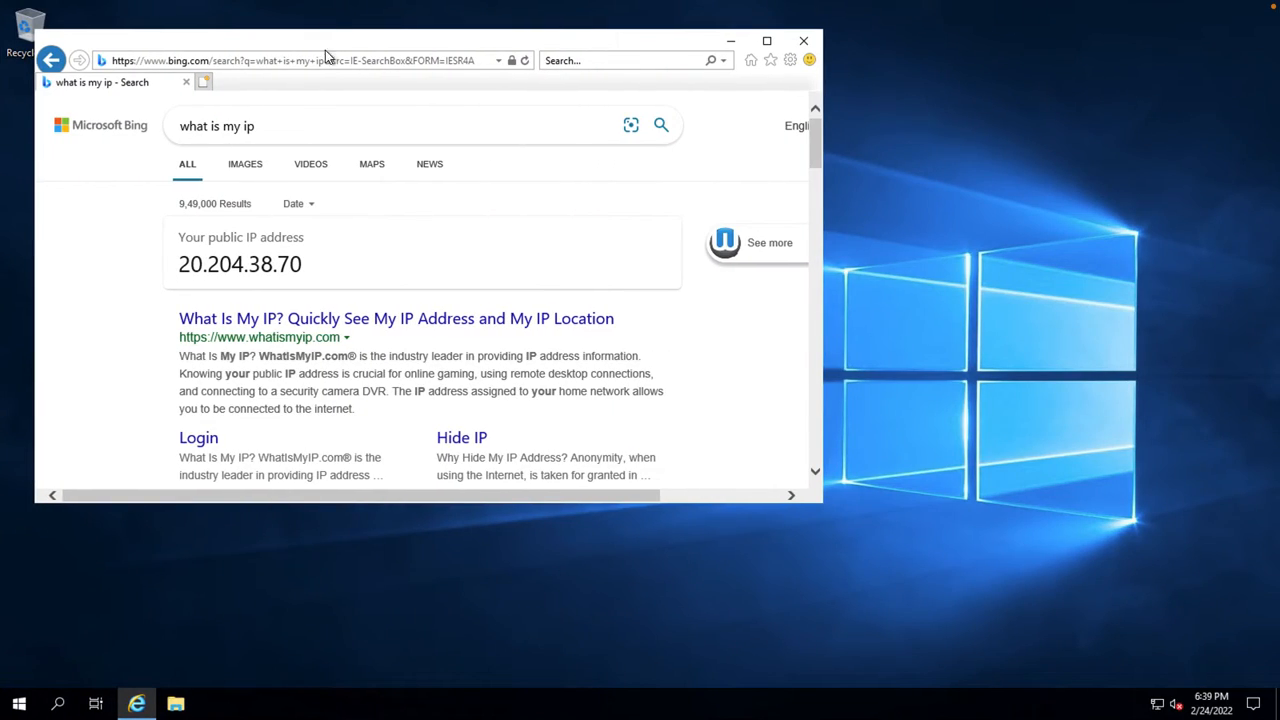
left_click(326, 60)
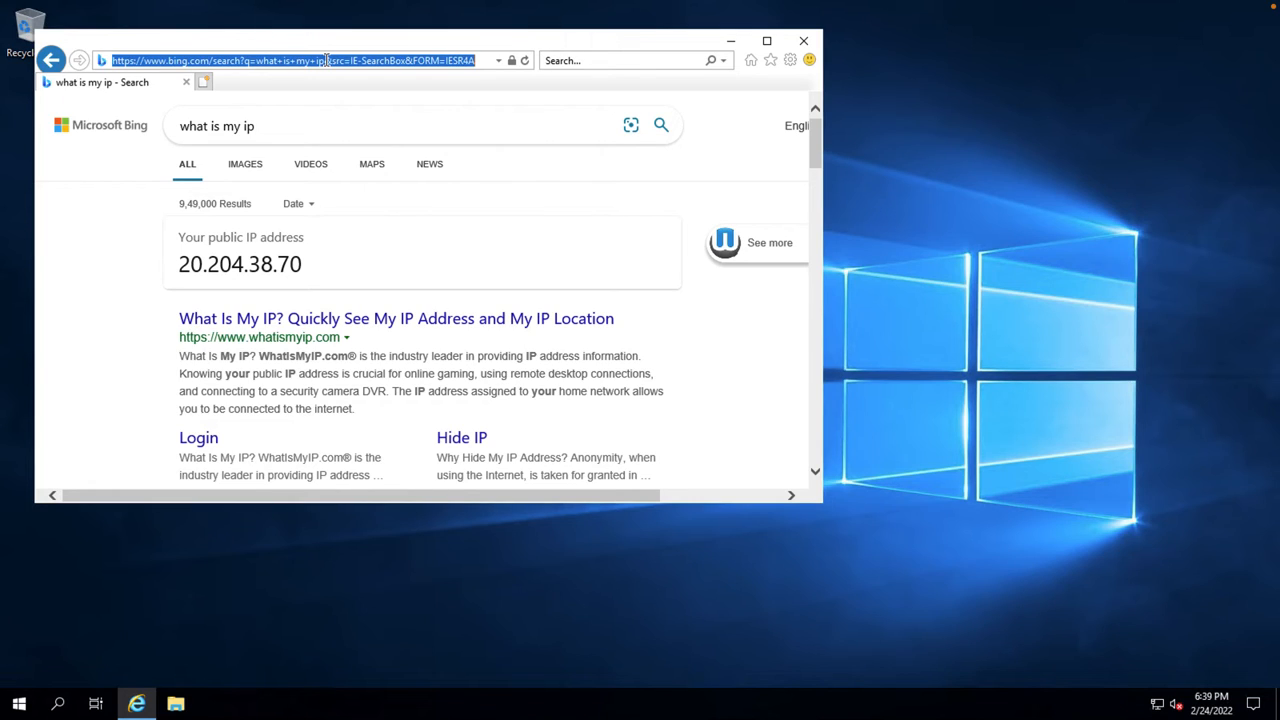
type("microost")
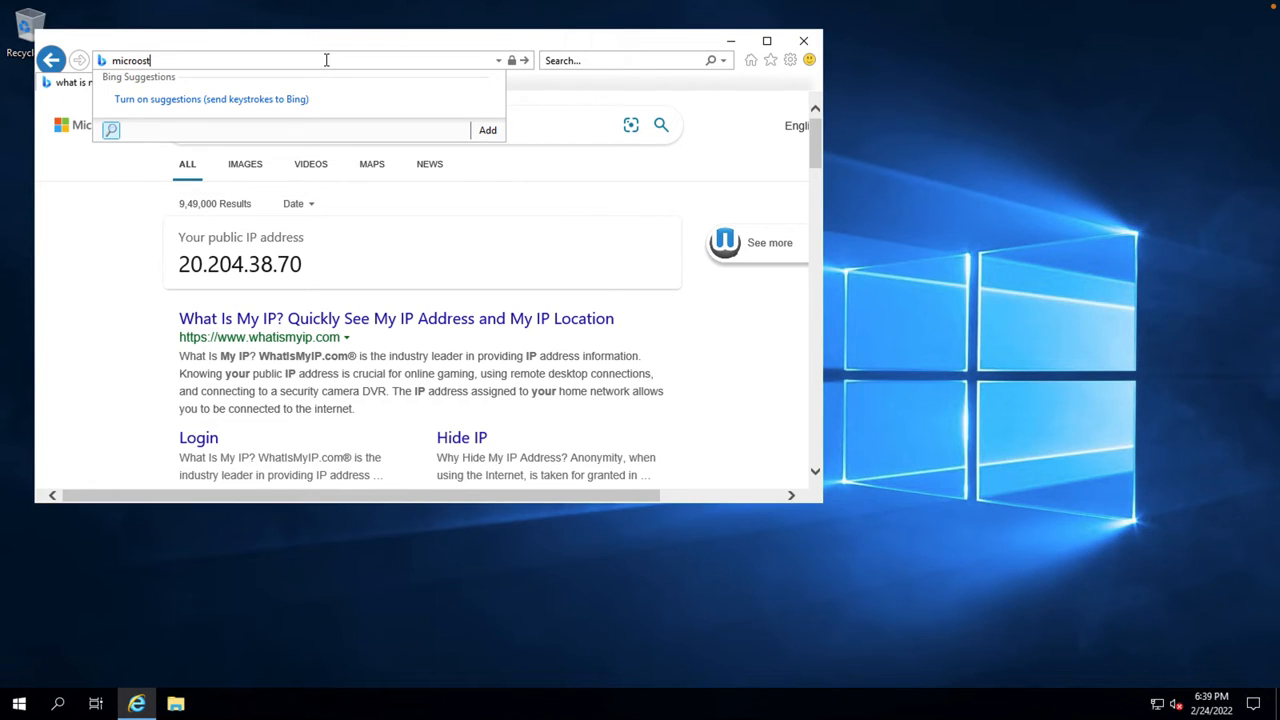
key("BackSpace")
key("BackSpace")
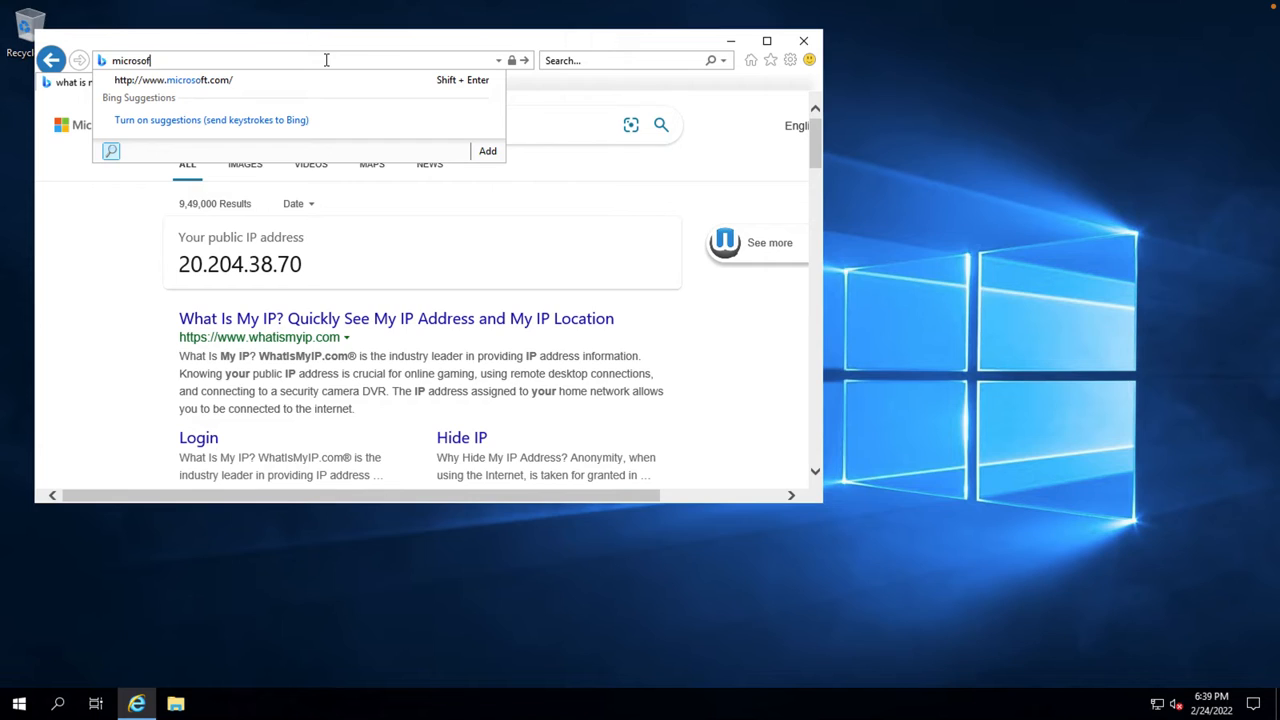
type("osoft.com")
key("Return")
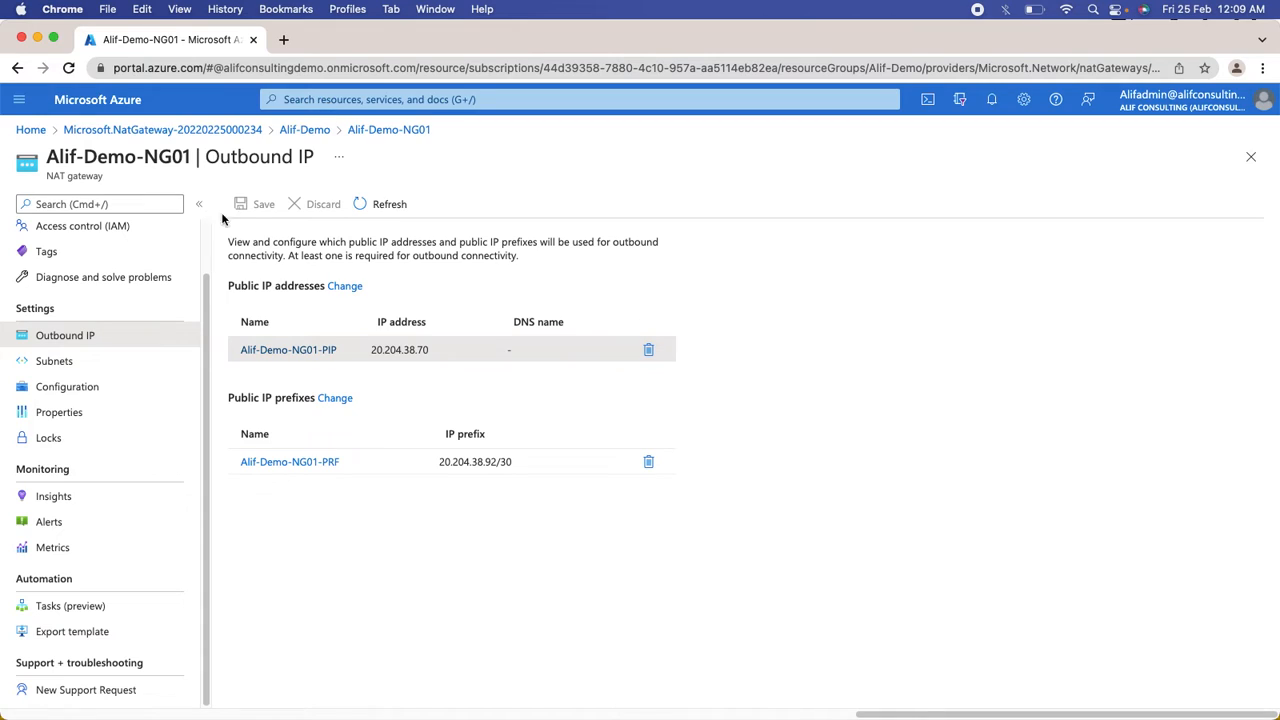
Step: In the Azure portal, view the gateway's alerts and chart the Bytes metric for Alif-Demo-NG01
left_click(49, 522)
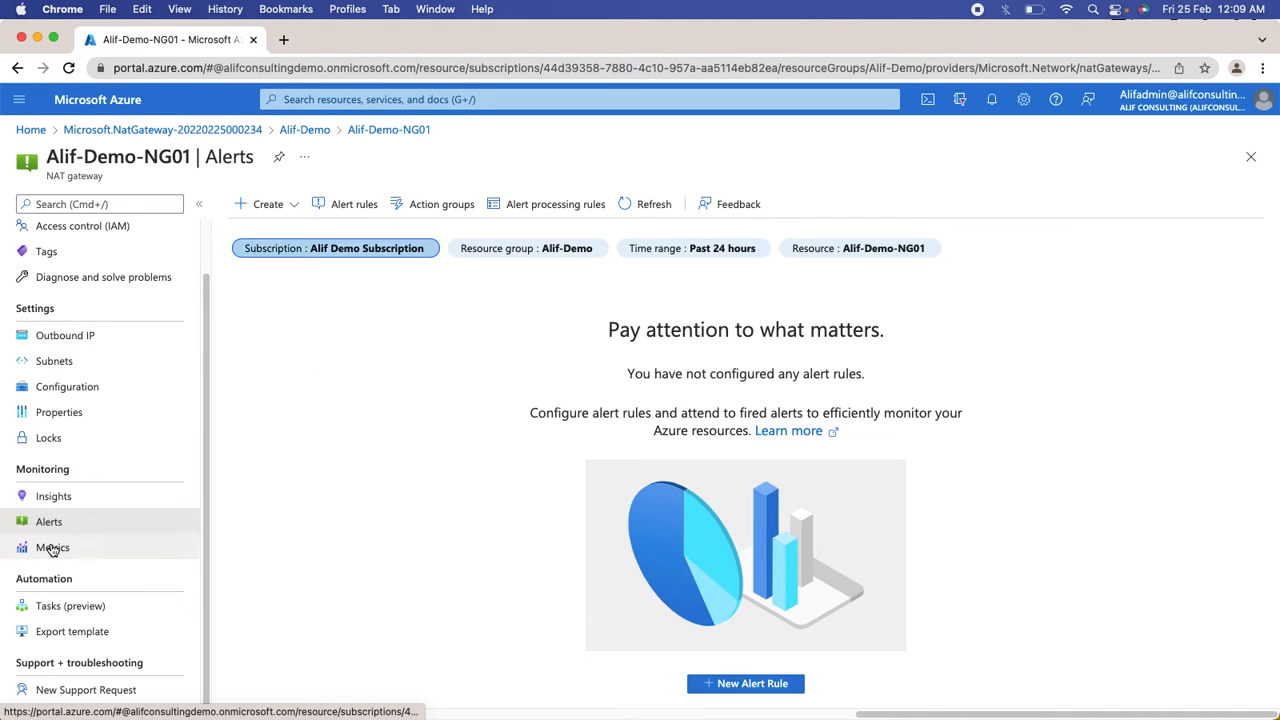
left_click(52, 548)
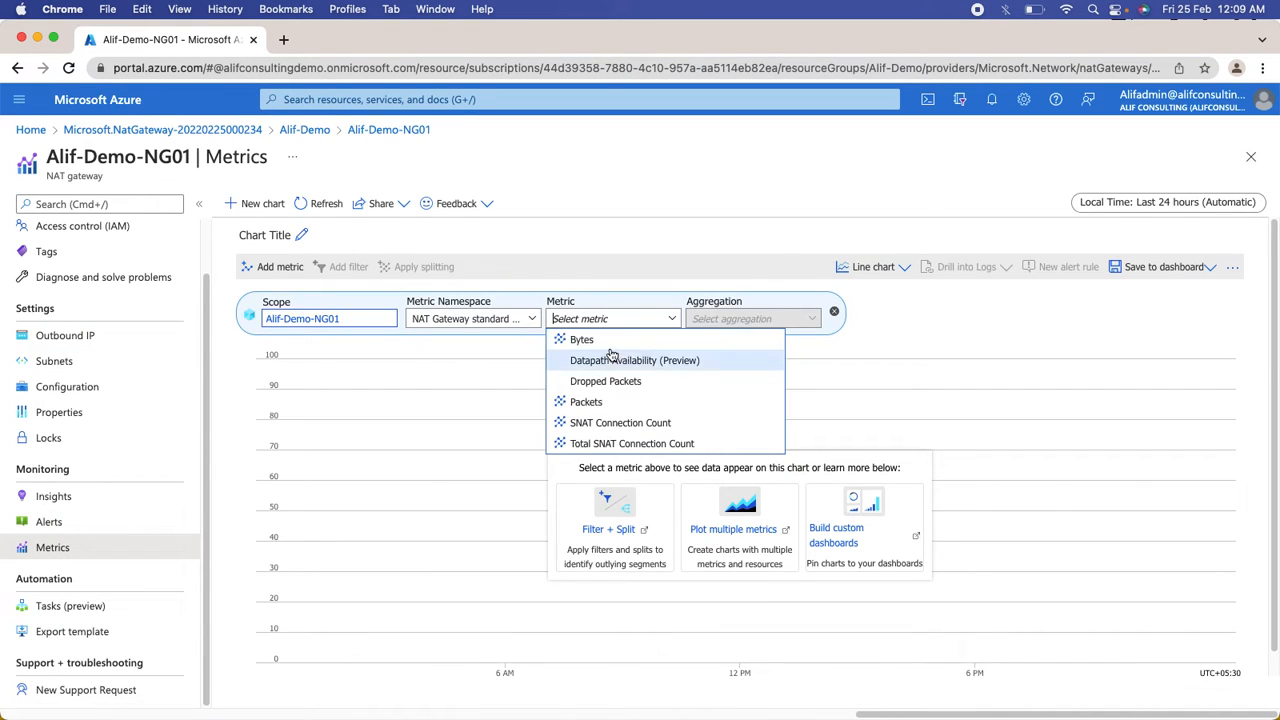
left_click(614, 345)
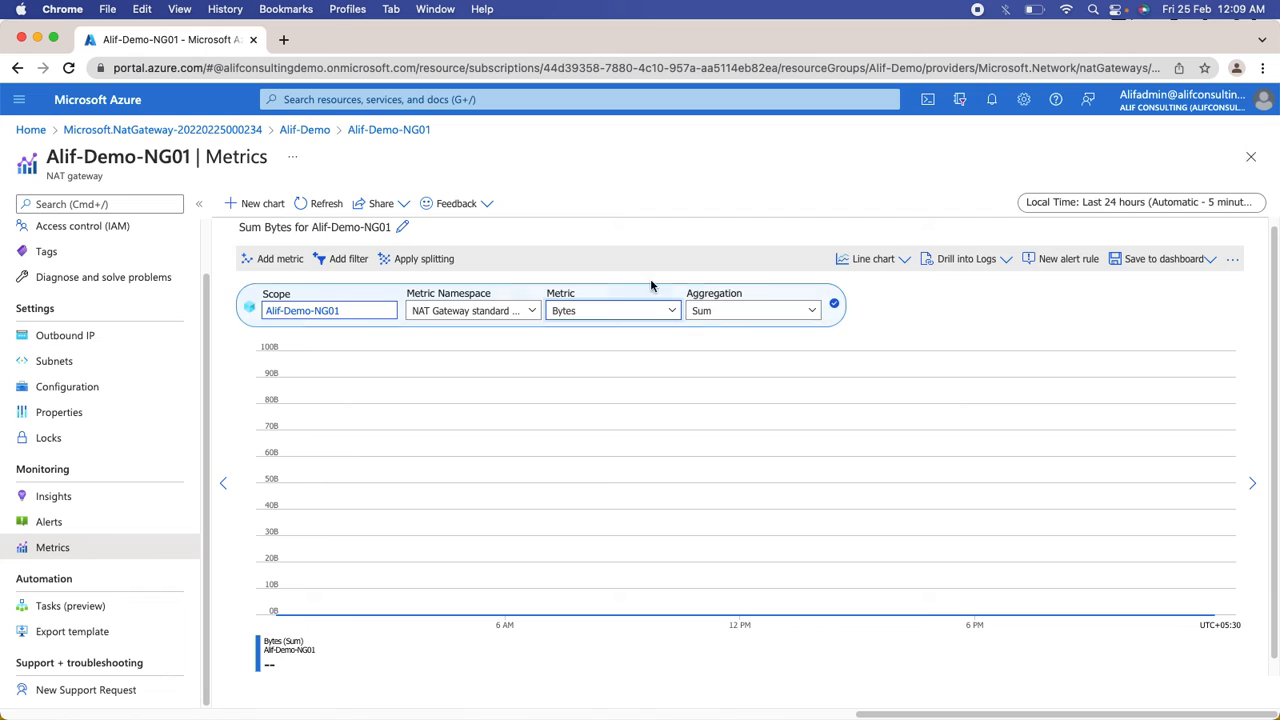
Step: Chart the Packets metric and then the SNAT Connection Count metric for Alif-Demo-NG01
left_click(538, 311)
left_click(640, 314)
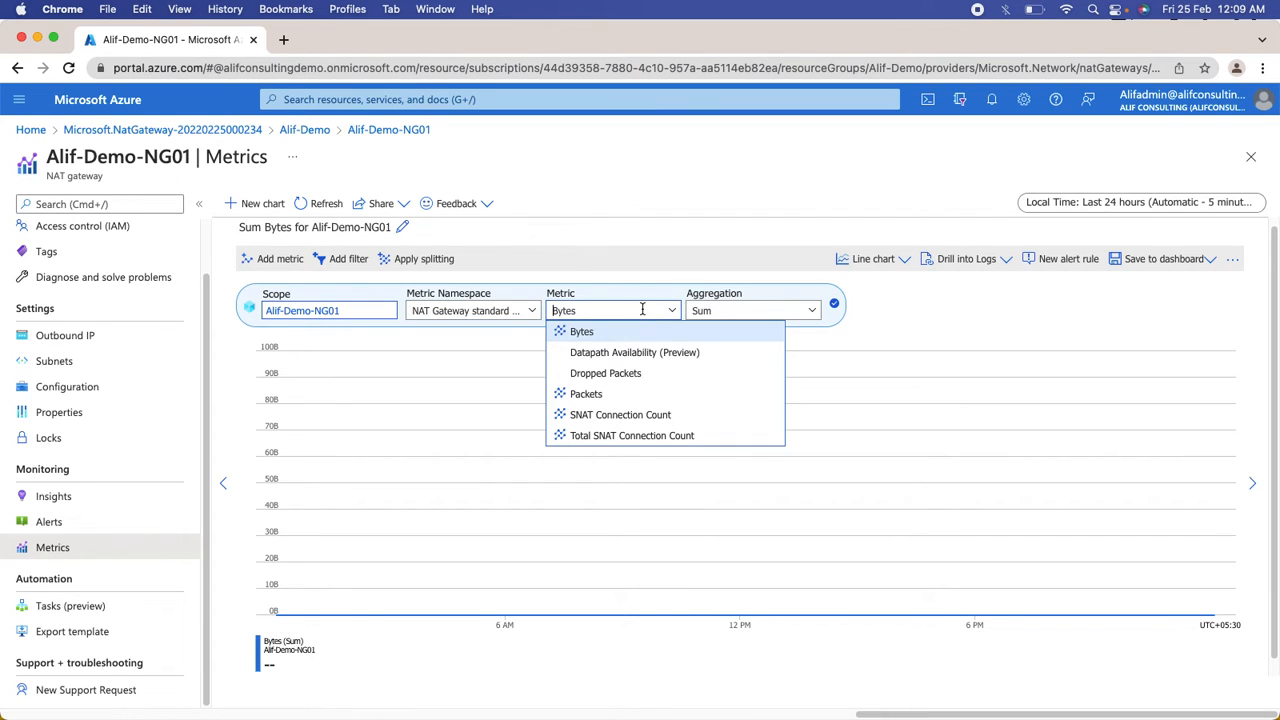
left_click(600, 394)
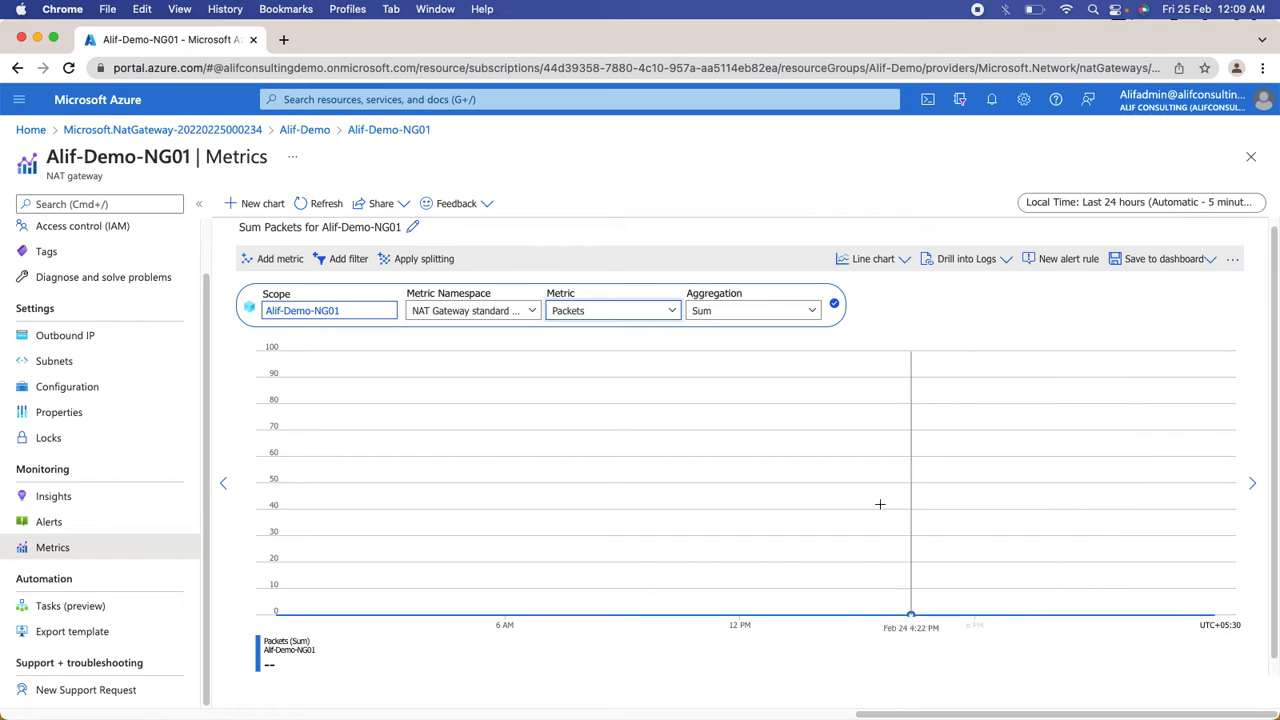
left_click(596, 310)
left_click(600, 414)
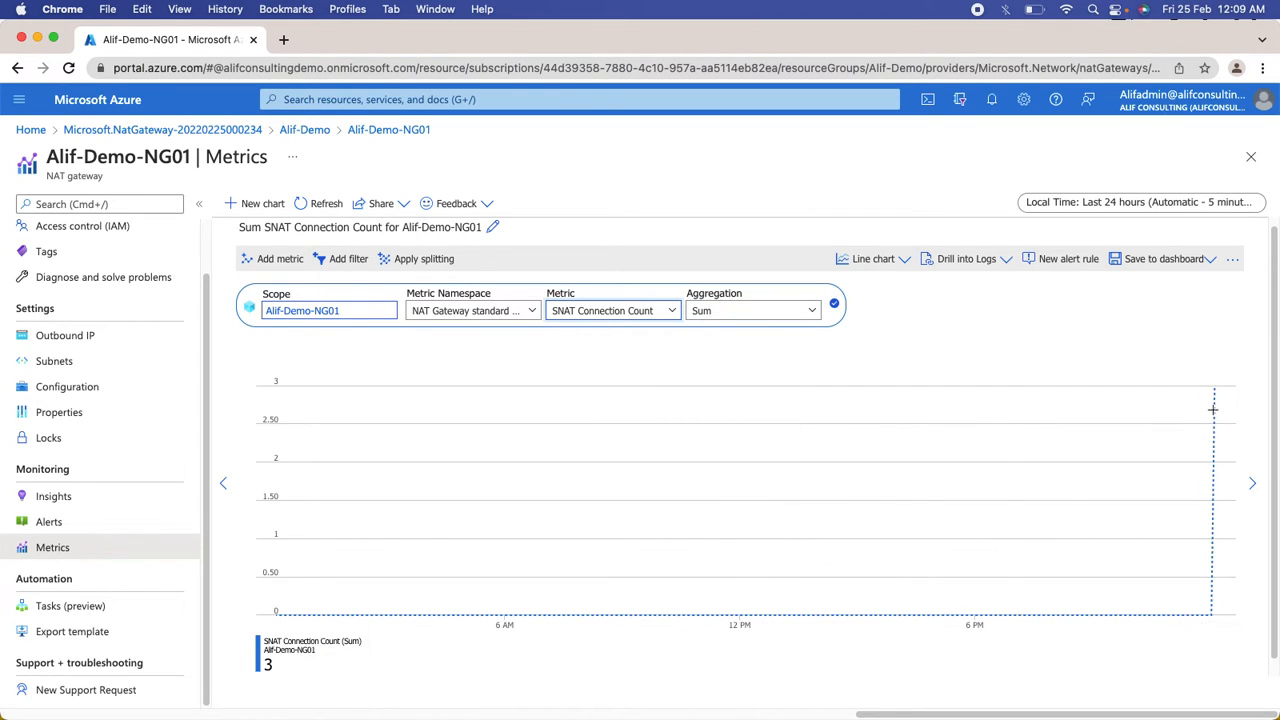
Step: Chart the Total SNAT Connection Count metric for Alif-Demo-NG01 with the Count aggregation
left_click(612, 310)
left_click(622, 438)
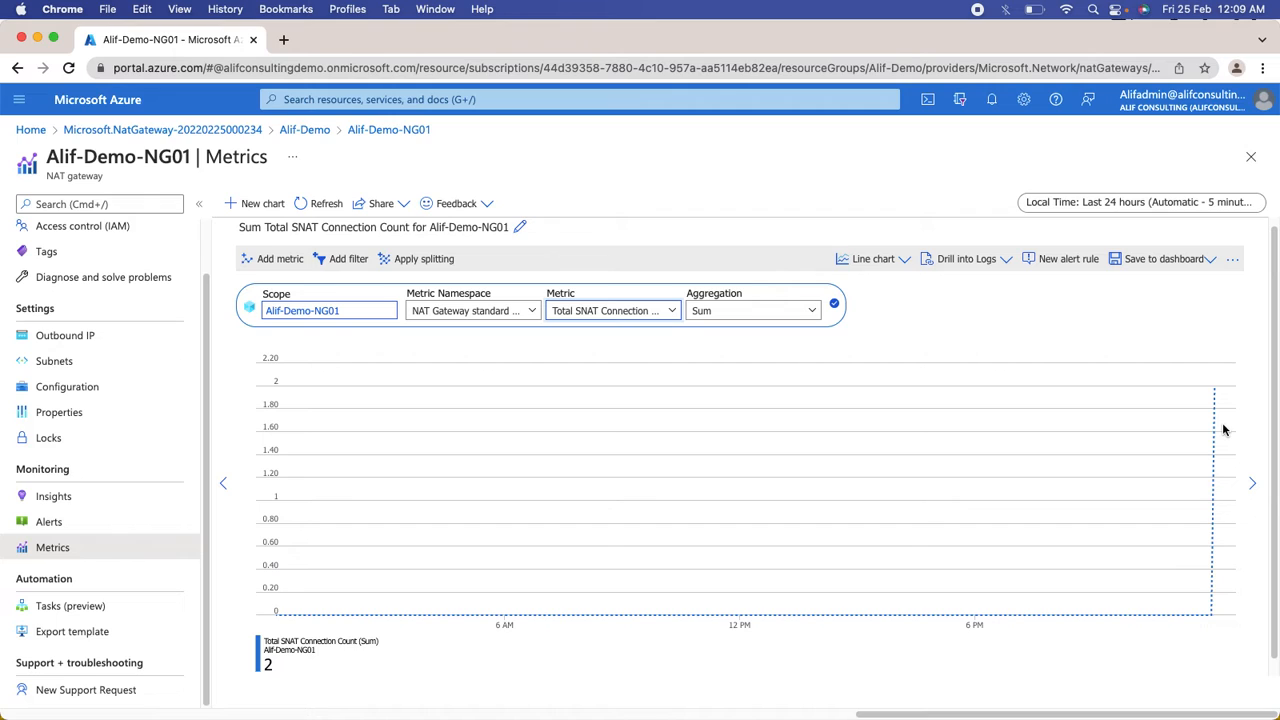
left_click(731, 312)
left_click(724, 334)
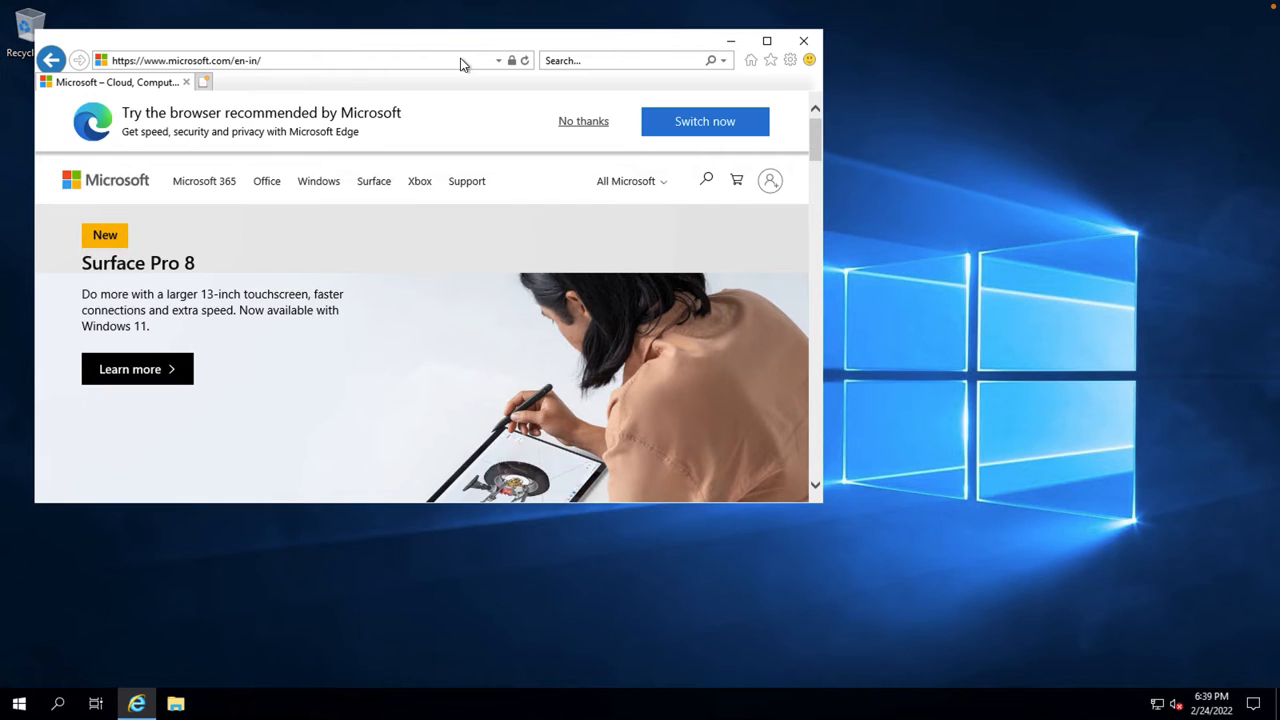
Step: Switch to the virtual machine and search for "locate my ip" in Internet Explorer
left_click(461, 60)
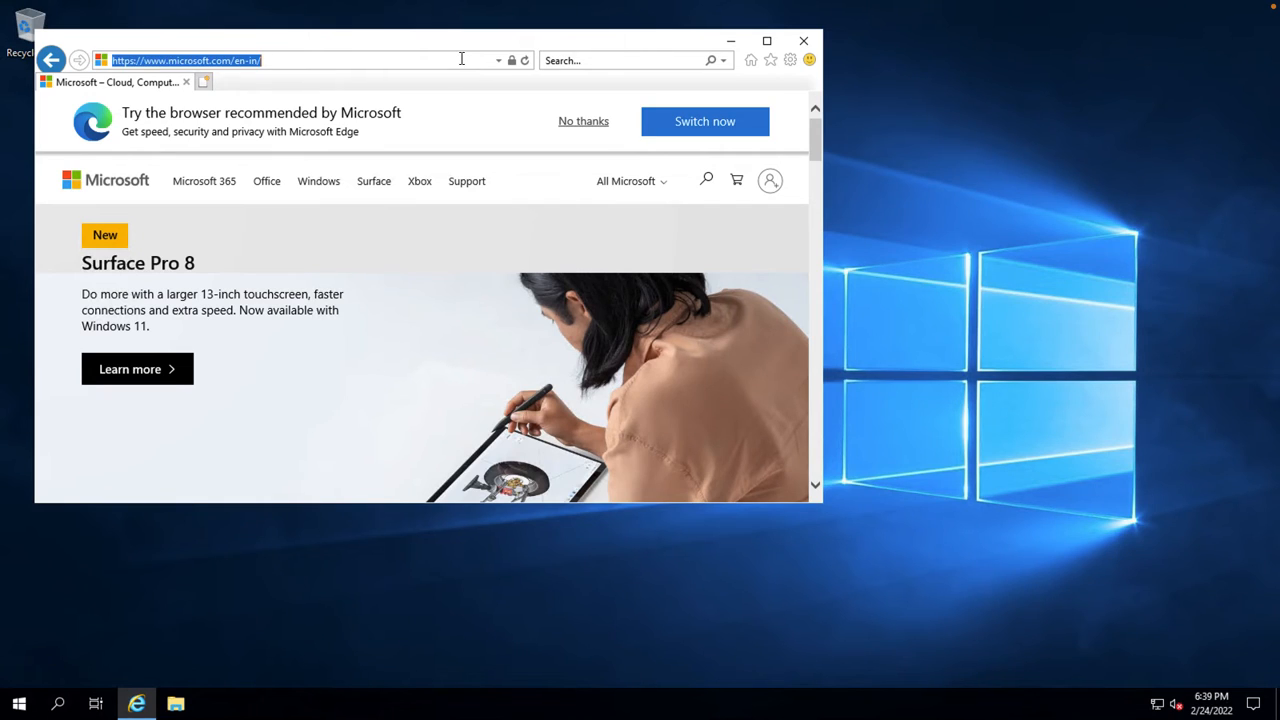
type("locat et")
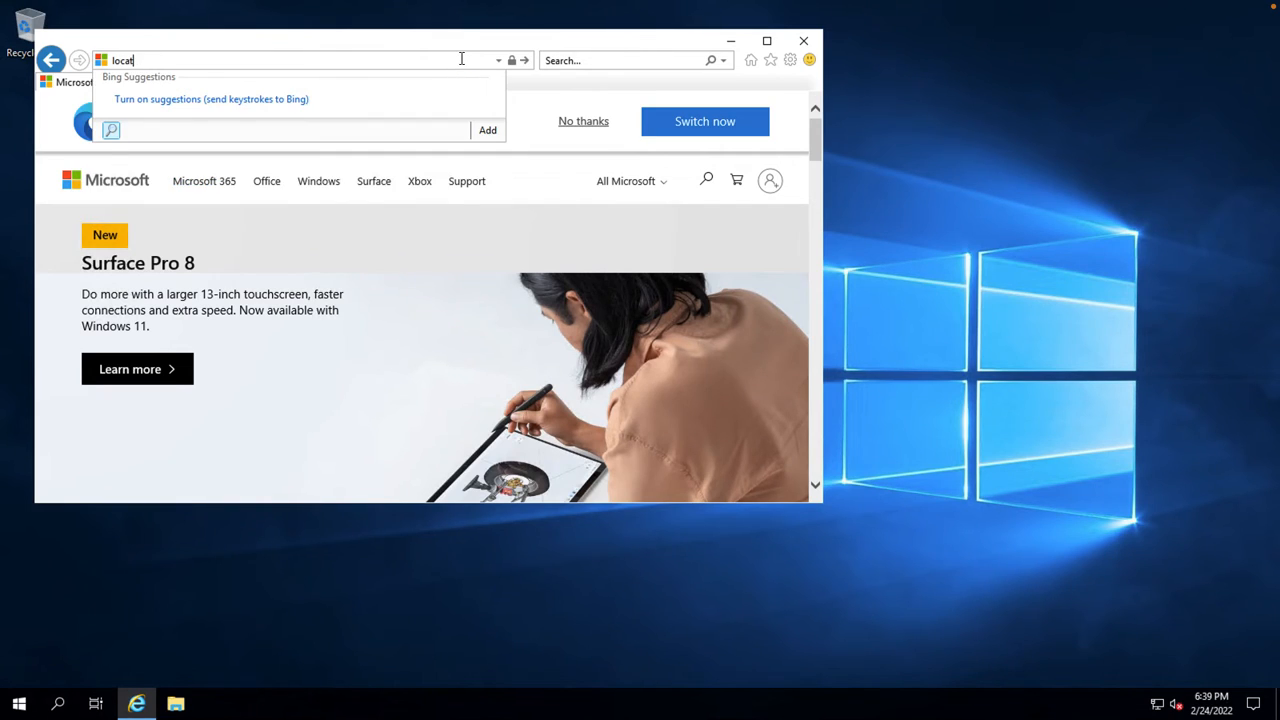
key("BackSpace")
type("te ")
type("my ip")
key("Return")
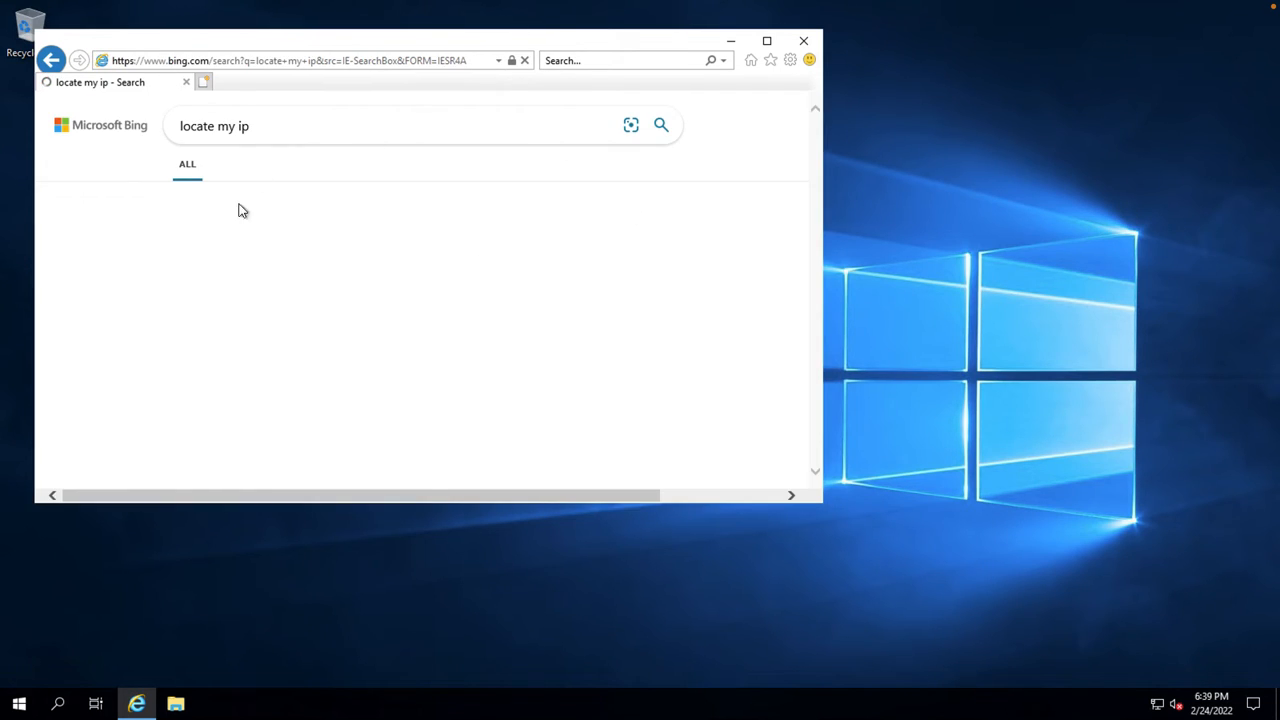
Step: Look through the ExaVault IP address page in a maximized browser window and return to the search results
left_click(336, 245)
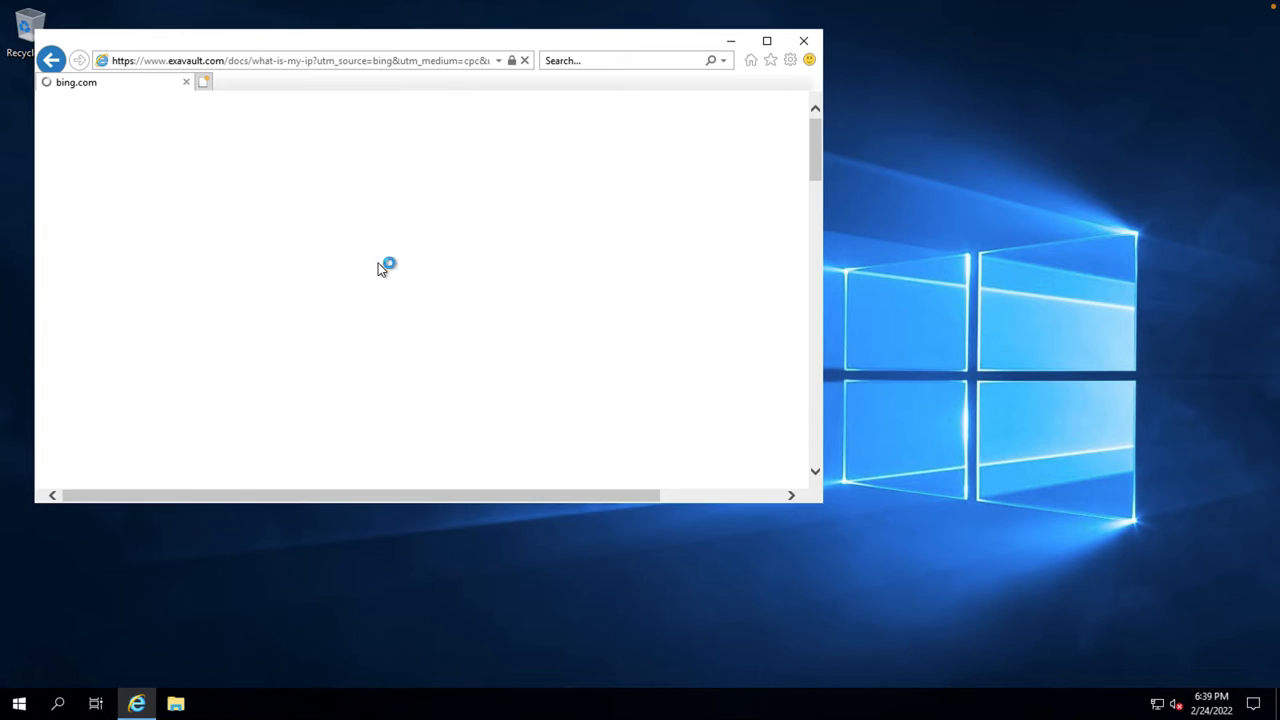
left_click(766, 45)
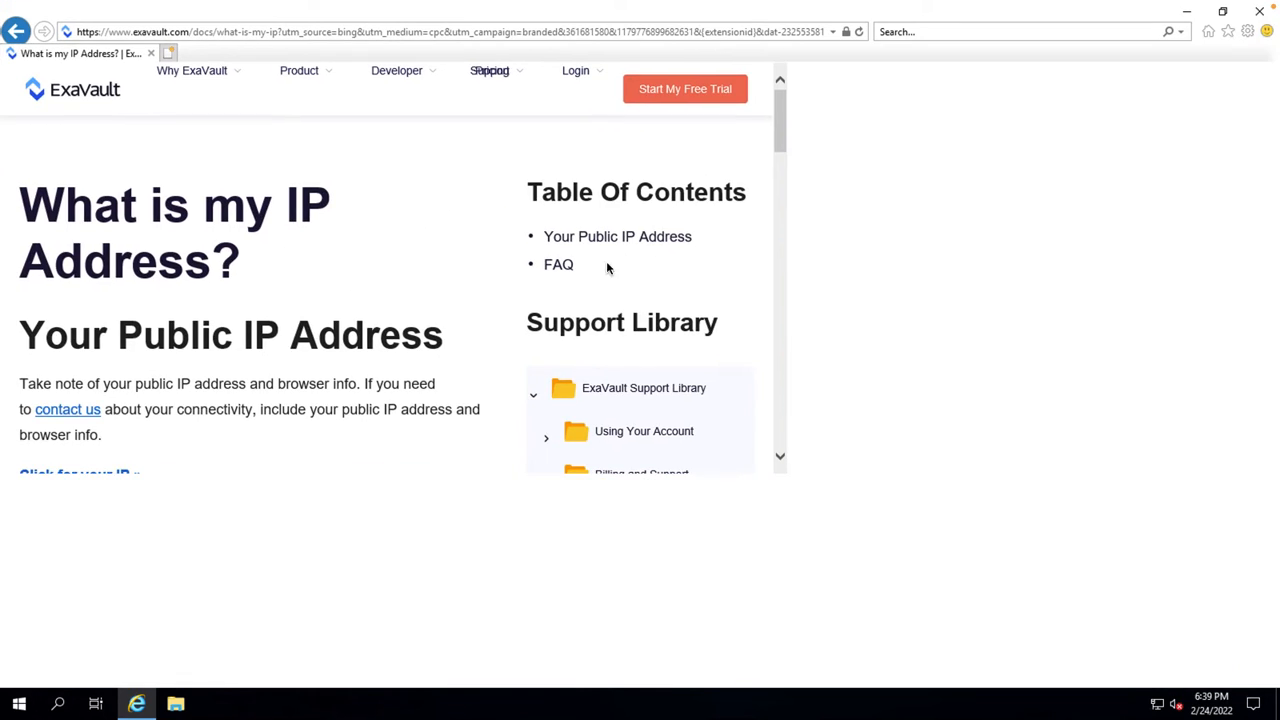
scroll(303, 405, "down", 4)
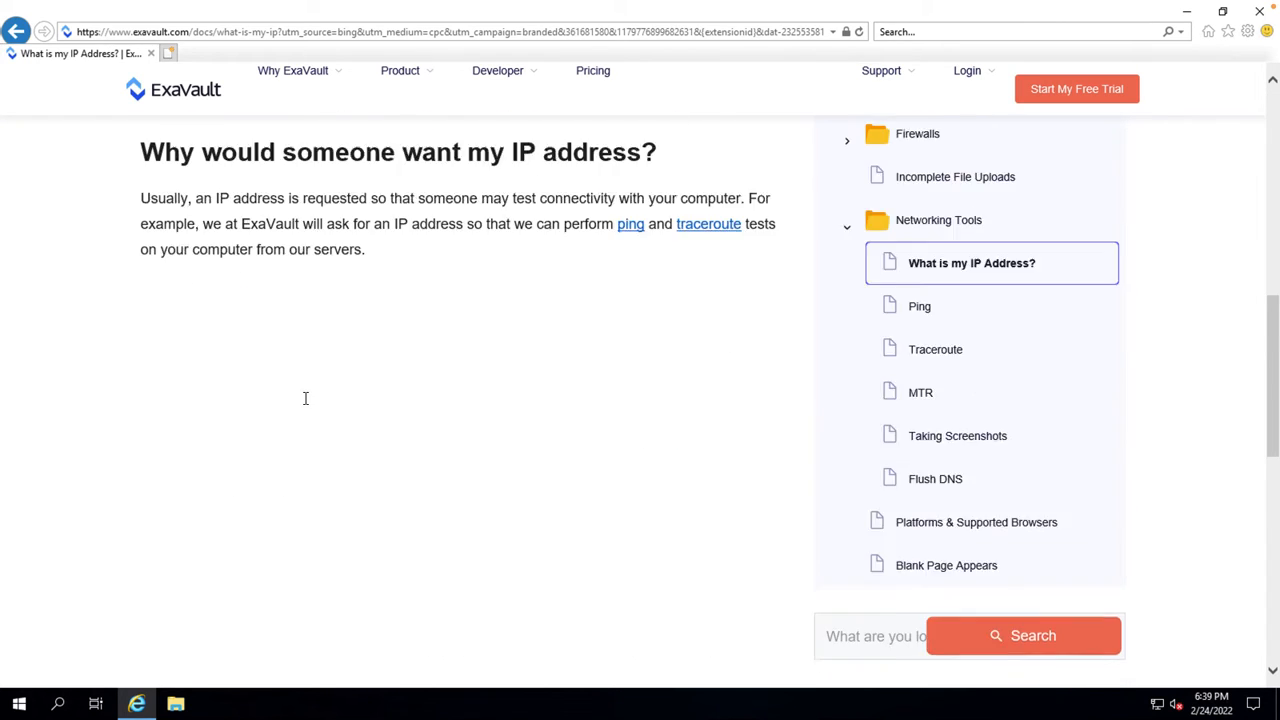
scroll(306, 400, "up", 6)
scroll(306, 400, "down", 15)
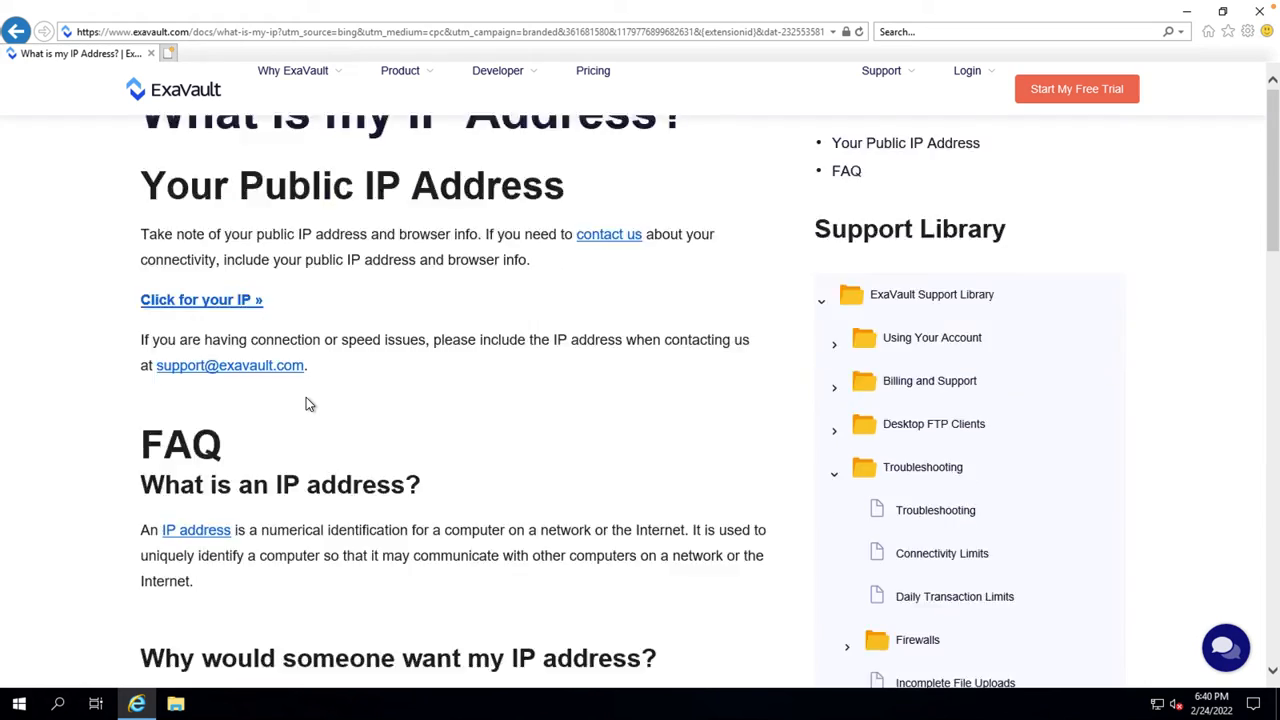
left_click(18, 36)
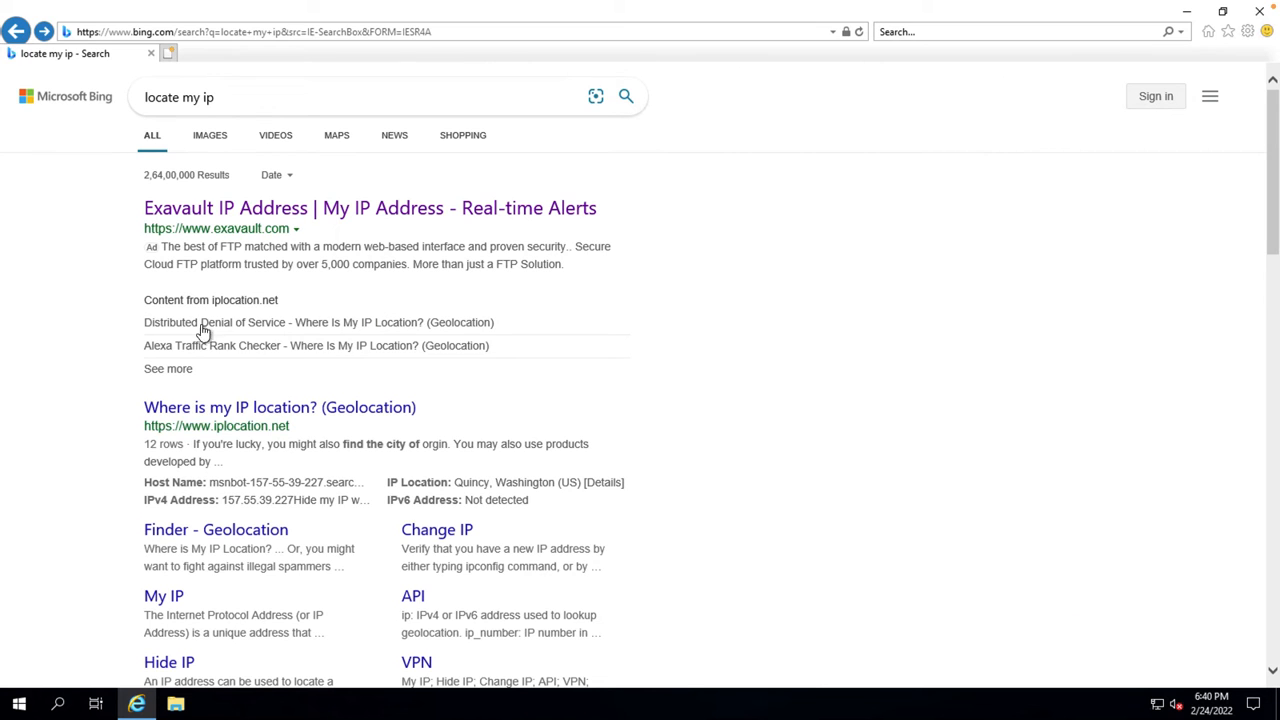
Step: Open the iplocation.net result and examine the virtual machine's IP address, location, ISP and proxy details
left_click(274, 406)
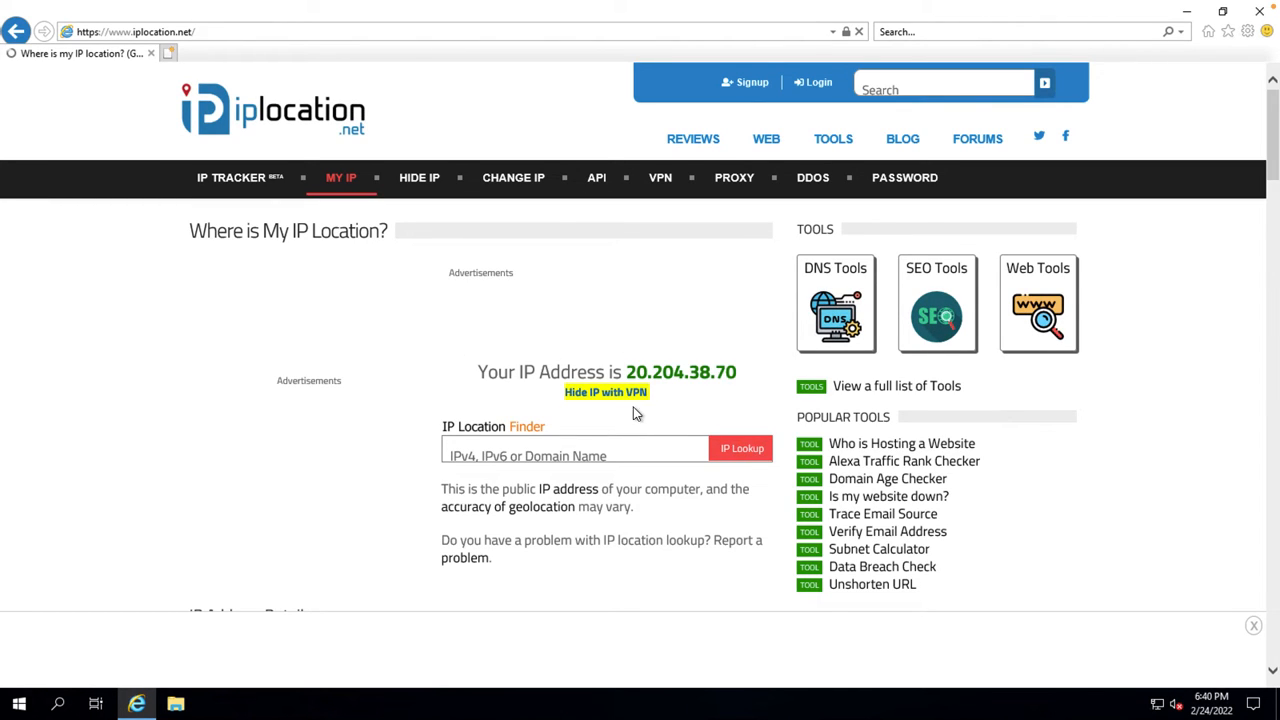
scroll(407, 398, "down", 15)
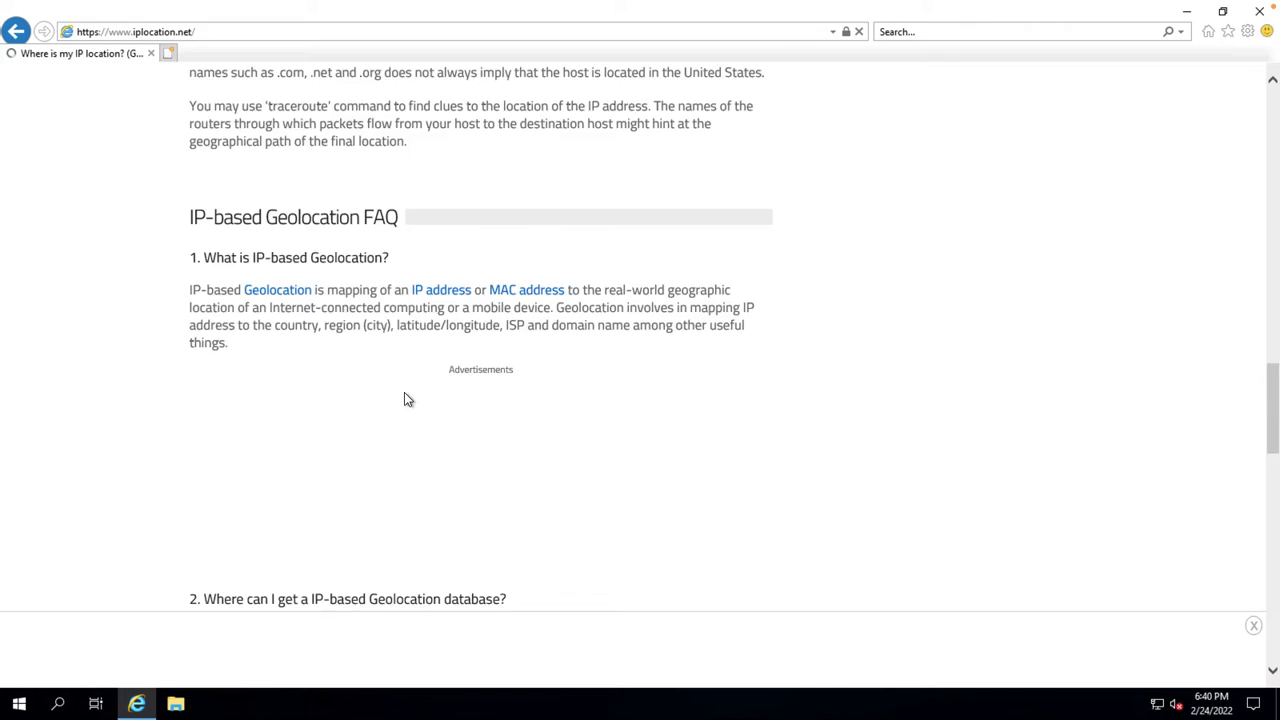
scroll(404, 392, "up", 20)
scroll(406, 394, "down", 4)
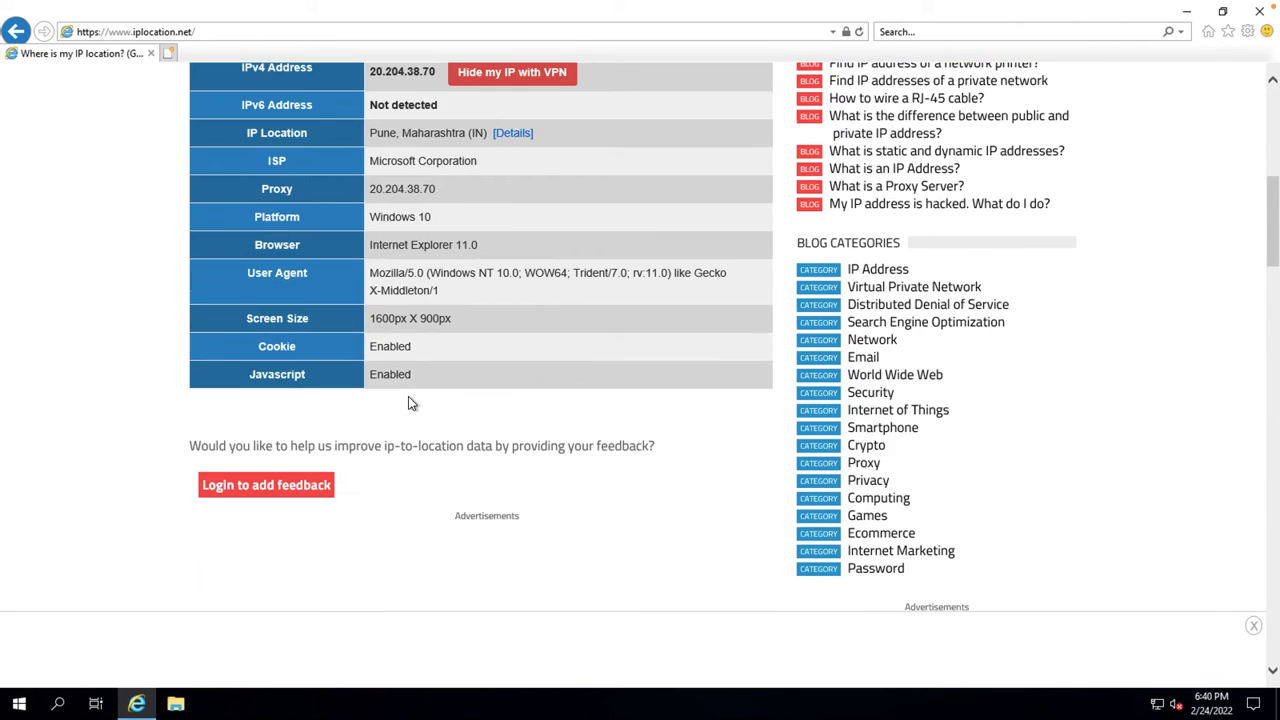
scroll(408, 400, "down", 1)
scroll(408, 402, "up", 3)
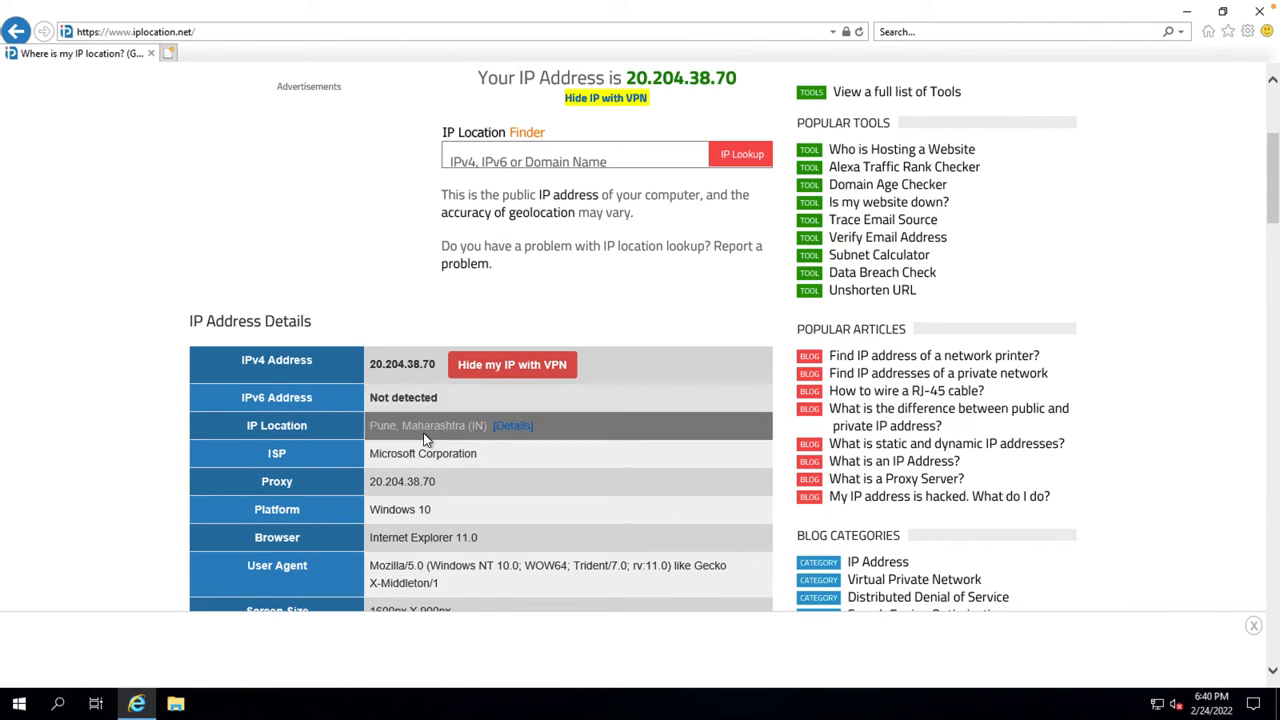
scroll(424, 440, "down", 4)
scroll(426, 320, "up", 2)
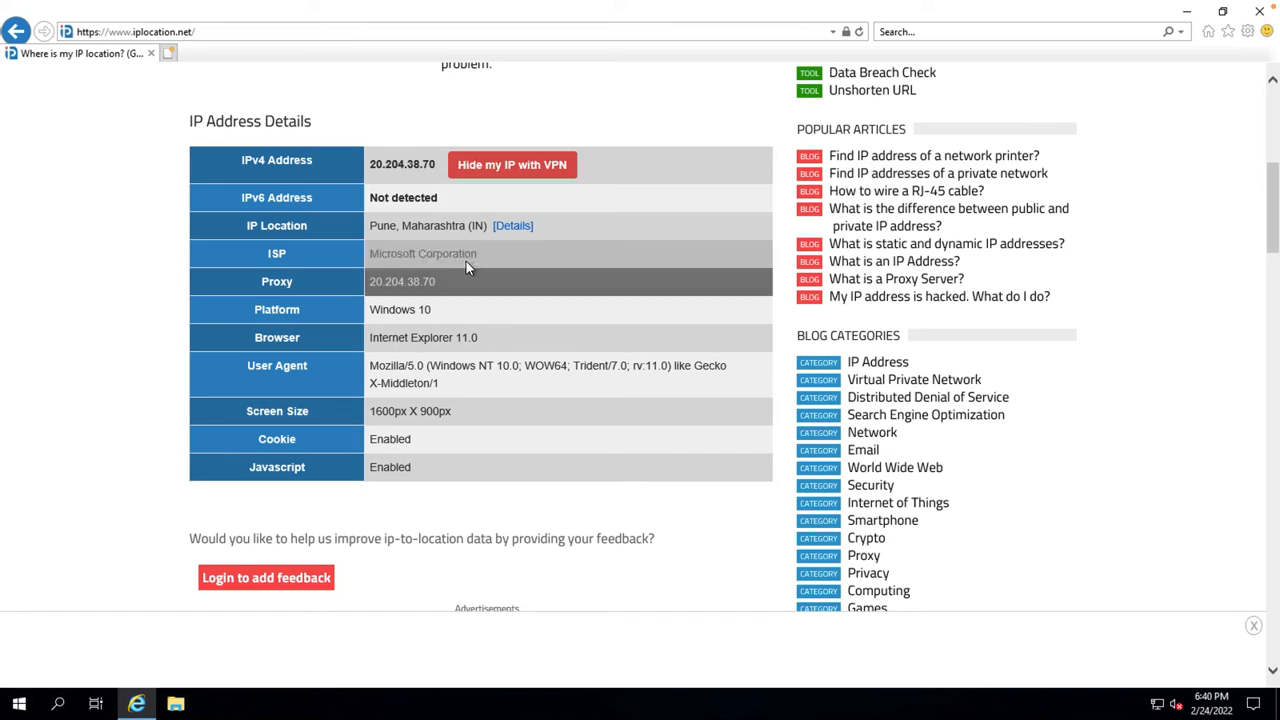
left_click_drag(437, 281, 384, 282)
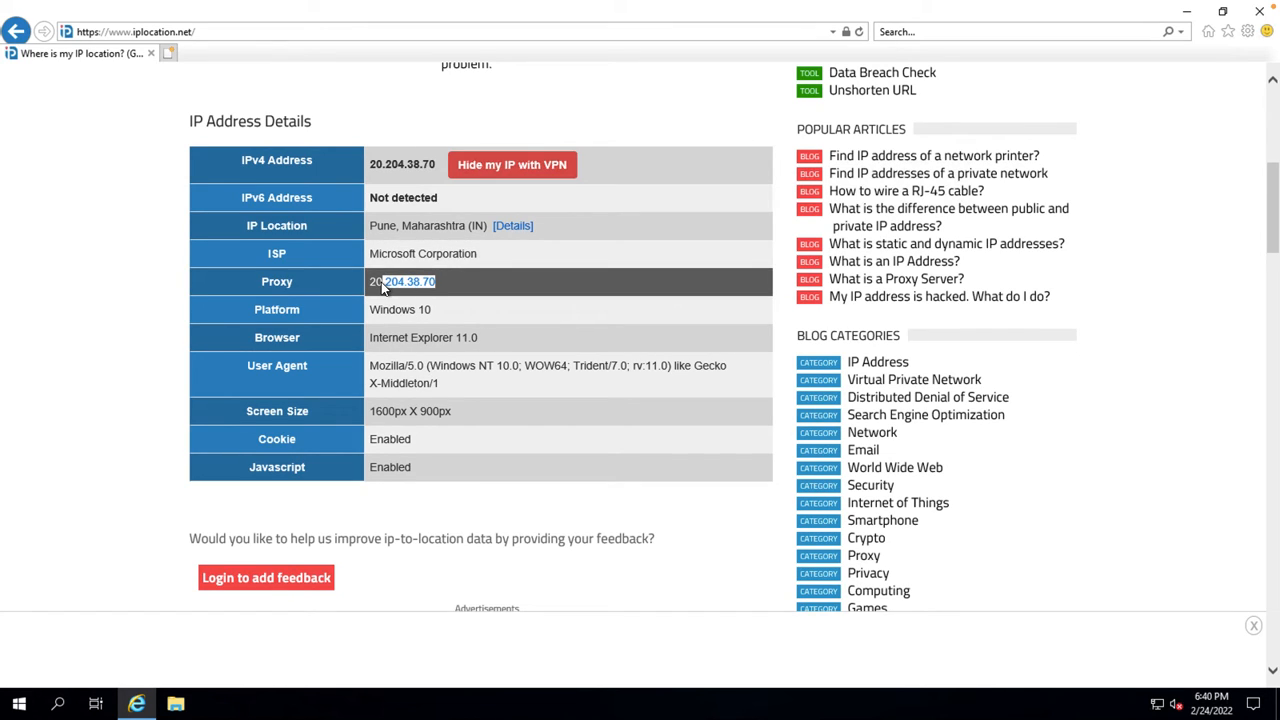
mouse_move(812, 6)
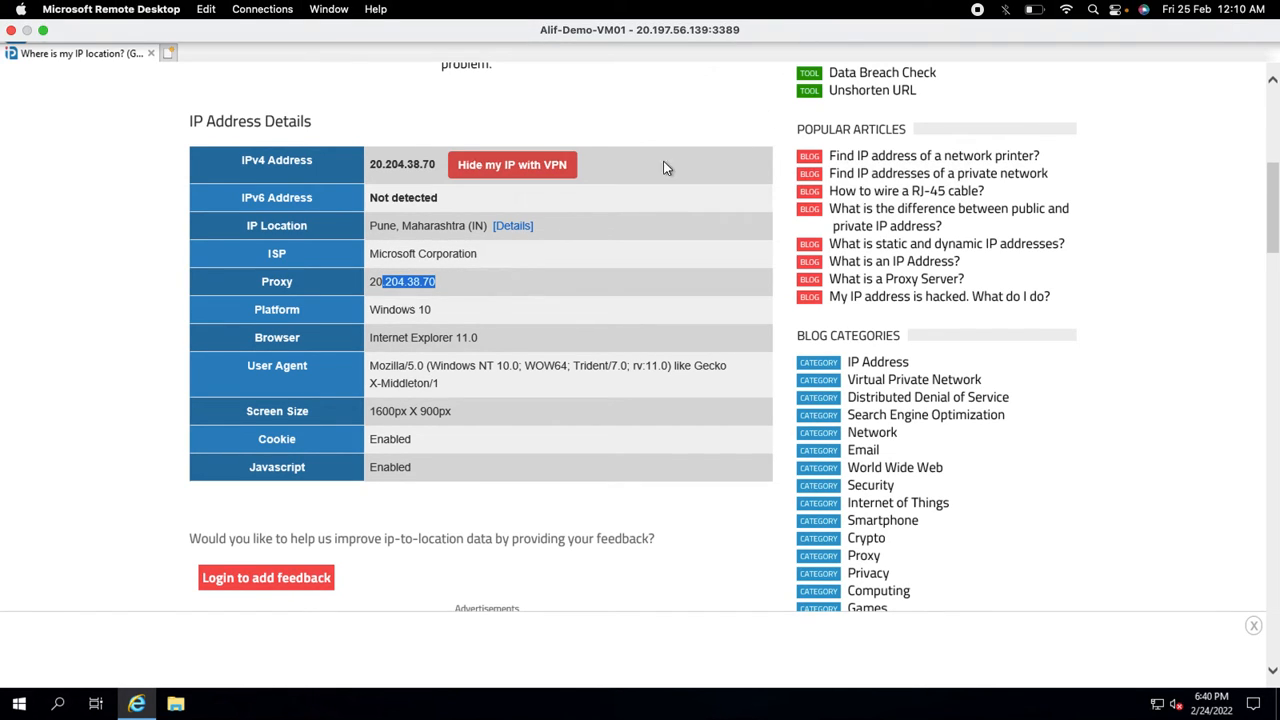
Step: Open the IP location details and compare the region, organization and coordinates reported by the different geolocation providers
left_click(509, 227)
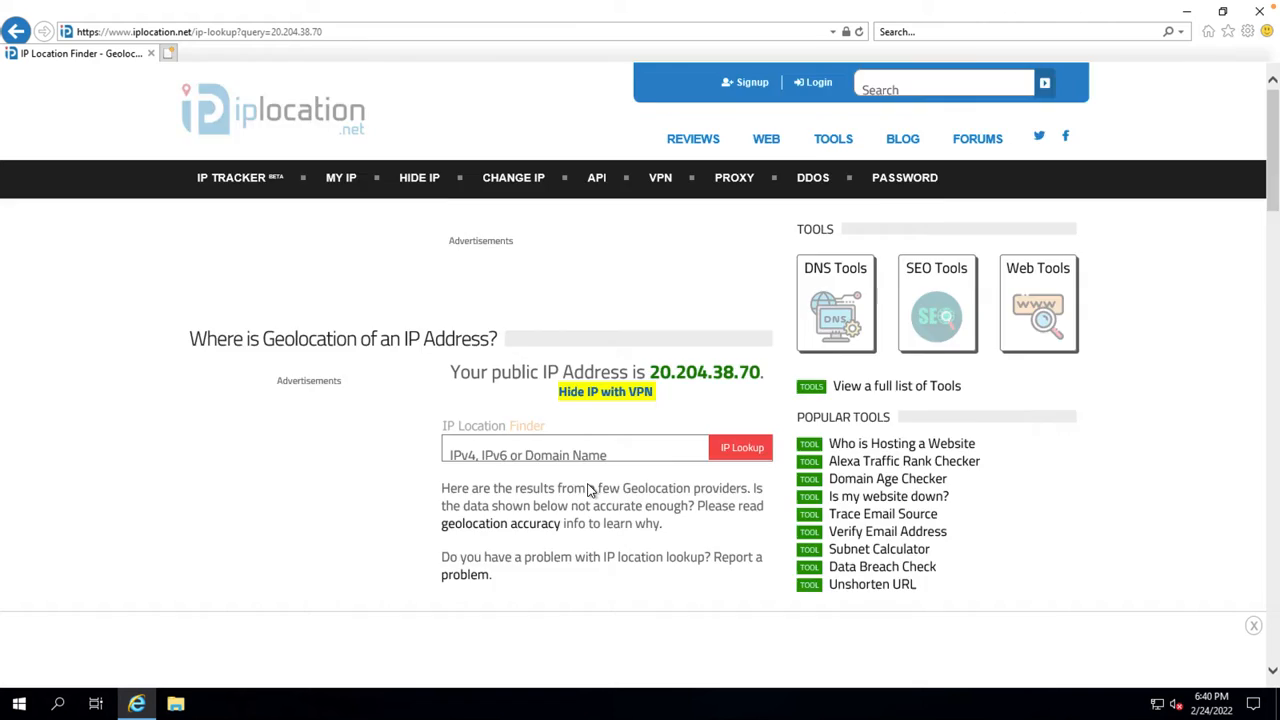
scroll(589, 491, "down", 10)
scroll(589, 491, "up", 3)
scroll(398, 365, "down", 1)
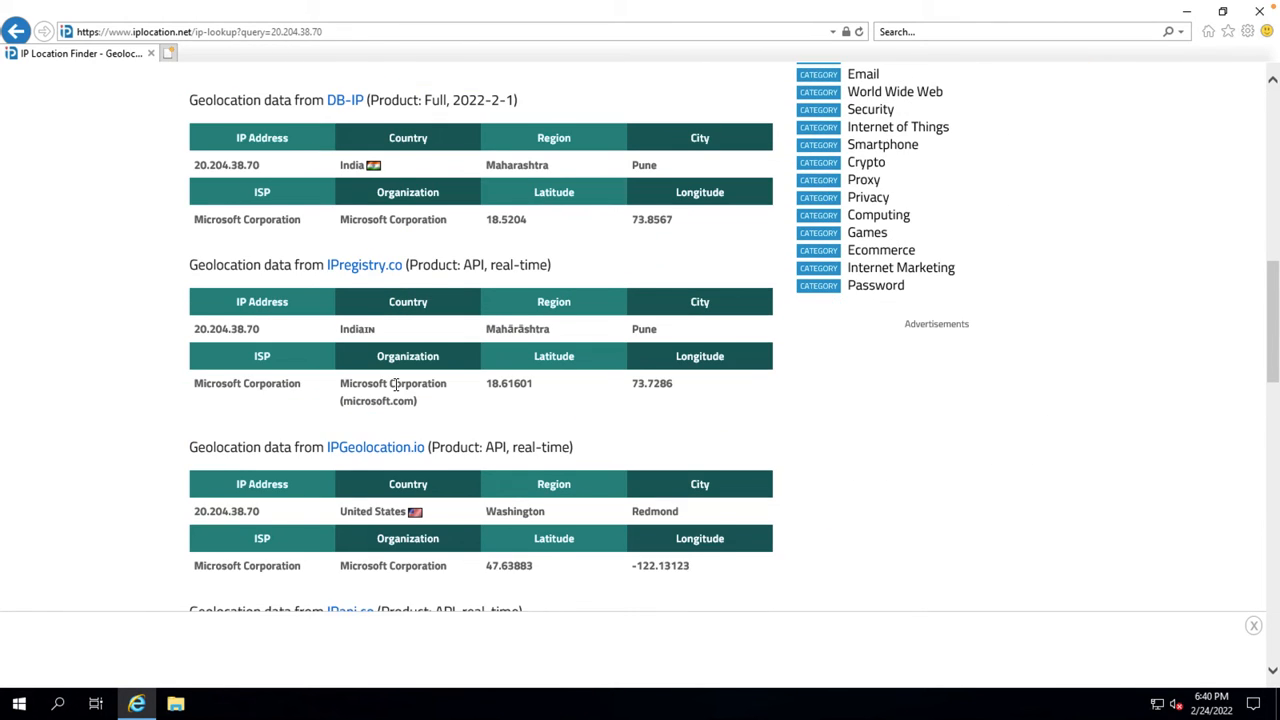
scroll(396, 380, "up", 2)
left_click_drag(559, 175, 441, 173)
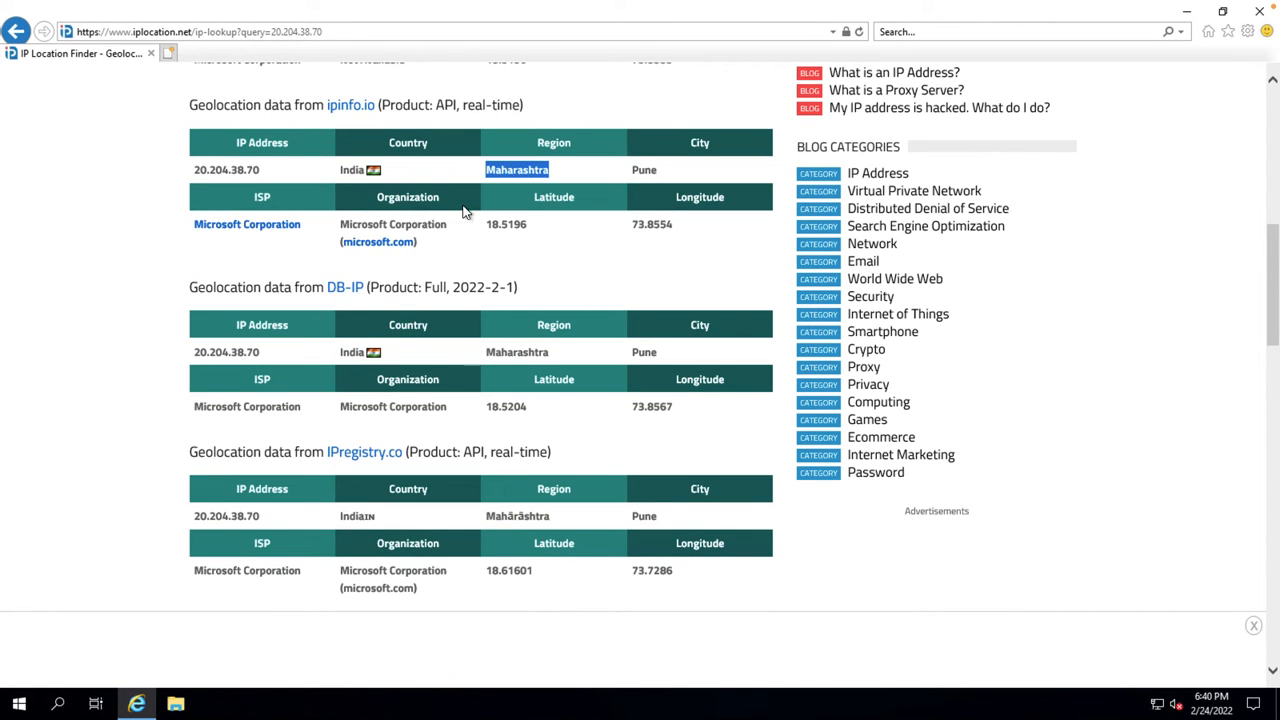
left_click_drag(528, 230, 337, 234)
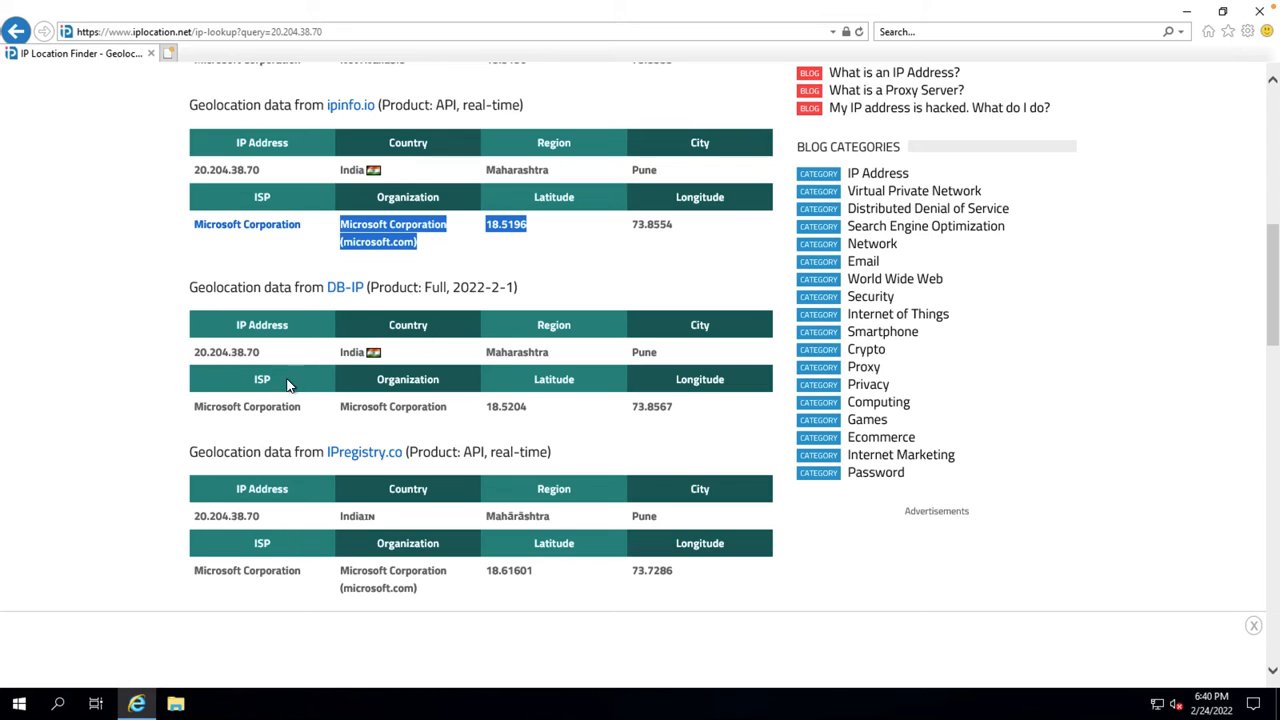
scroll(431, 451, "down", 4)
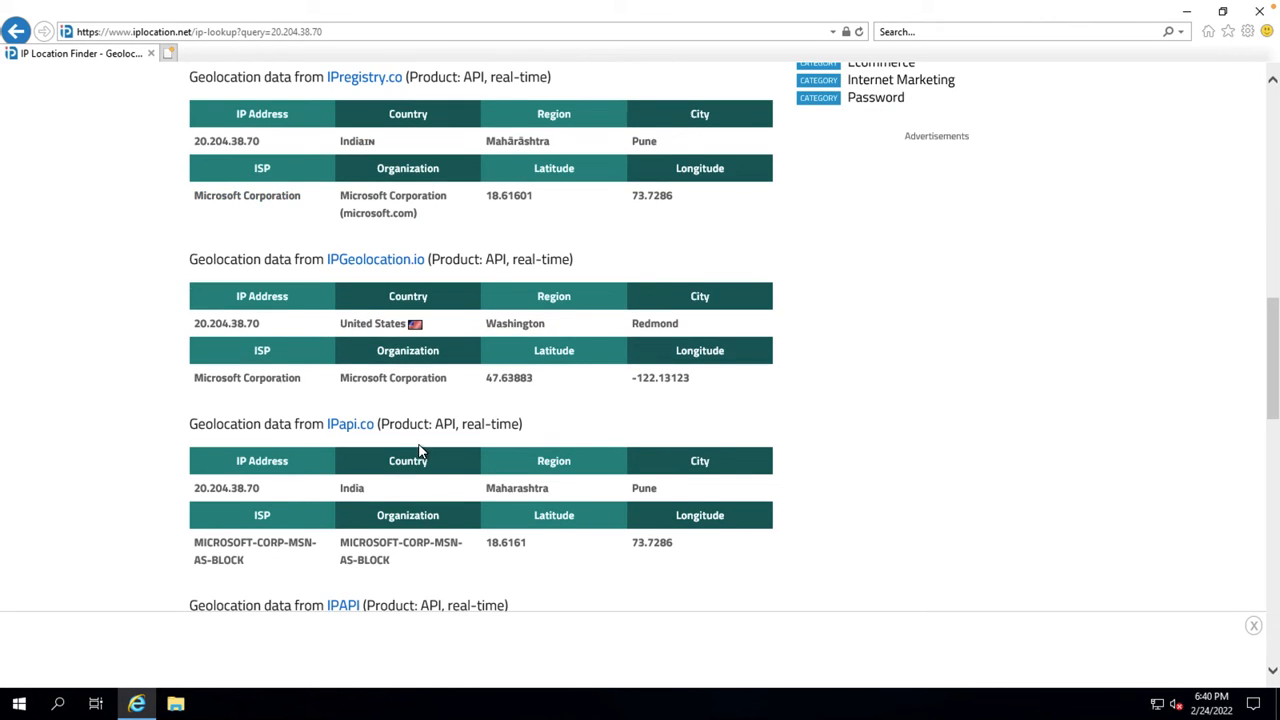
scroll(431, 453, "down", 2)
scroll(418, 452, "down", 3)
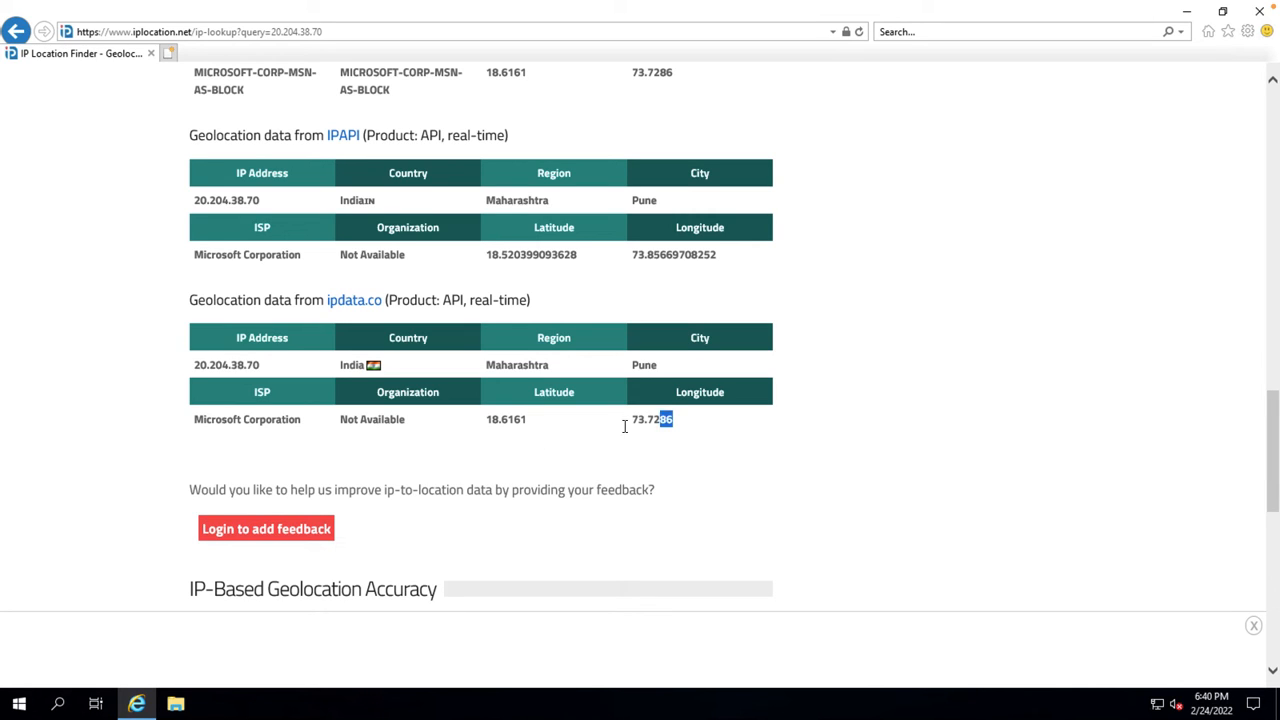
scroll(548, 472, "down", 7)
scroll(549, 472, "up", 12)
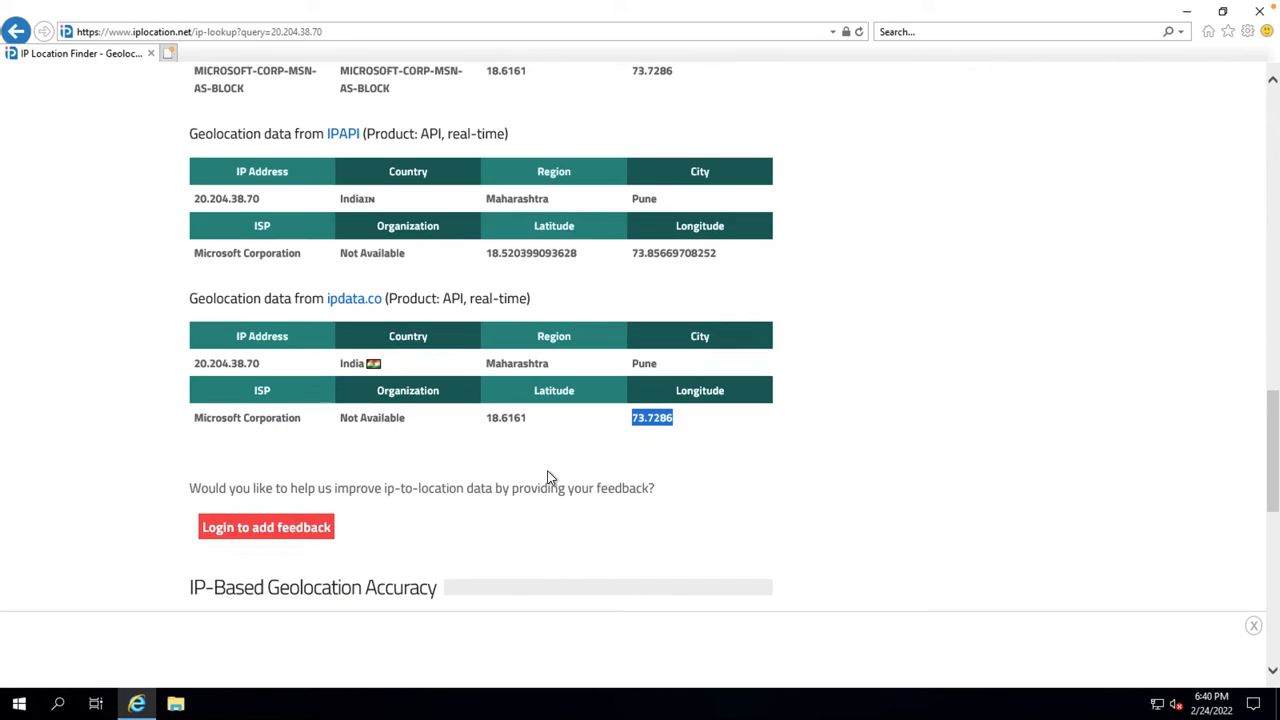
Step: Return to the Azure portal and open the default subnet of the Alif-Demo-vnet virtual network
key("ctrl+Left")
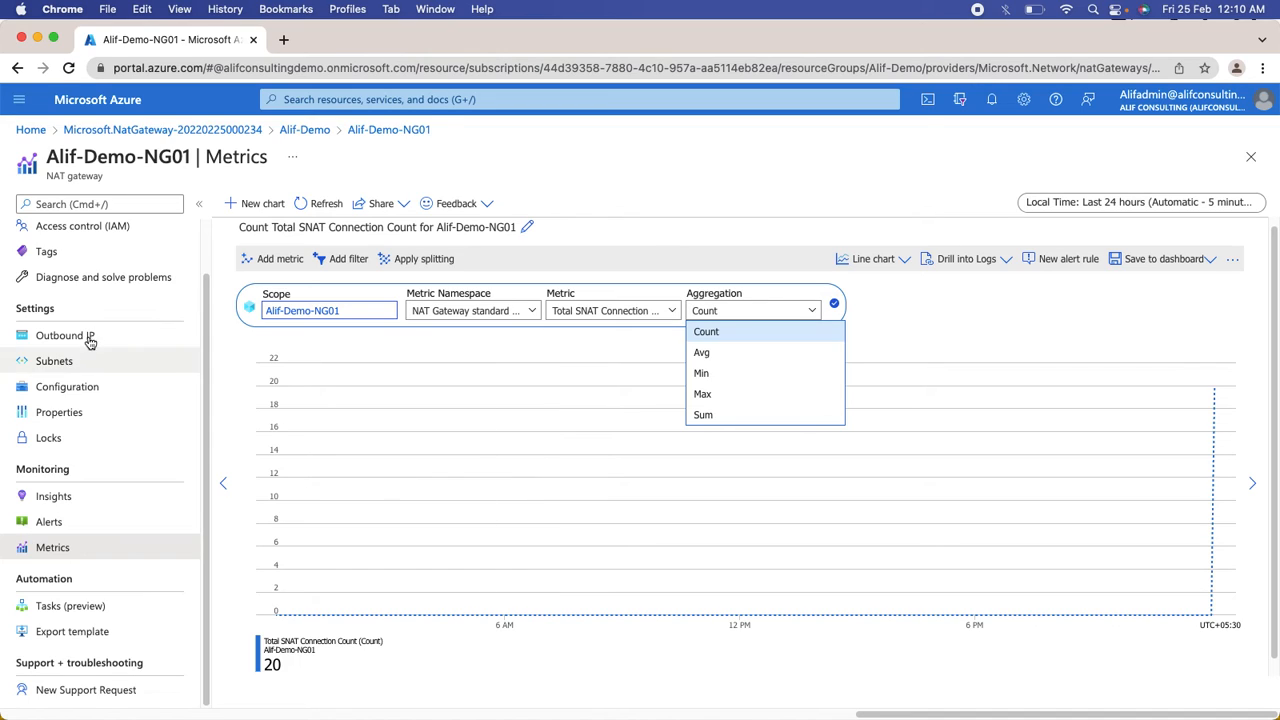
left_click(54, 364)
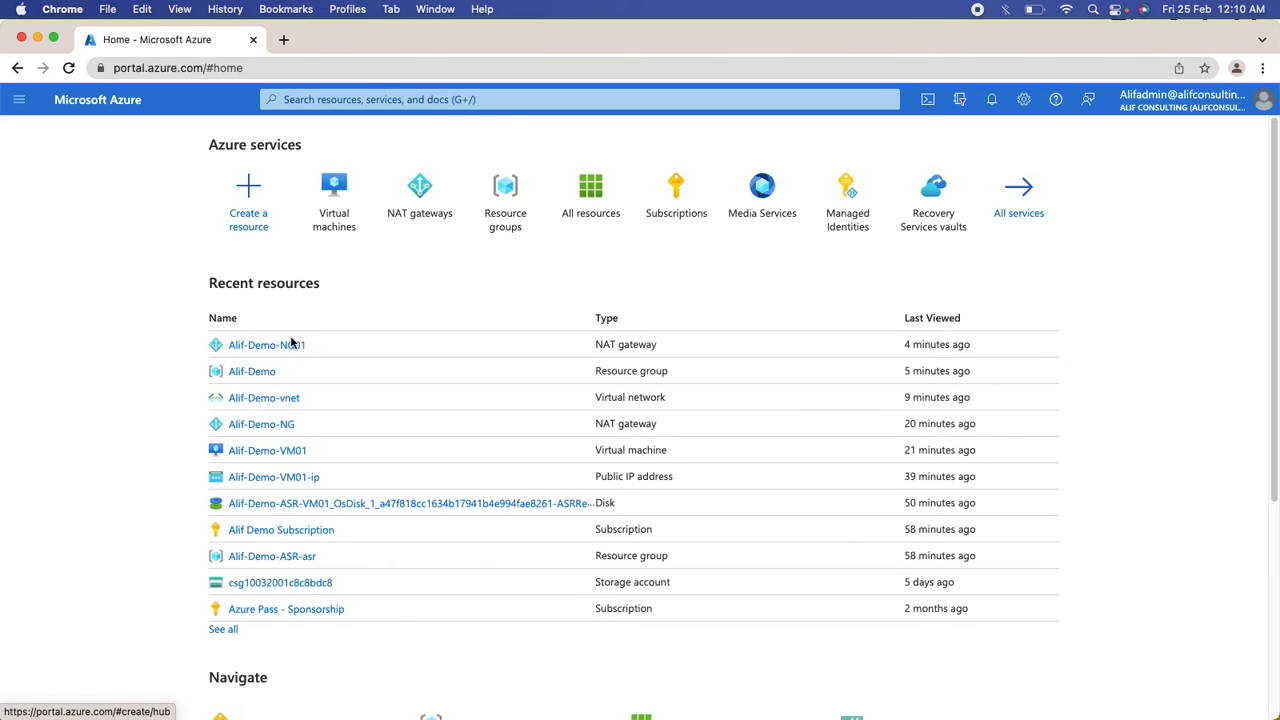
left_click(264, 398)
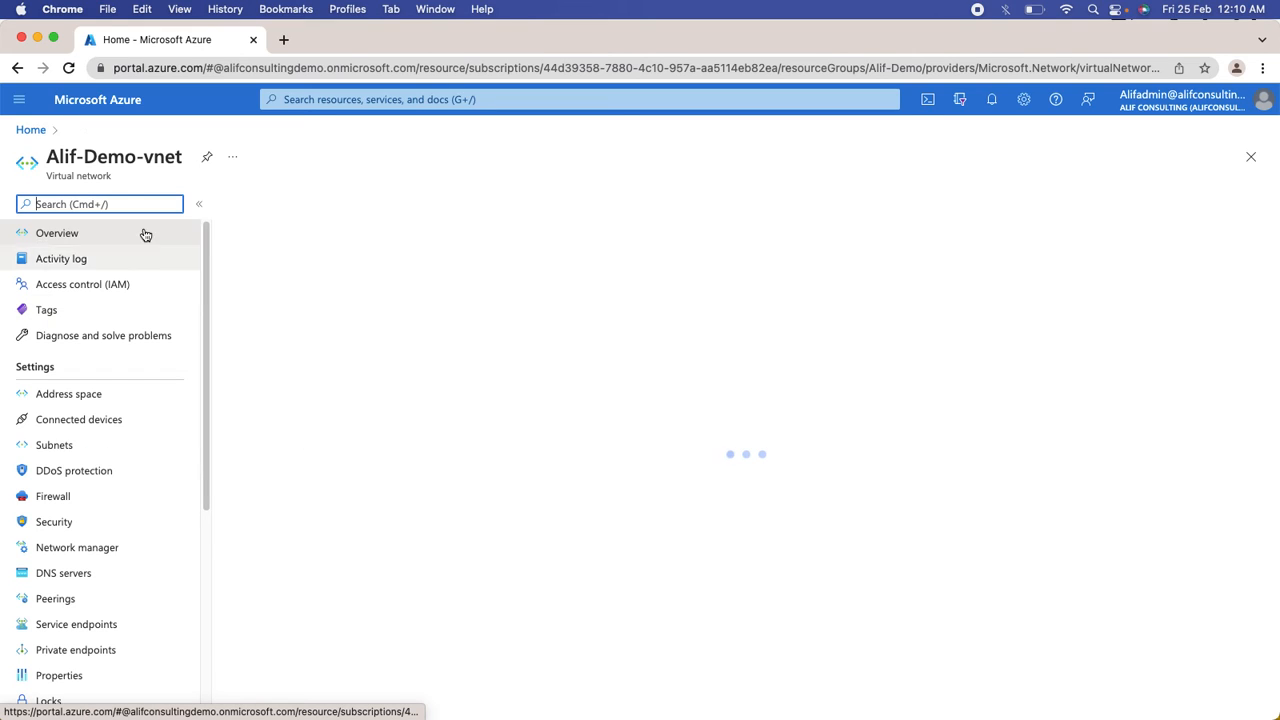
left_click(44, 449)
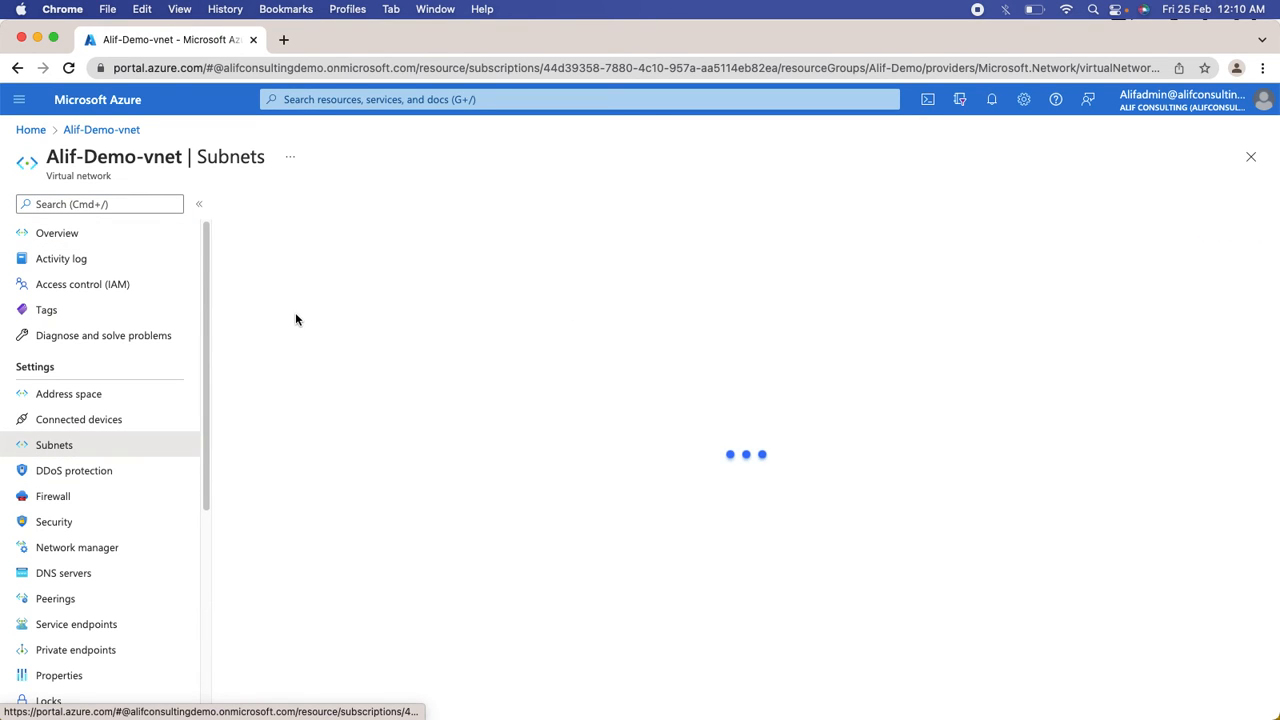
left_click(252, 309)
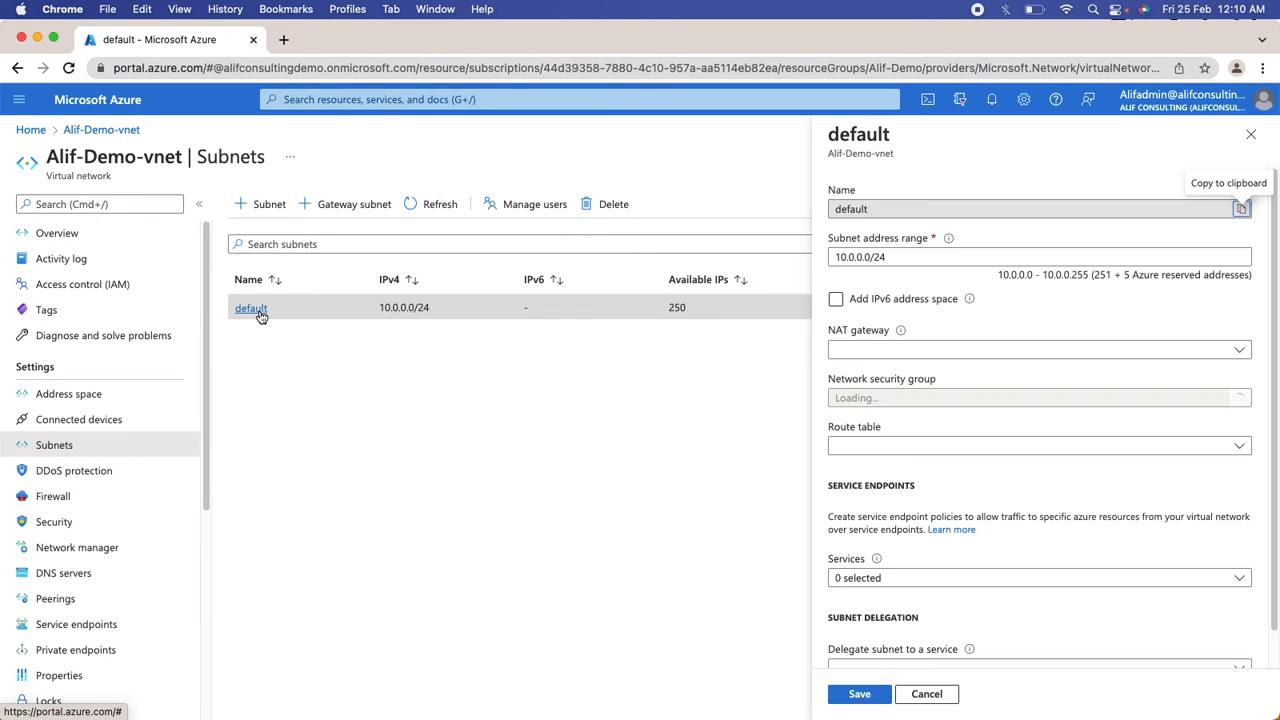
Step: Review the NAT gateway options for the default subnet, then close its settings without saving
left_click(941, 349)
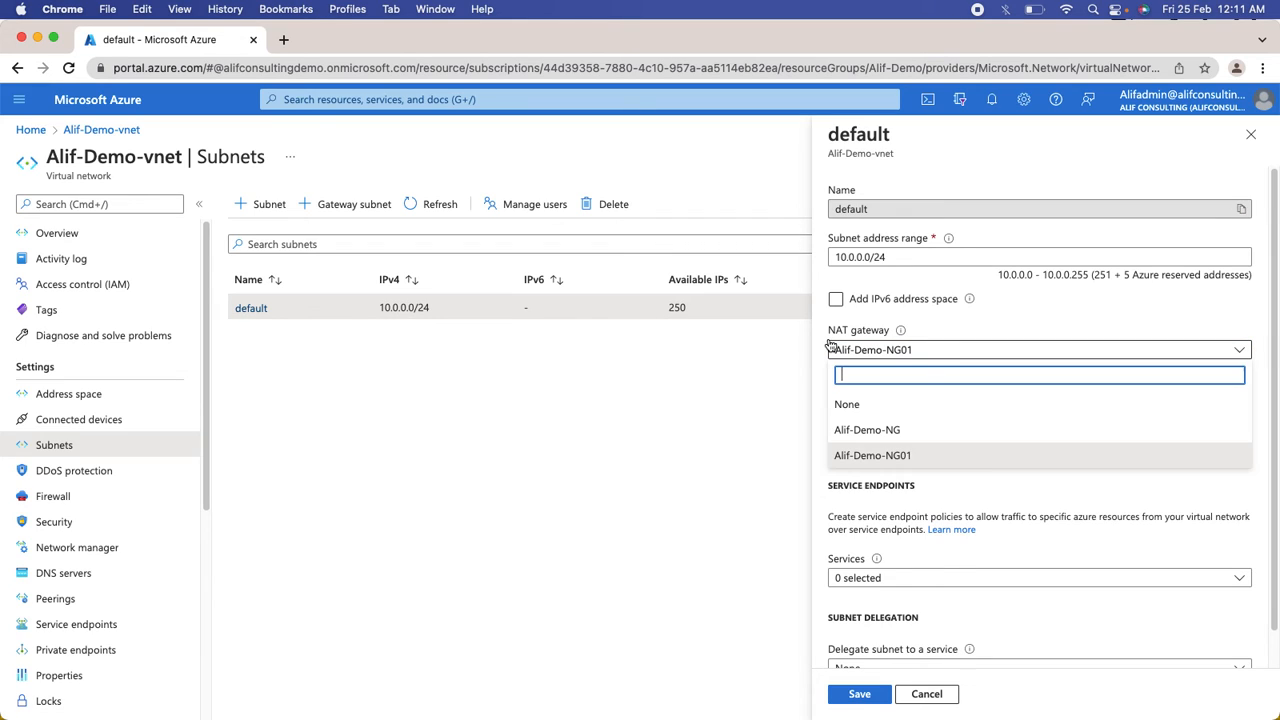
mouse_move(900, 341)
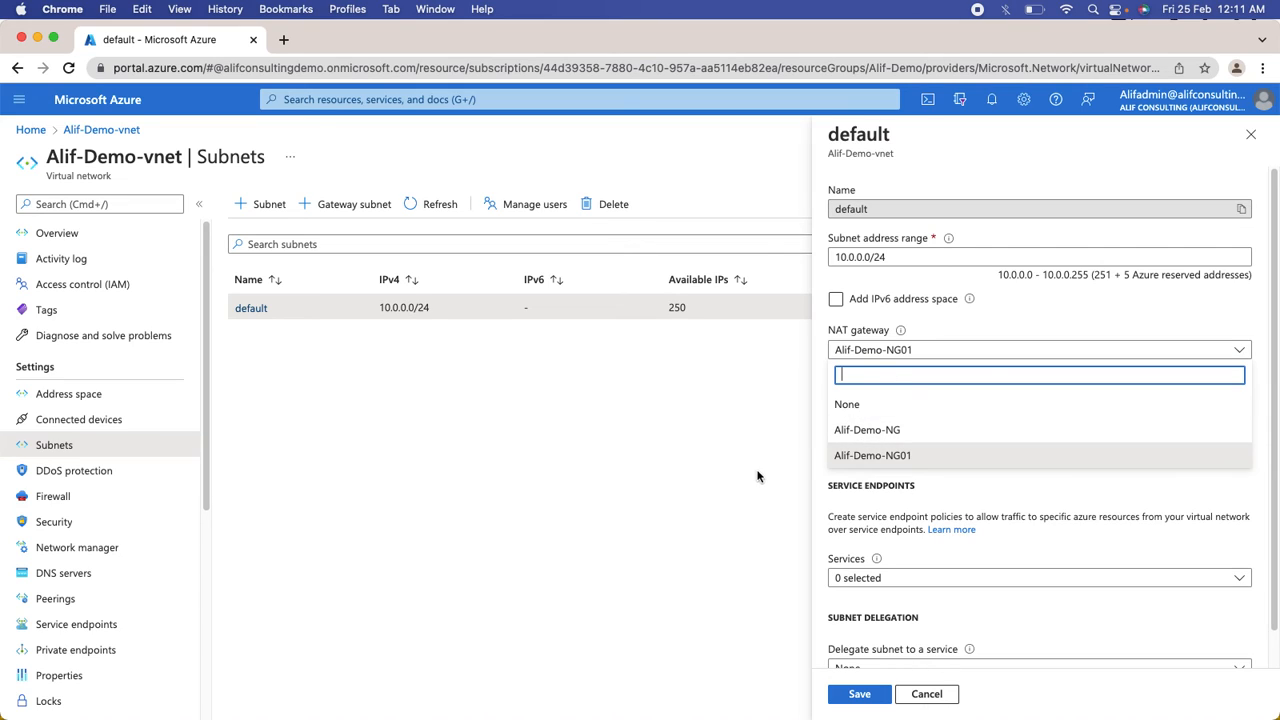
left_click(722, 467)
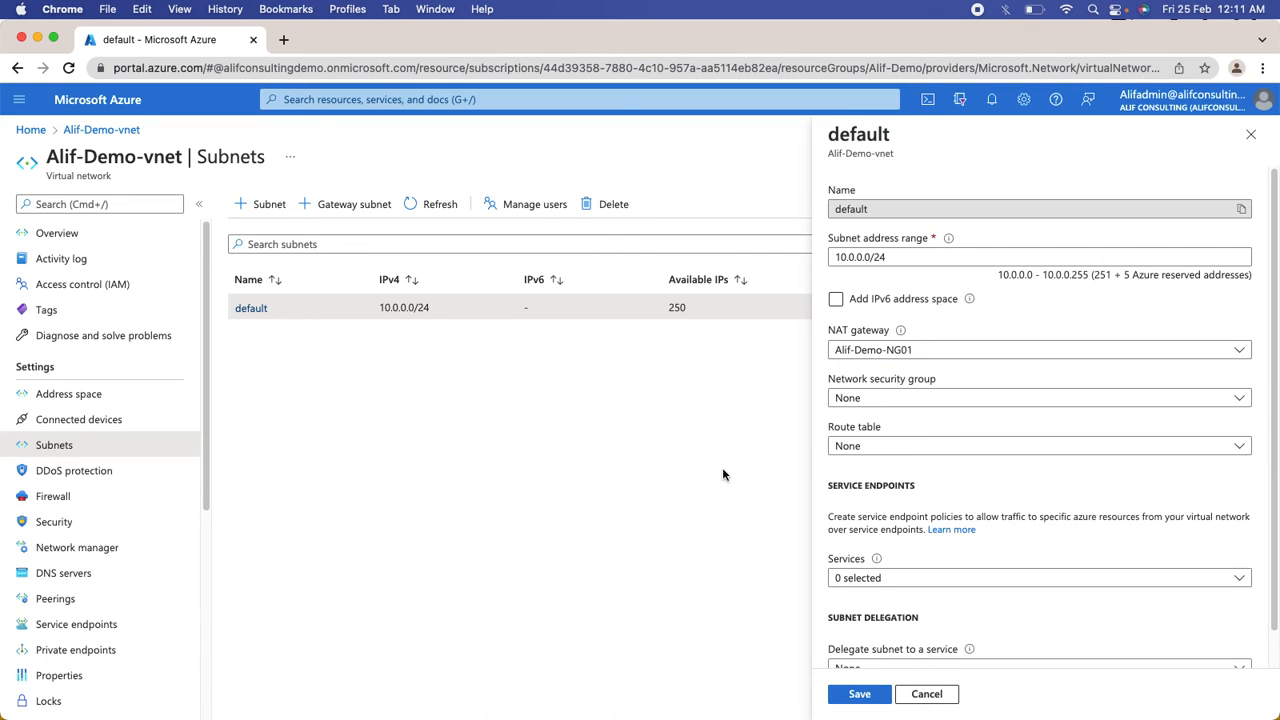
left_click(1250, 134)
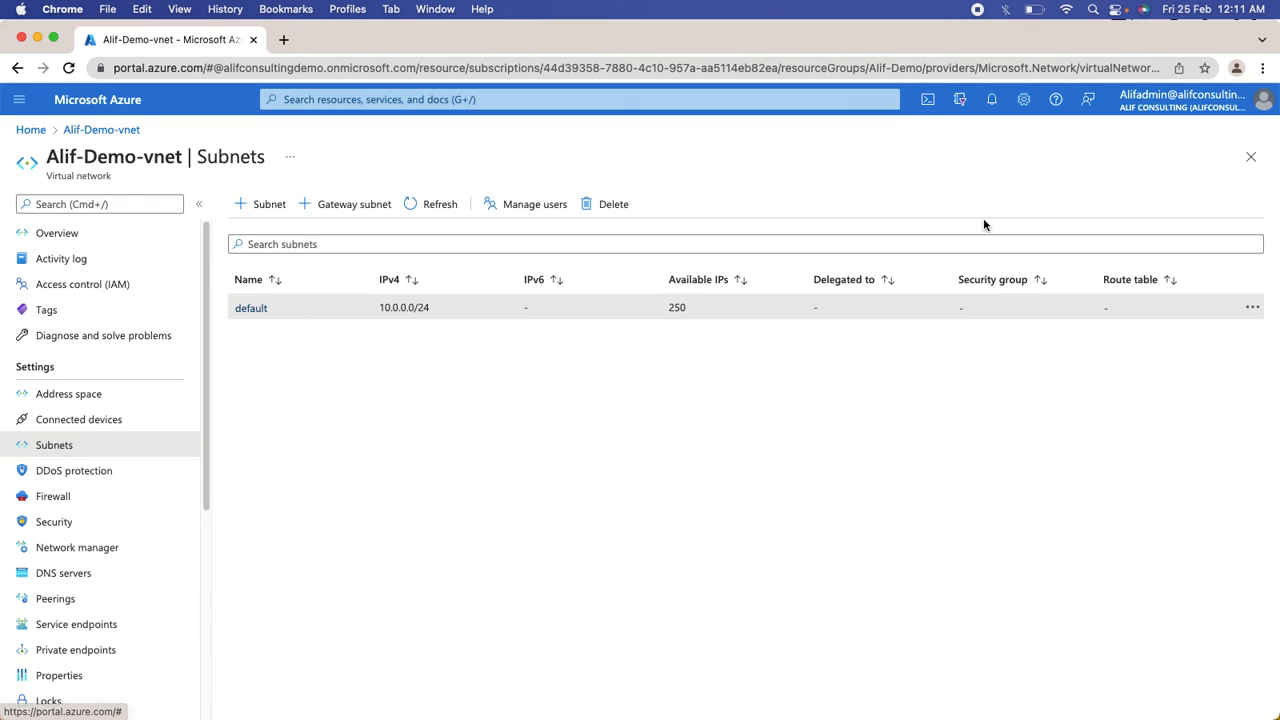
key("super+Tab")
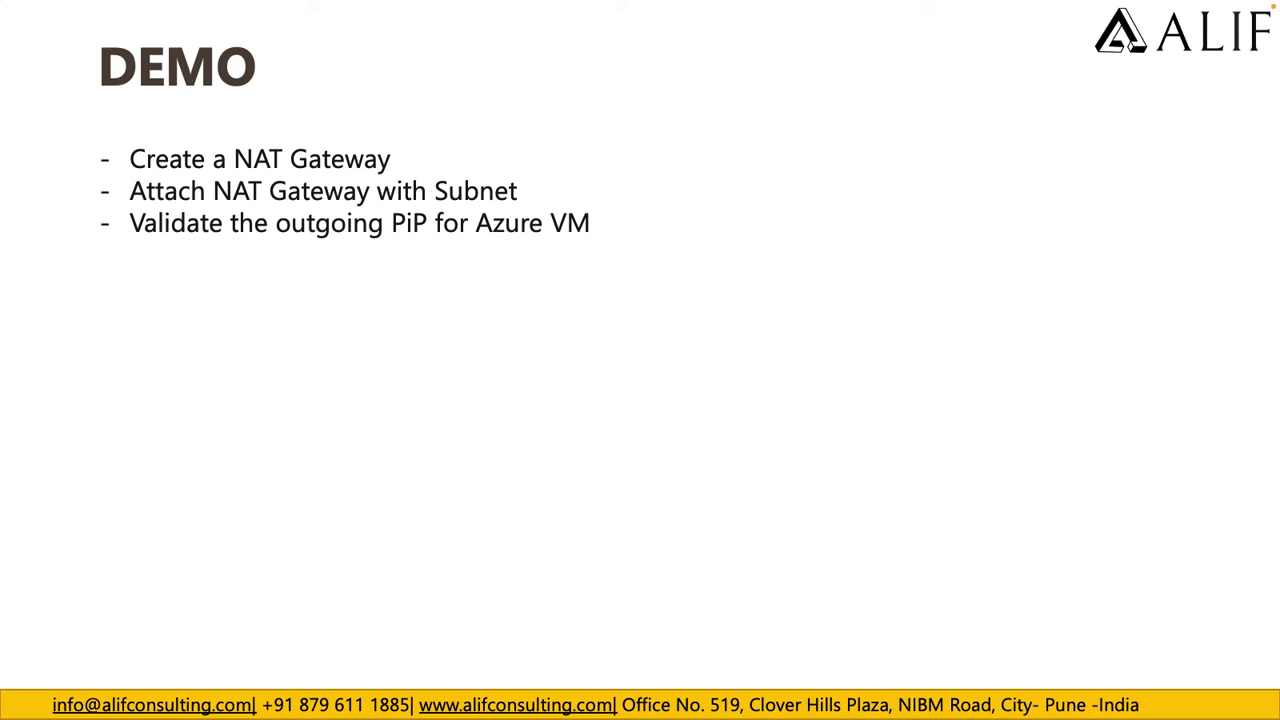
key("Right")
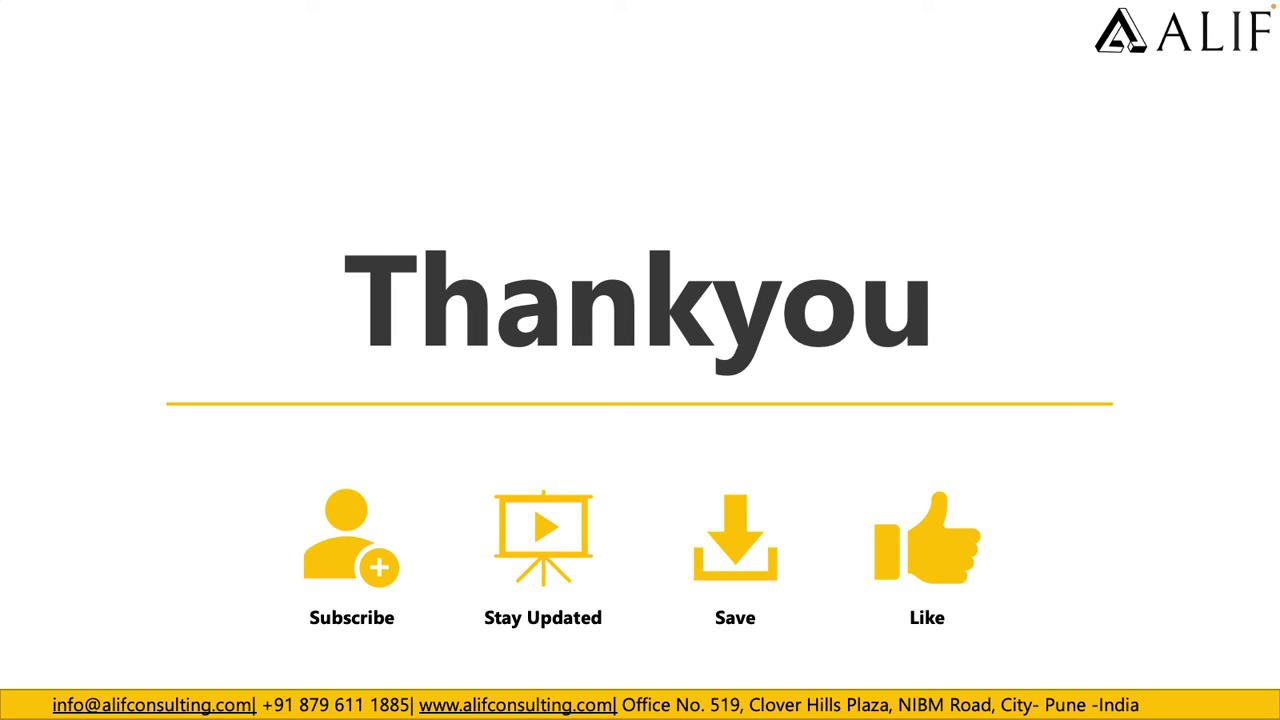